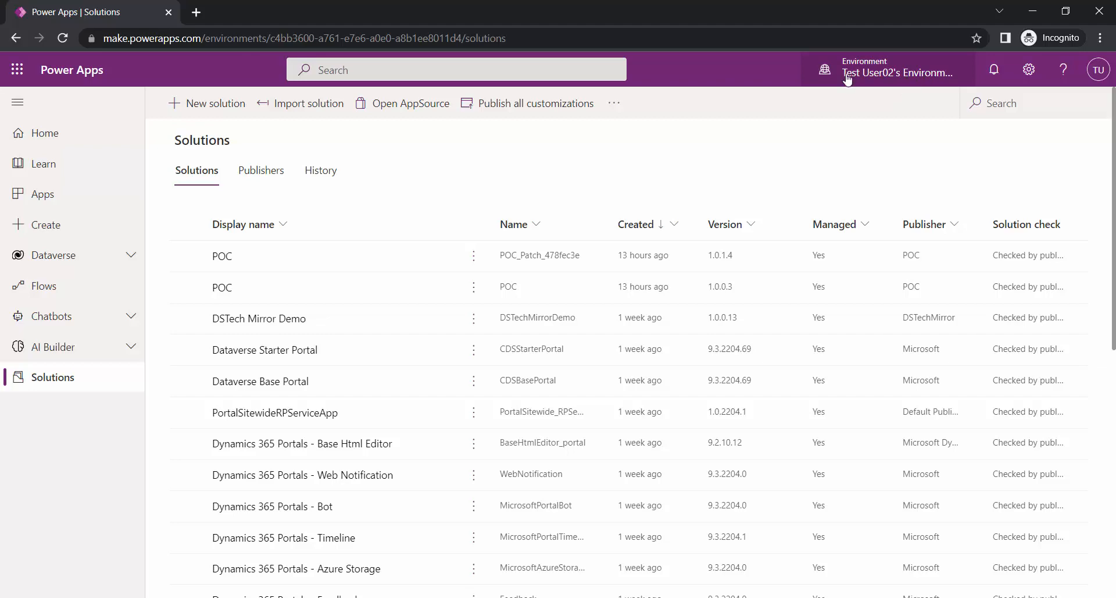
- Open myDonation in the managed DSTech Mirror Demo solution and view its managed properties
click(265, 318)
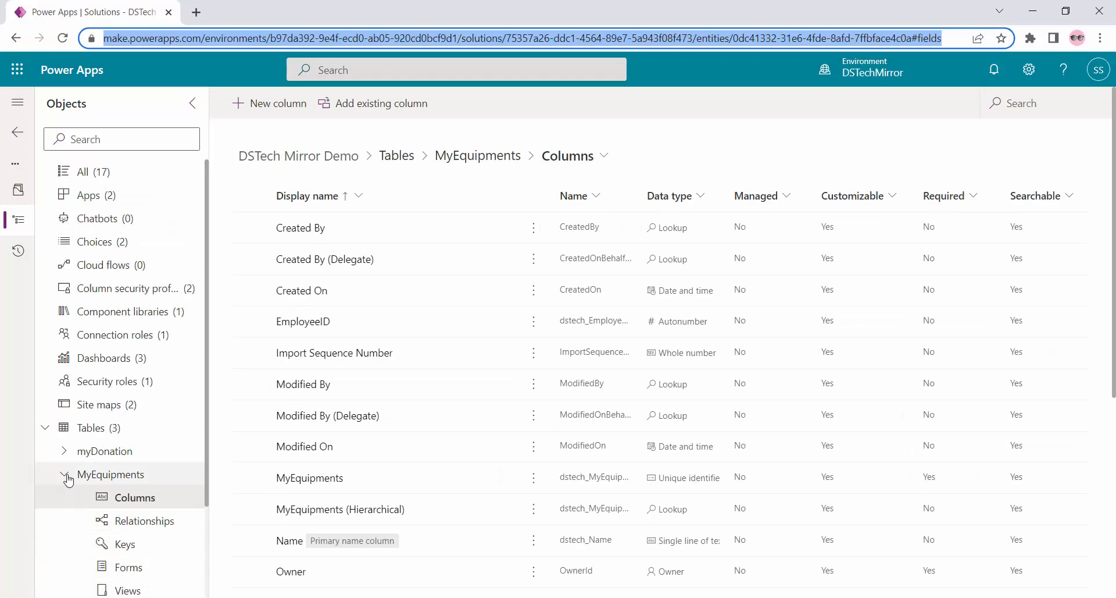
click(65, 475)
click(149, 452)
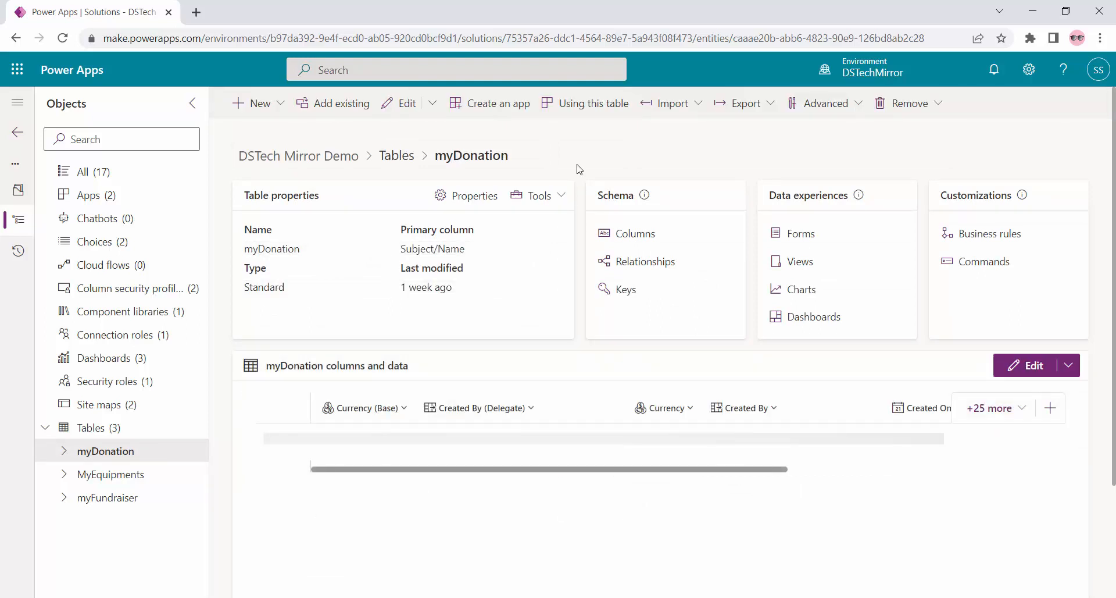
click(856, 107)
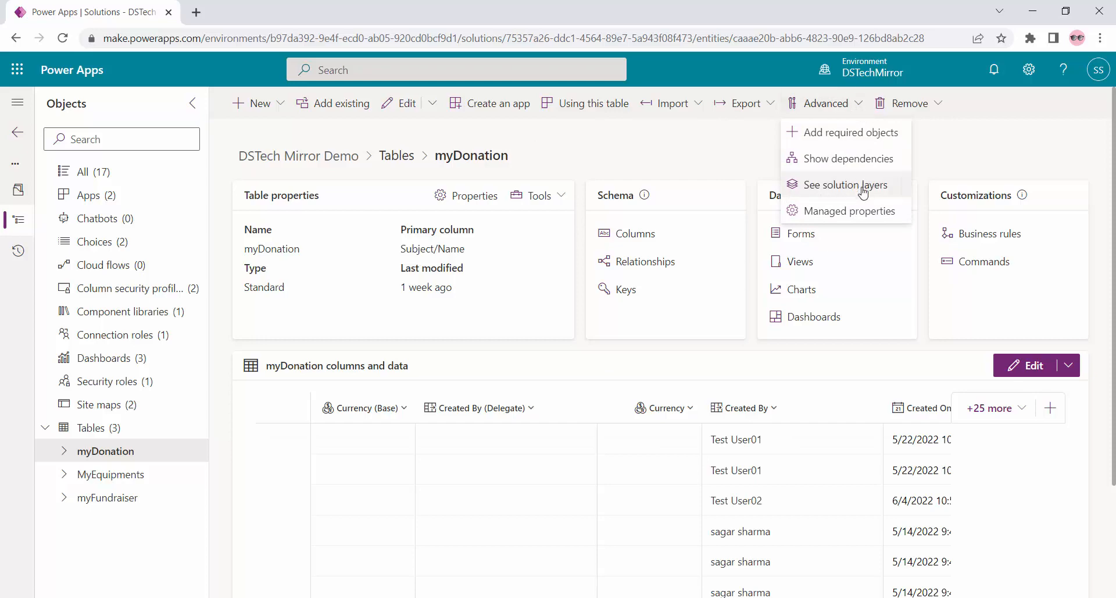
click(858, 218)
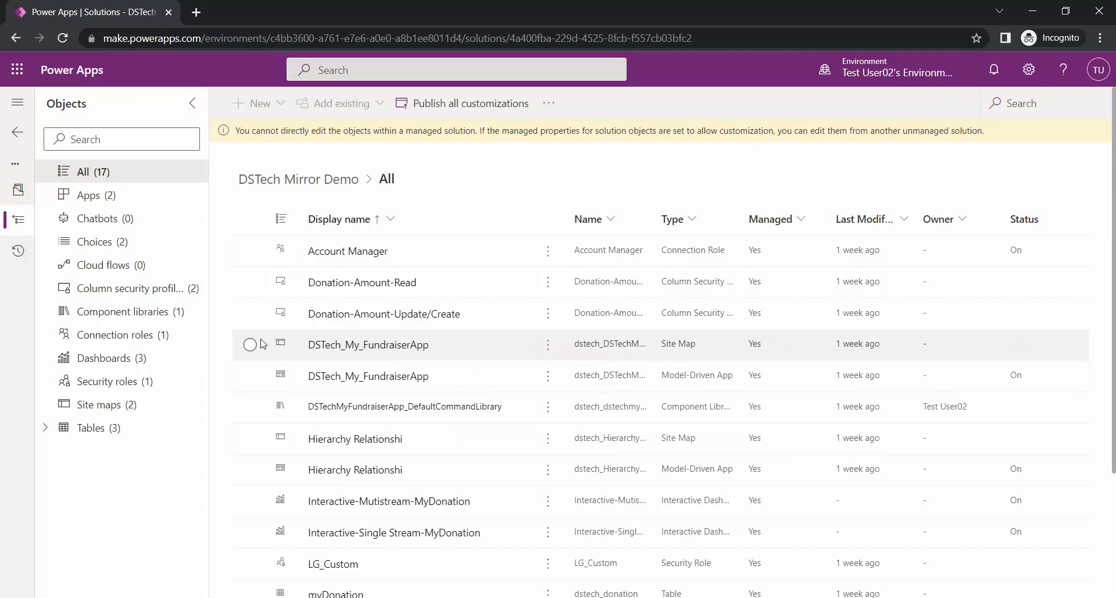
- Expand the solution's tables, open the myDonation table page, and dismiss the intro popup
click(46, 430)
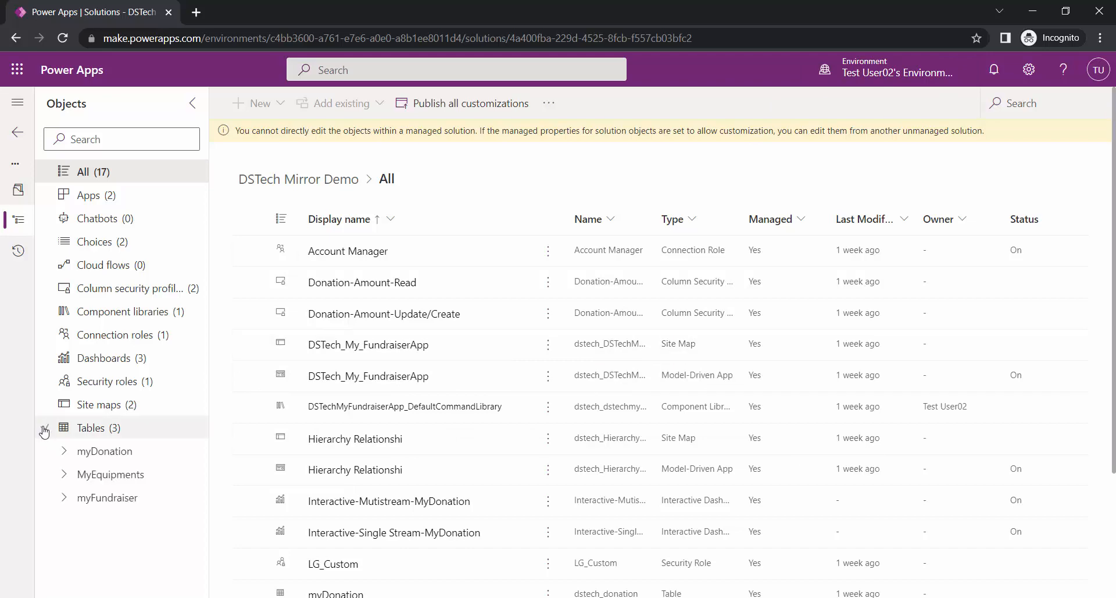
click(156, 452)
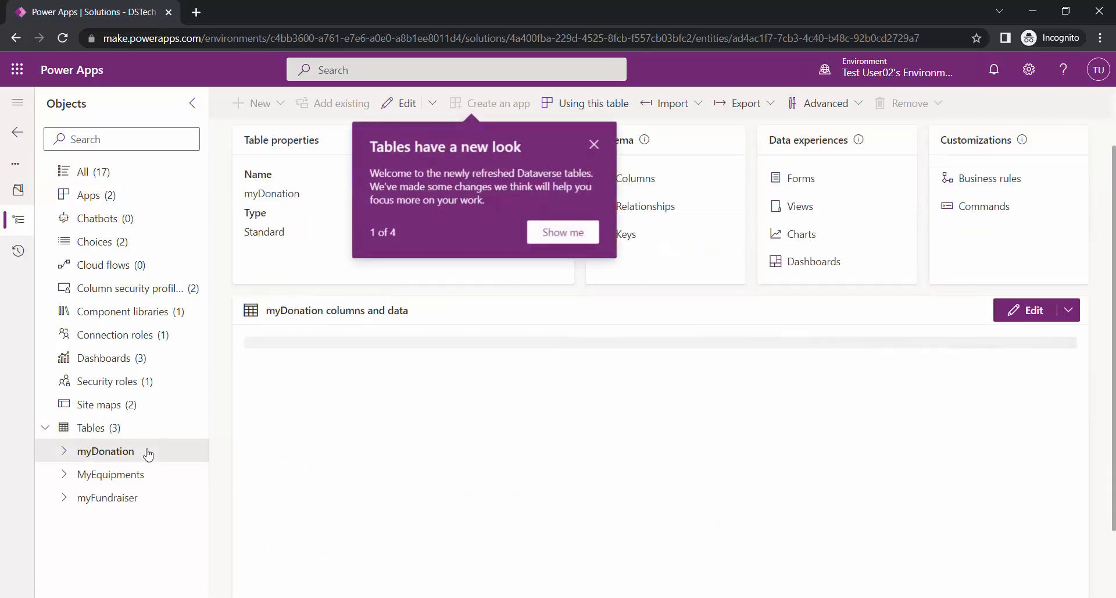
click(595, 145)
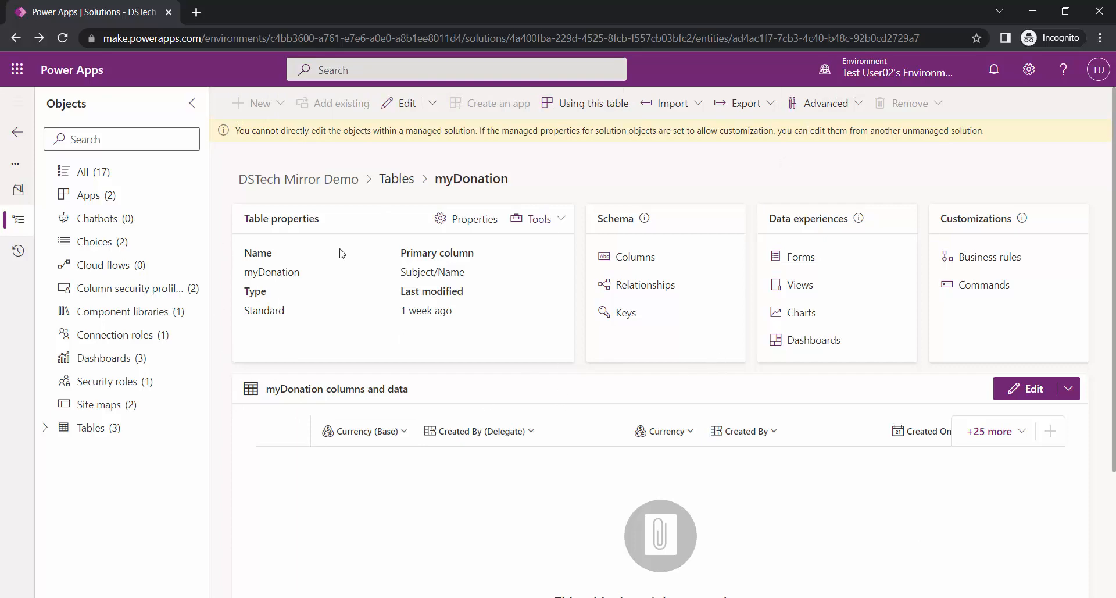
- Inspect myDonation's read-only properties and schema names, then cancel without changes
click(473, 229)
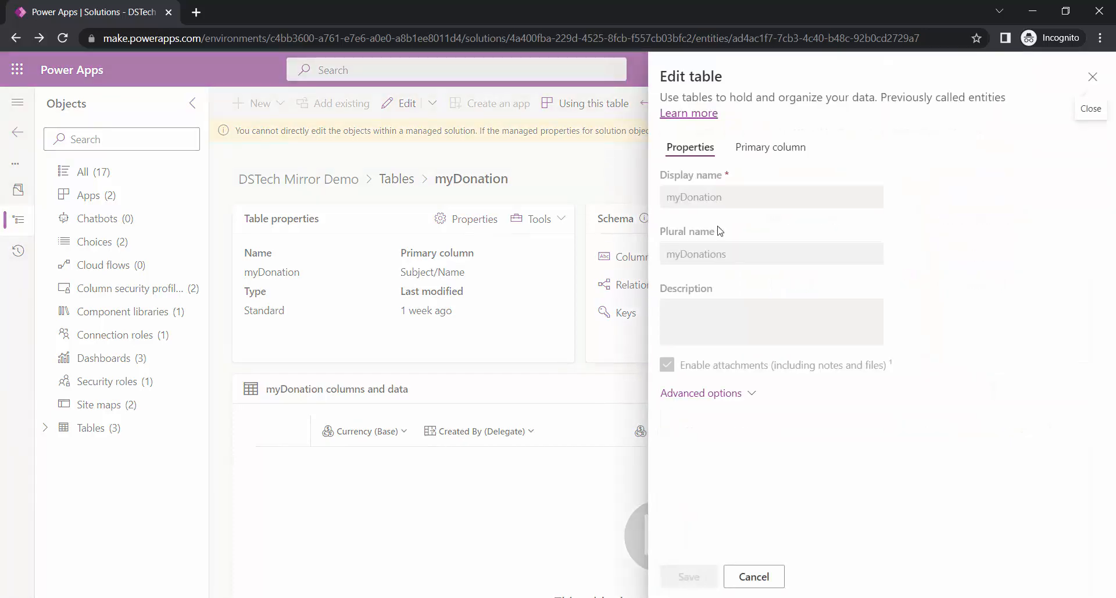
click(706, 396)
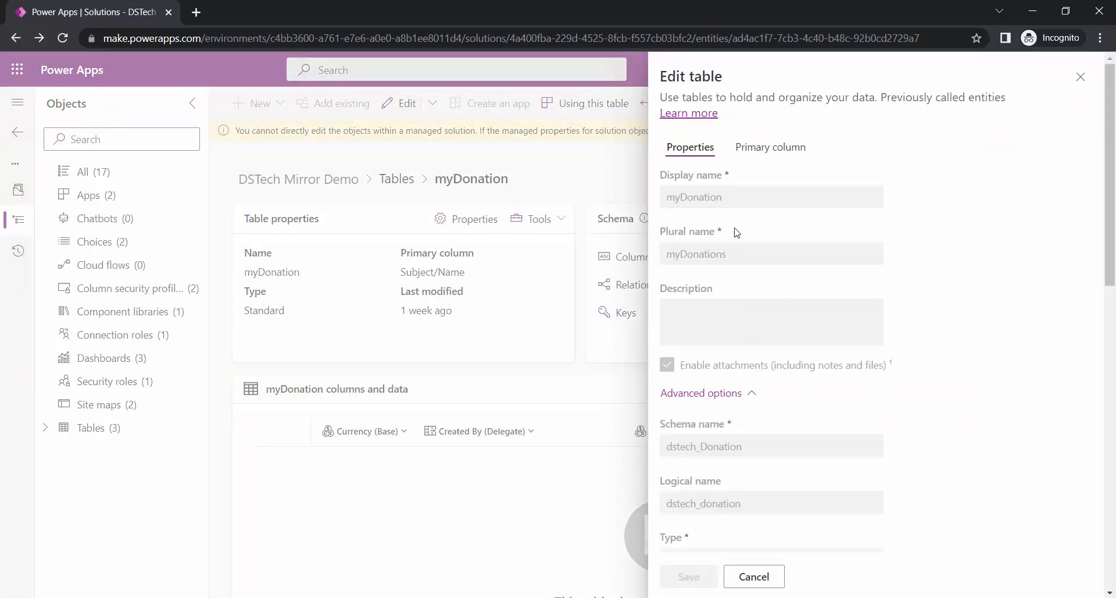
click(1081, 77)
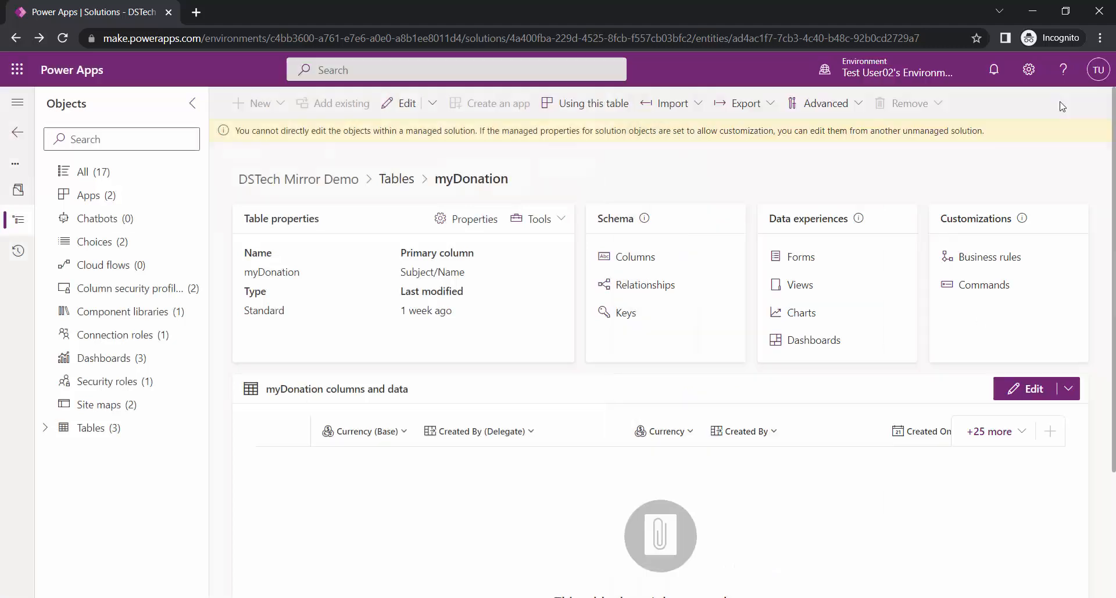
click(836, 105)
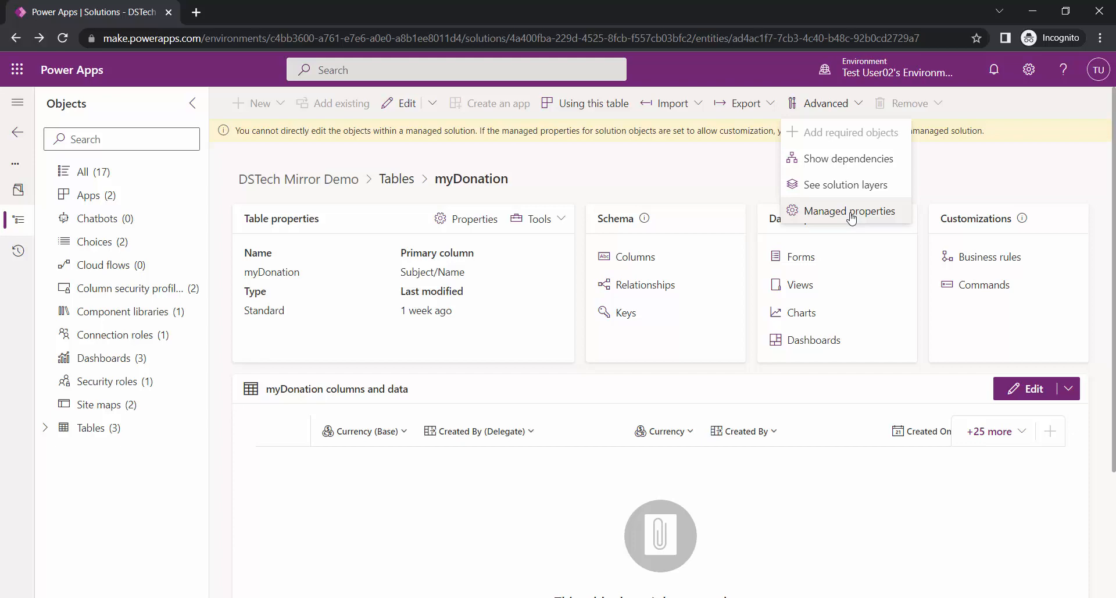
click(850, 214)
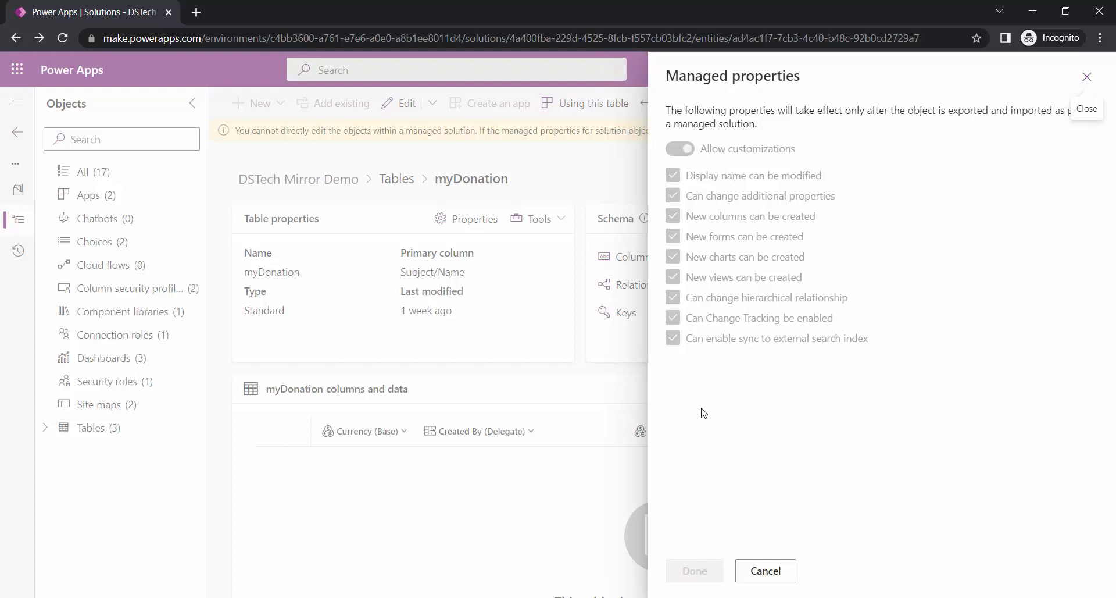
click(759, 571)
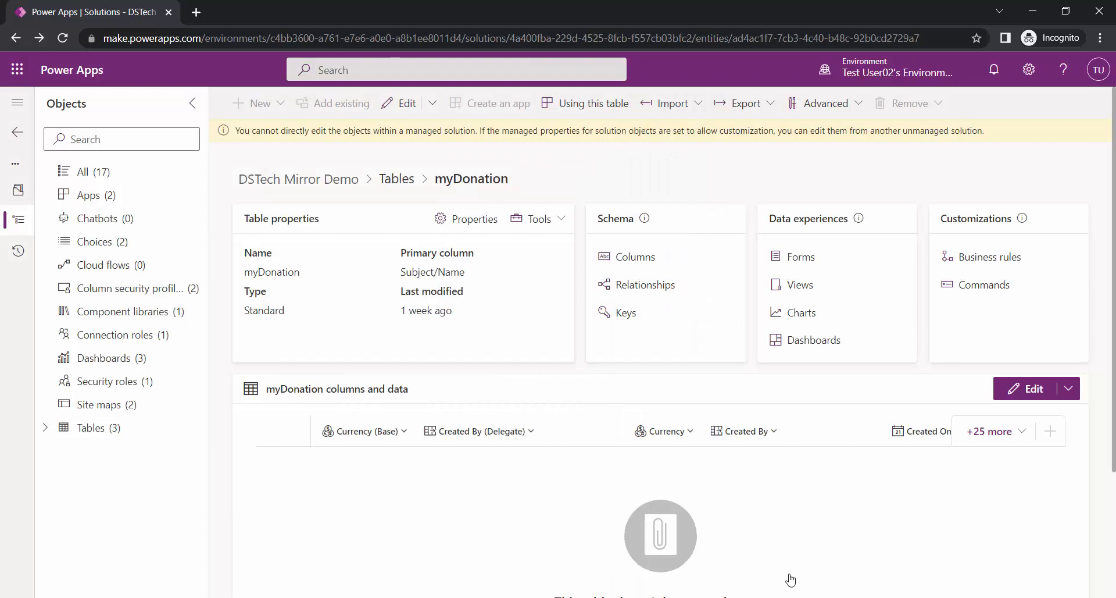
key(alt+Tab)
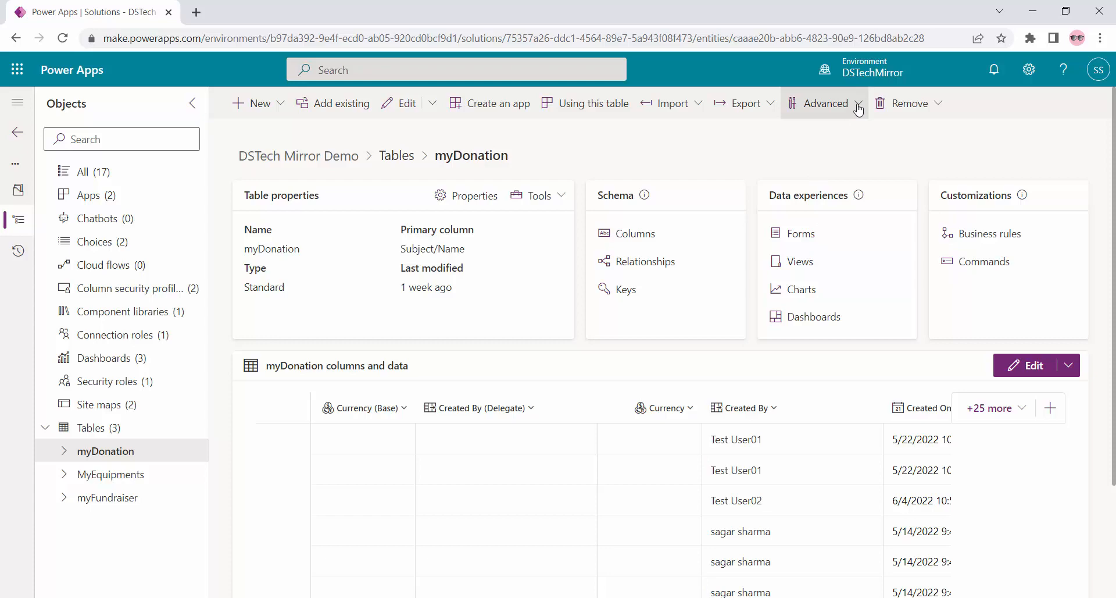
key(alt+Tab)
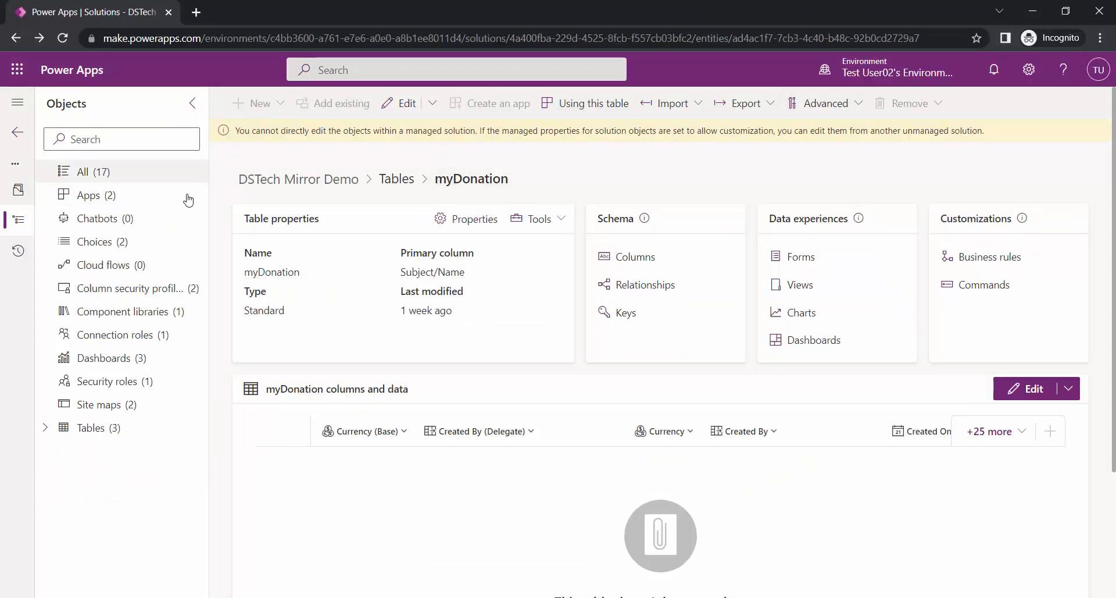
- Return to Solutions, open the Default Solution, and view myDonation's managed properties
click(12, 138)
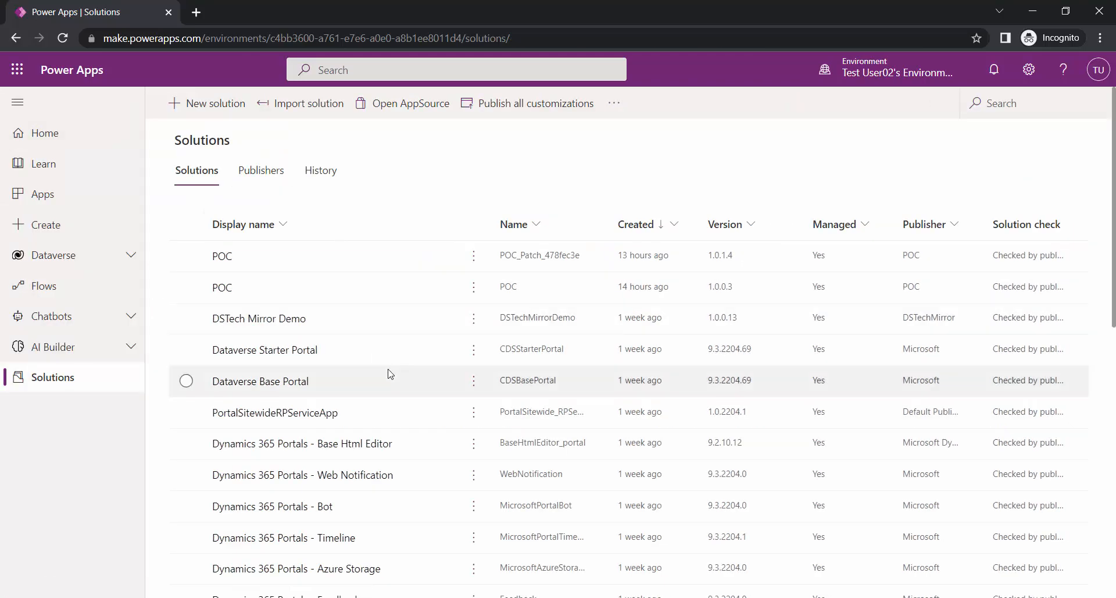
scroll(387, 374, down, 8)
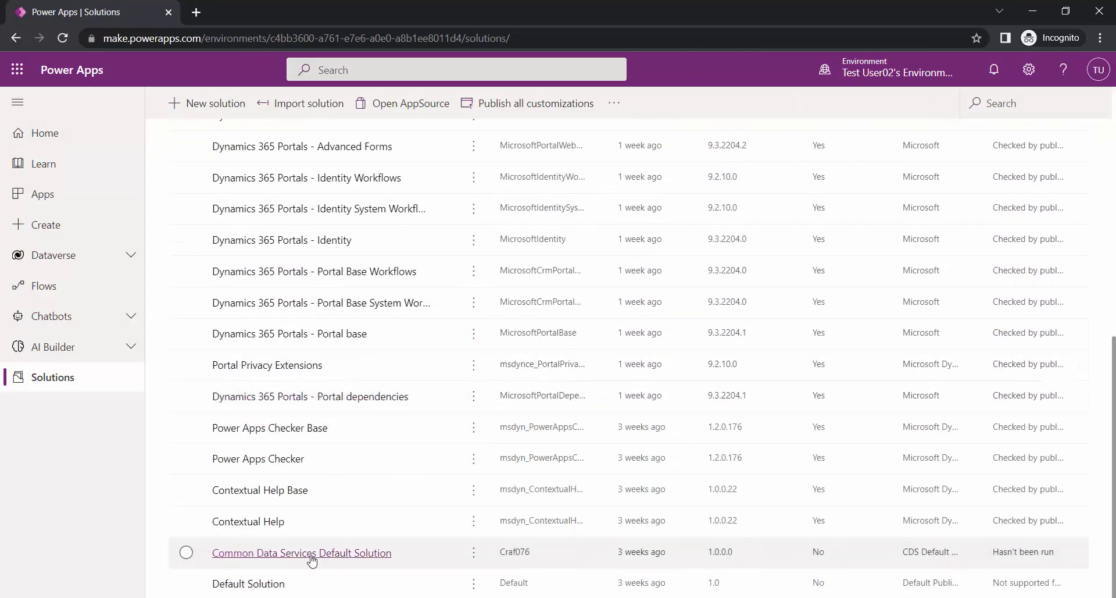
click(227, 582)
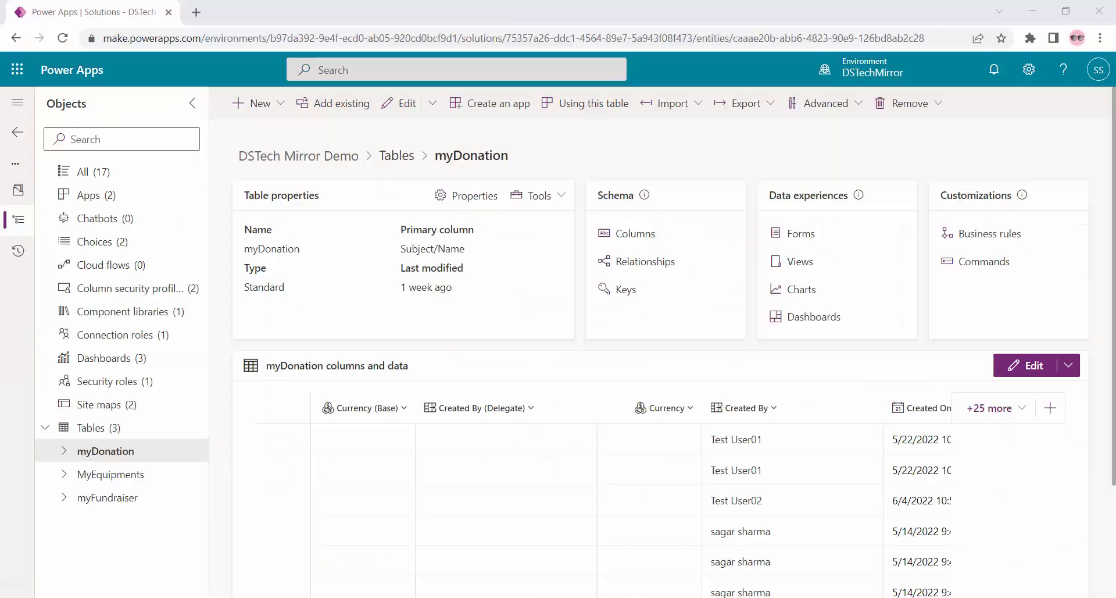
click(844, 111)
click(855, 214)
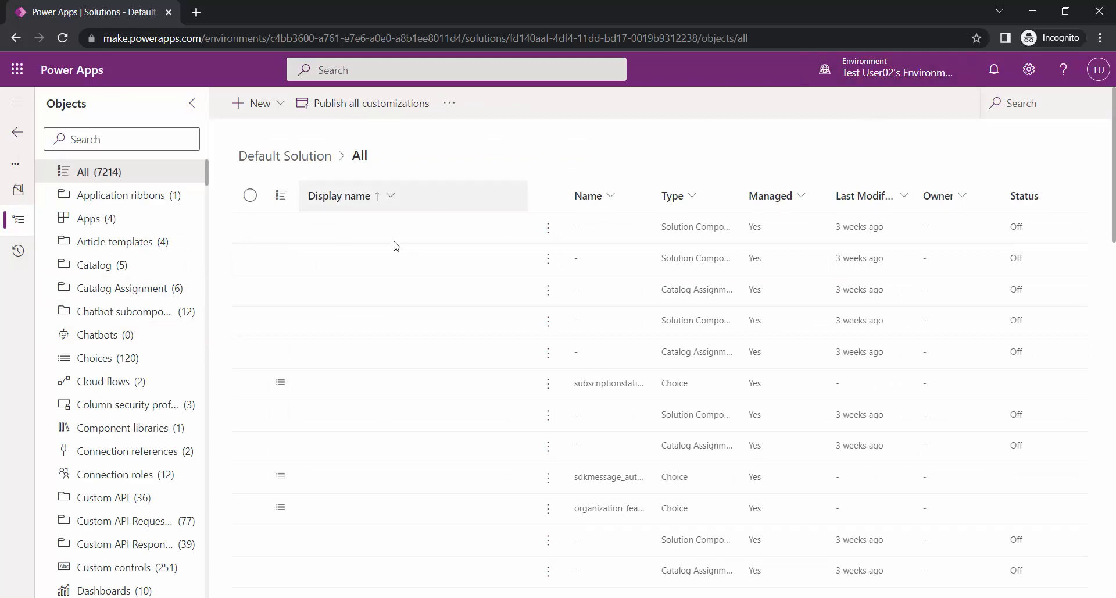
- Scroll the Default Solution's objects down to the tables and open myDonation
scroll(396, 245, down, 3)
scroll(149, 349, down, 15)
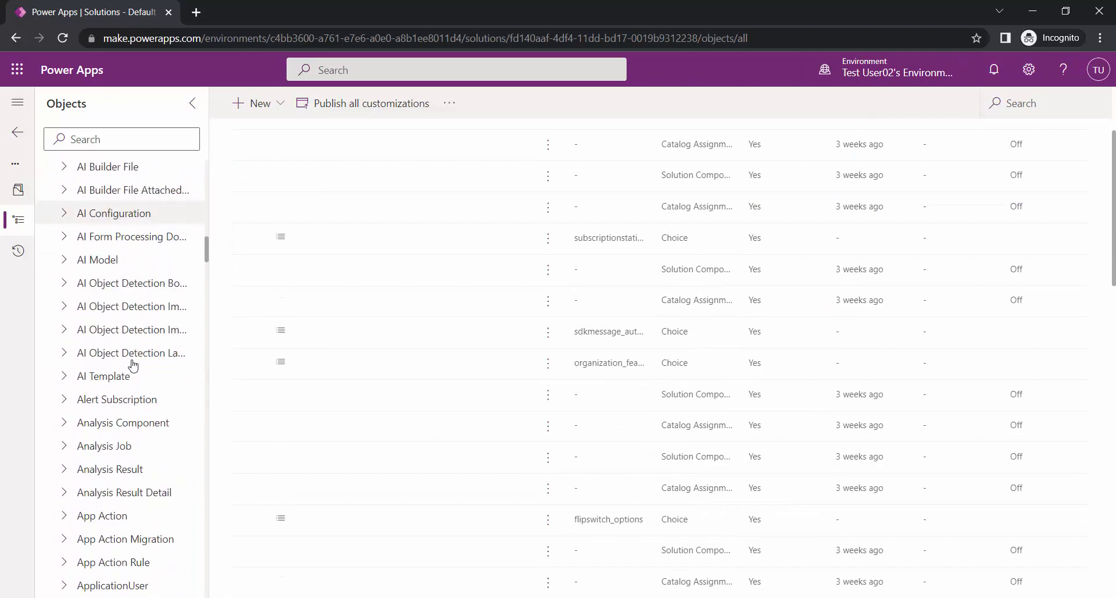
scroll(151, 325, down, 5)
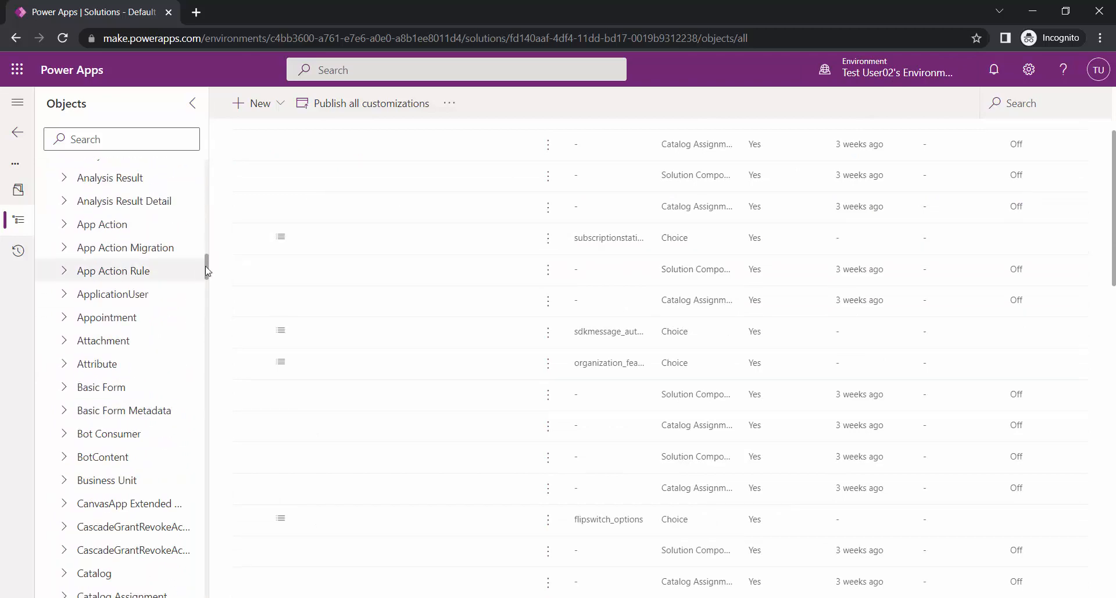
drag(204, 266, 237, 543)
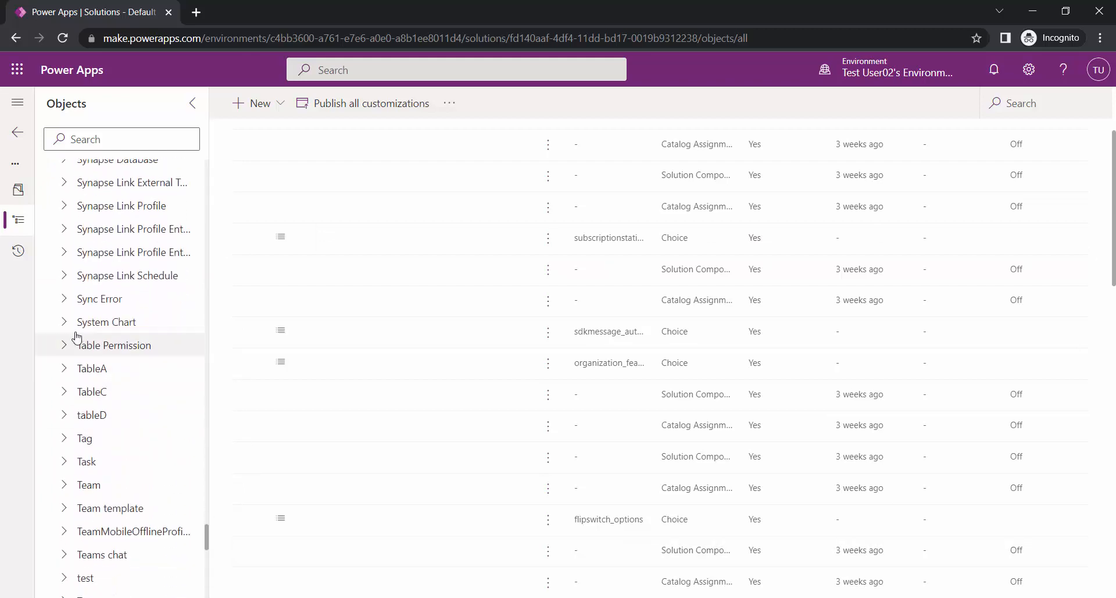
scroll(98, 341, up, 20)
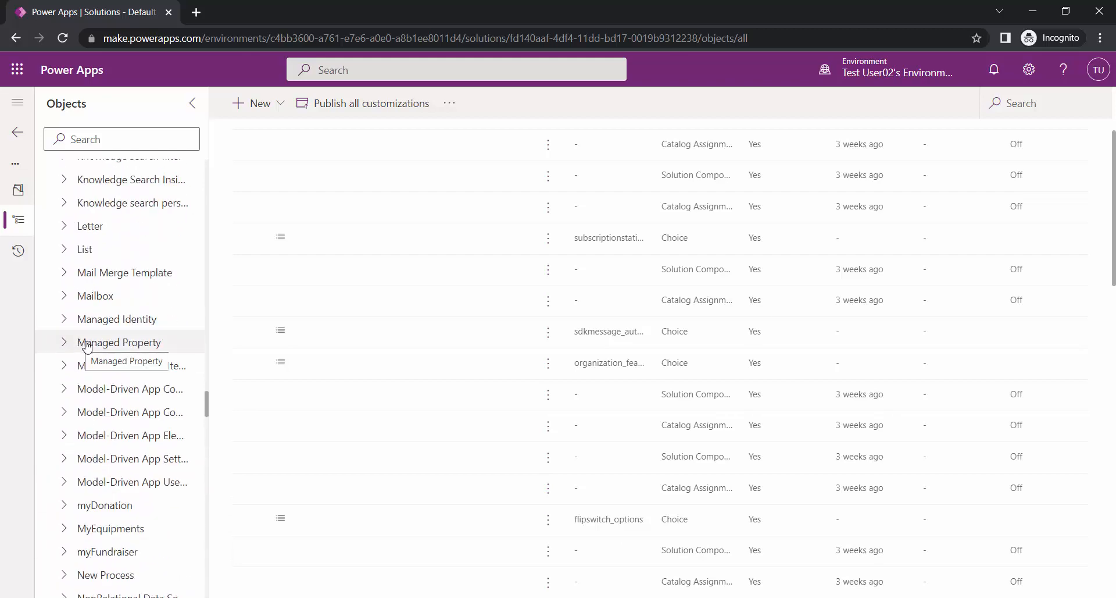
click(138, 515)
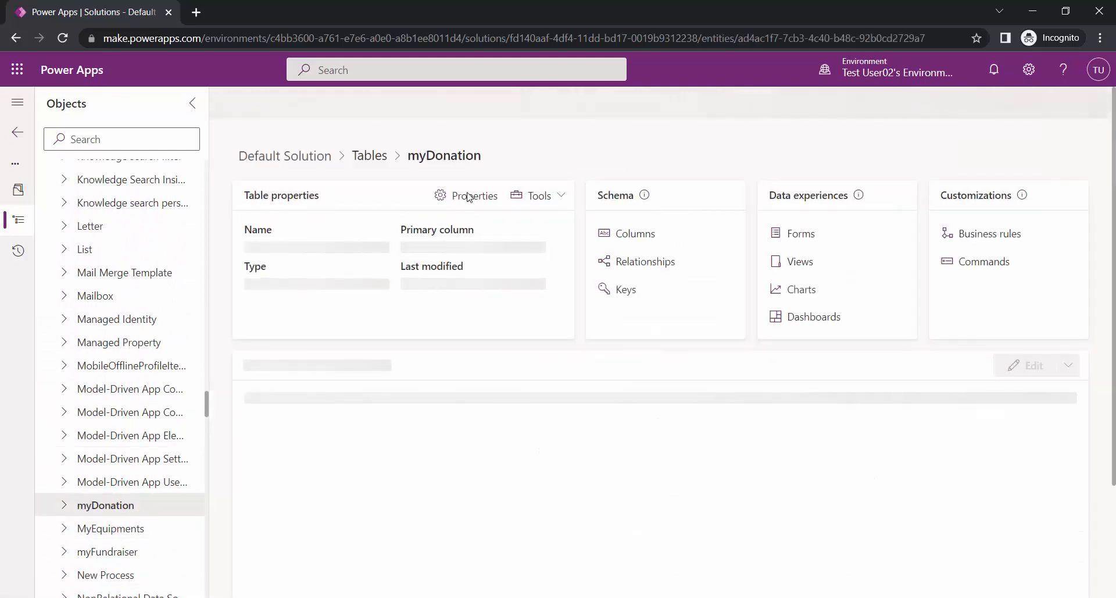
- Rename myDonation's display name to 'myDonation-(Edit through default solution-MG Pro))' and save
click(489, 196)
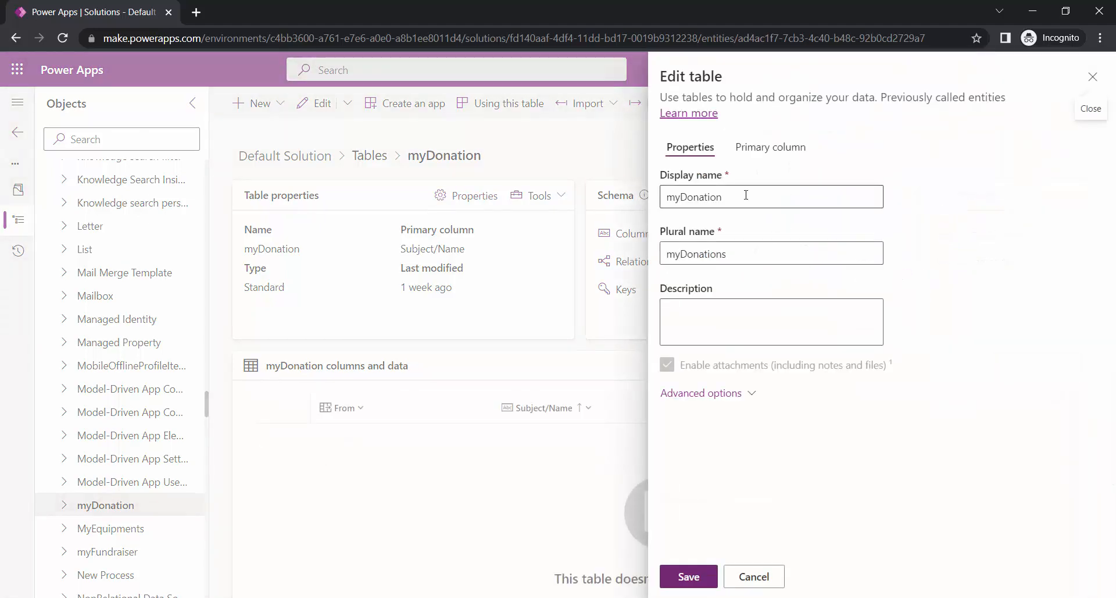
click(758, 201)
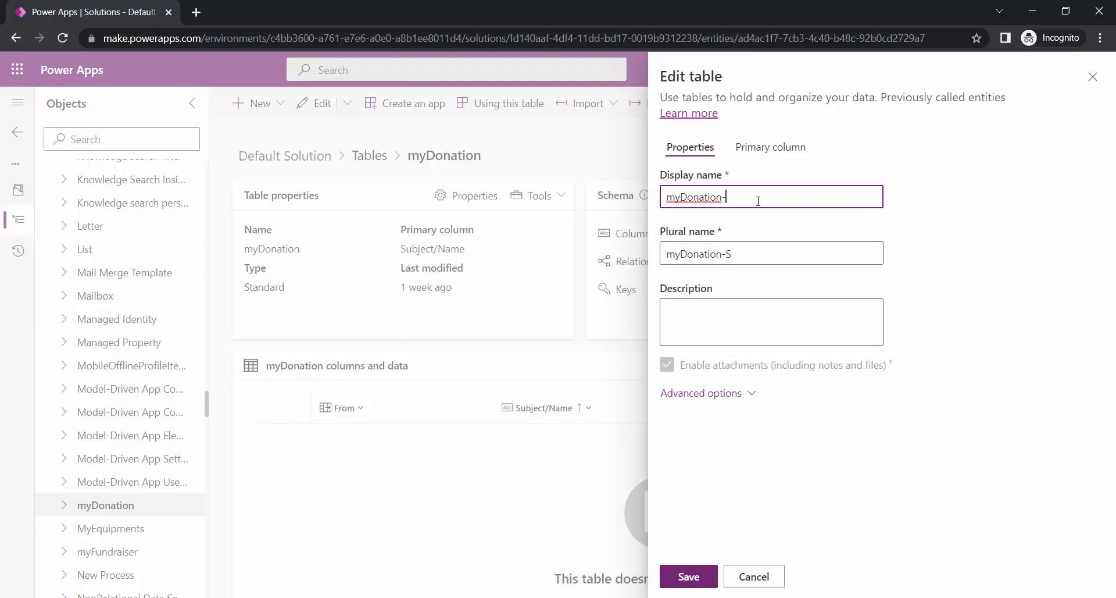
key(BackSpace)
text(-())
text(Edit through )
text(default solutio)
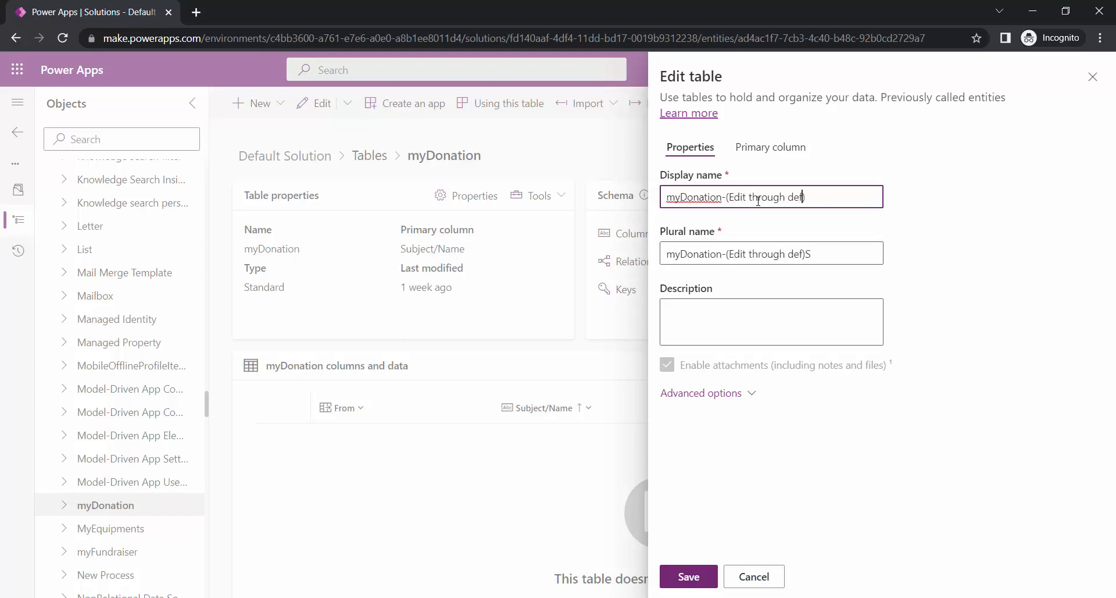
text(n-M)
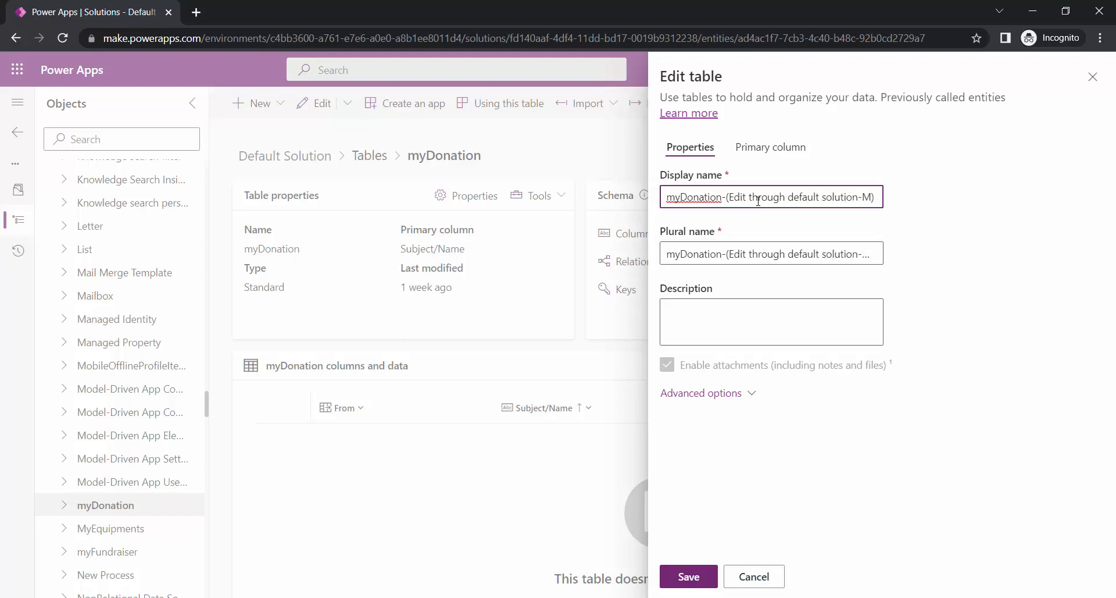
text(G Prop)
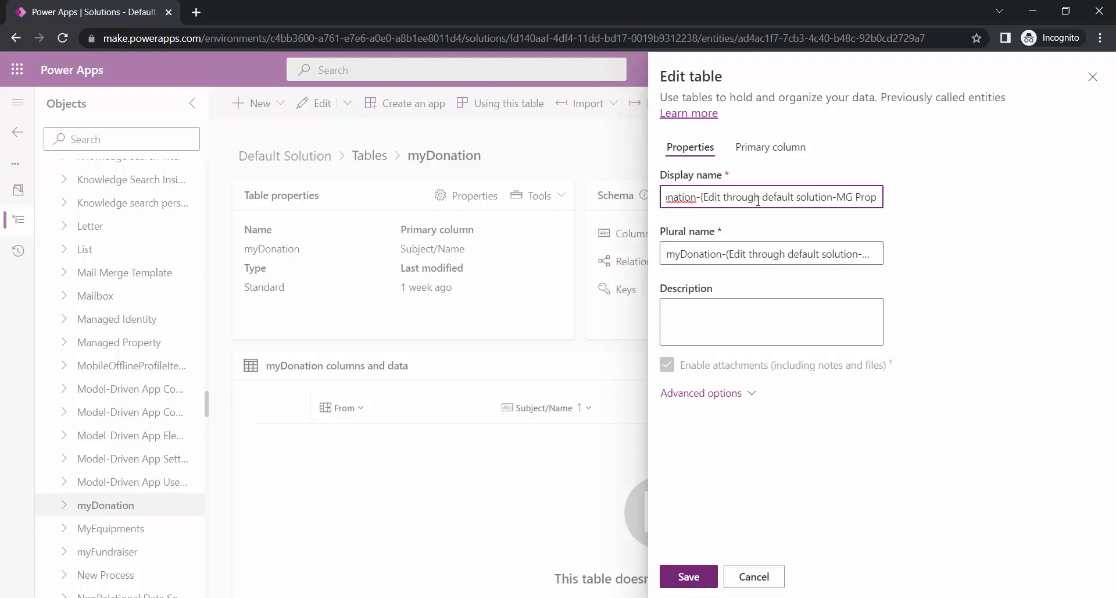
key(BackSpace)
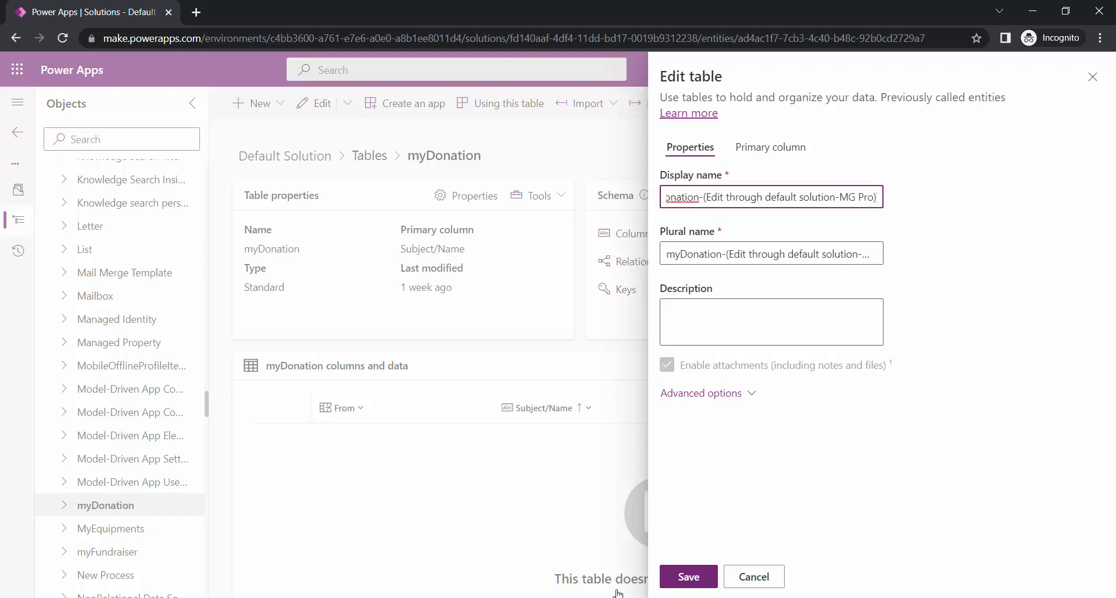
click(705, 575)
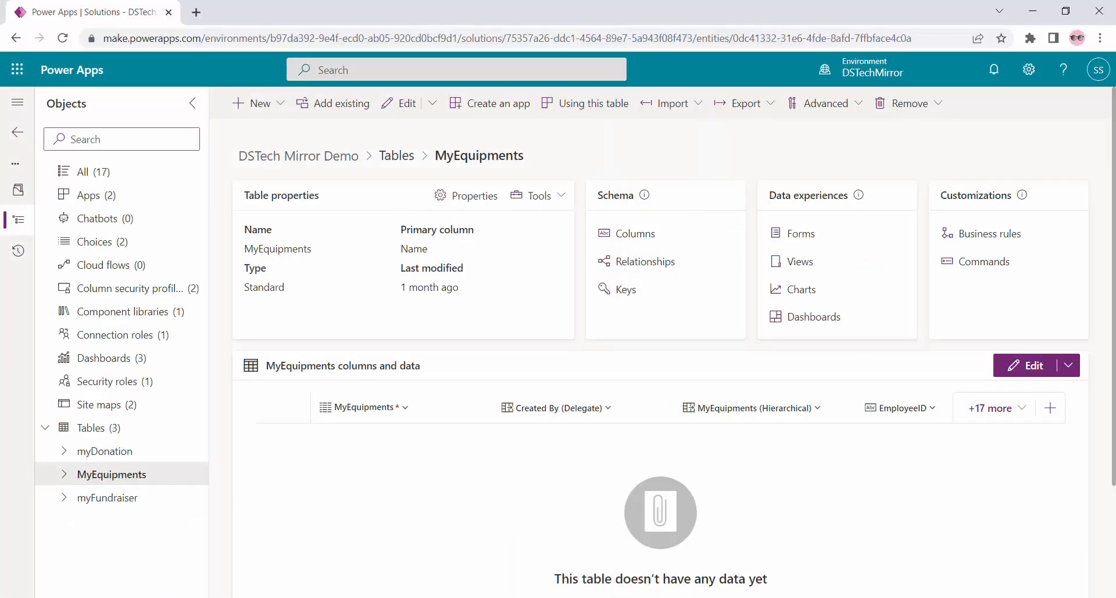
- Check the renamed table's Advanced menu, then go back to the Solutions list
click(853, 104)
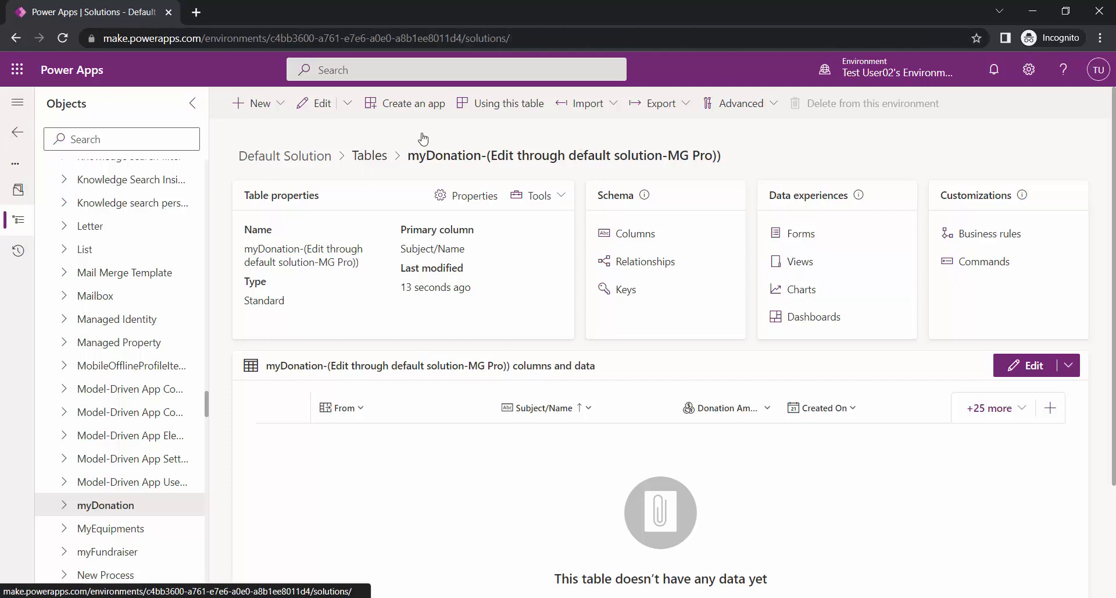
click(383, 138)
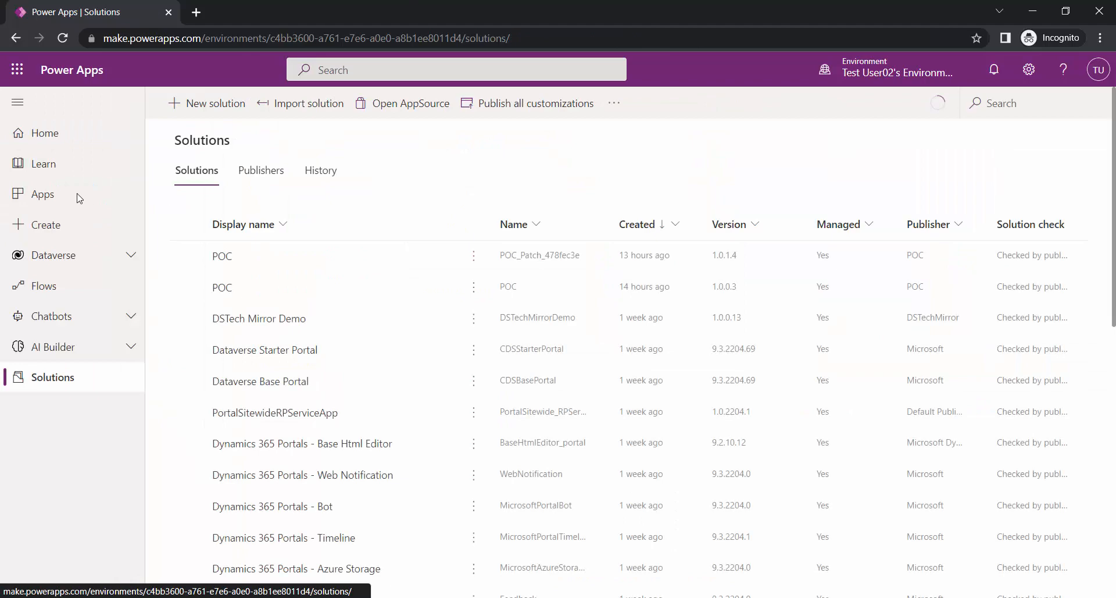
- Open the renamed myDonation table in DSTech Mirror Demo and view its managed properties
click(271, 319)
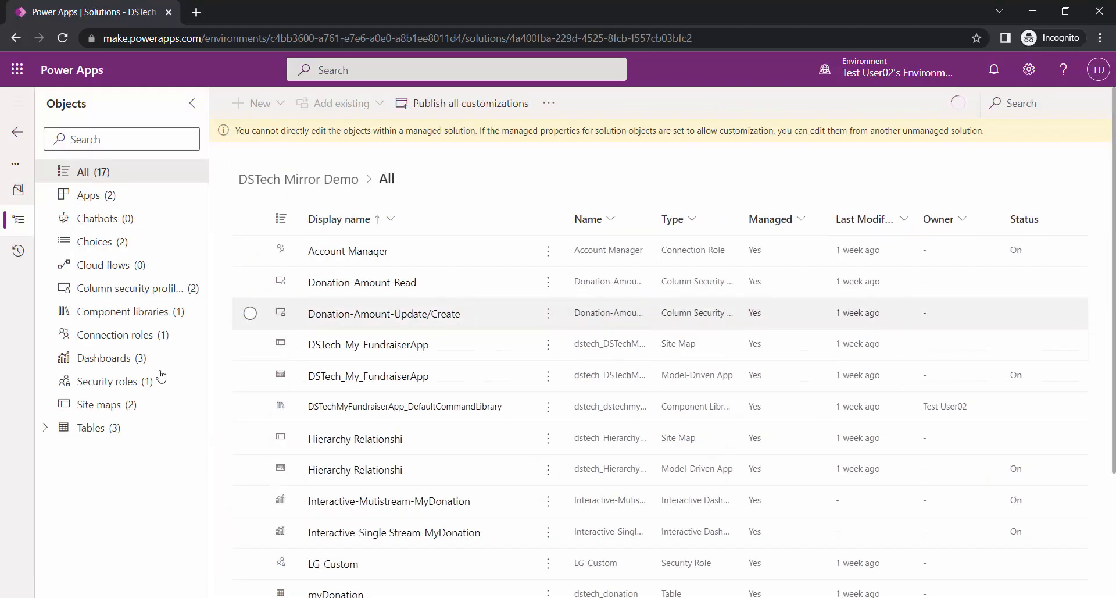
click(47, 431)
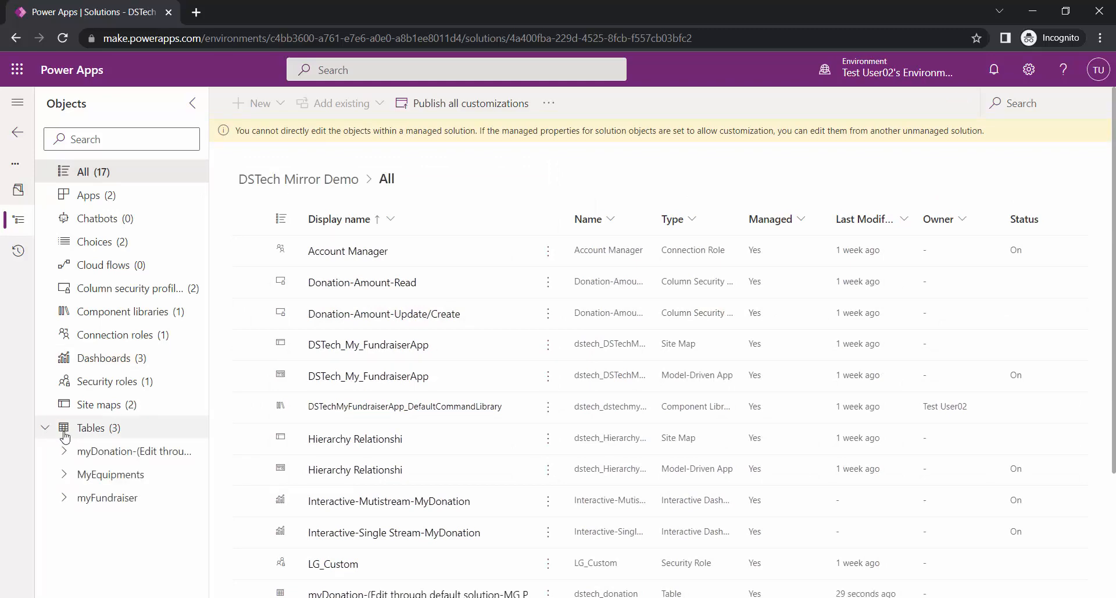
click(143, 459)
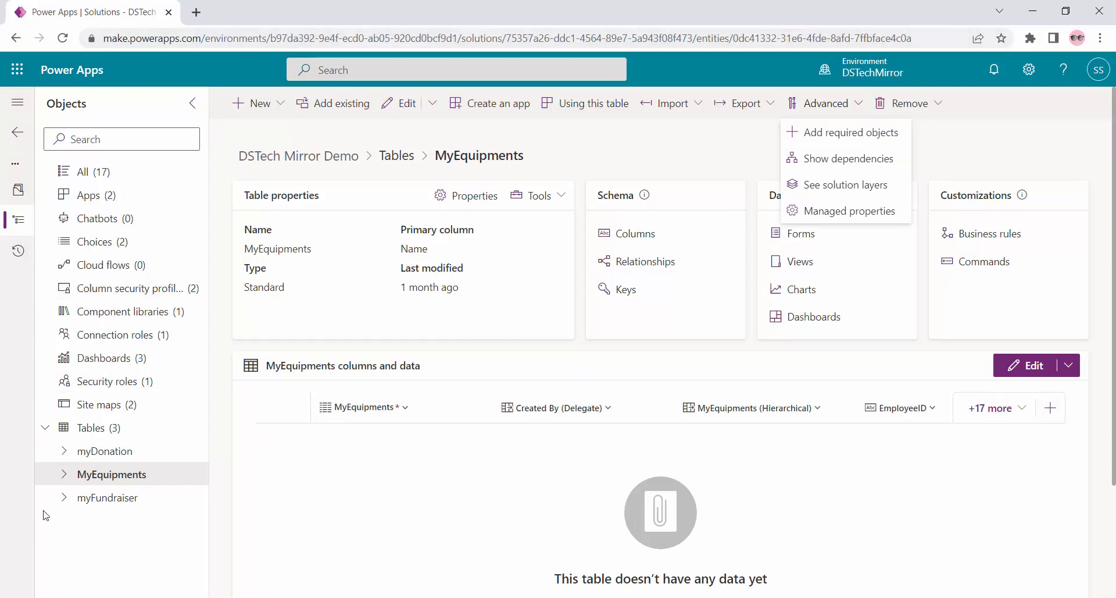
click(156, 475)
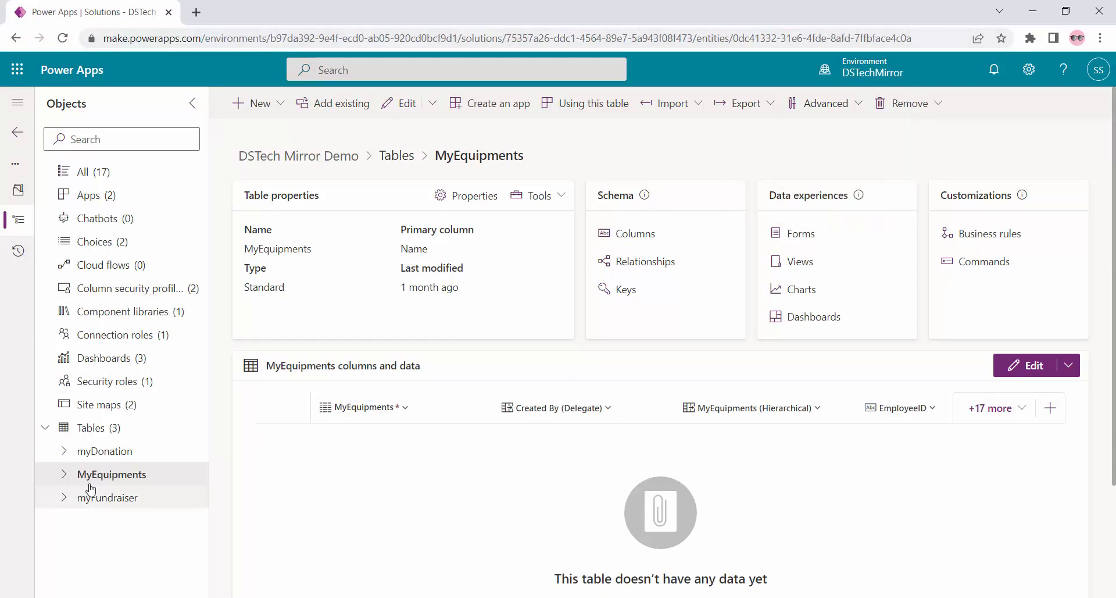
click(863, 105)
click(864, 214)
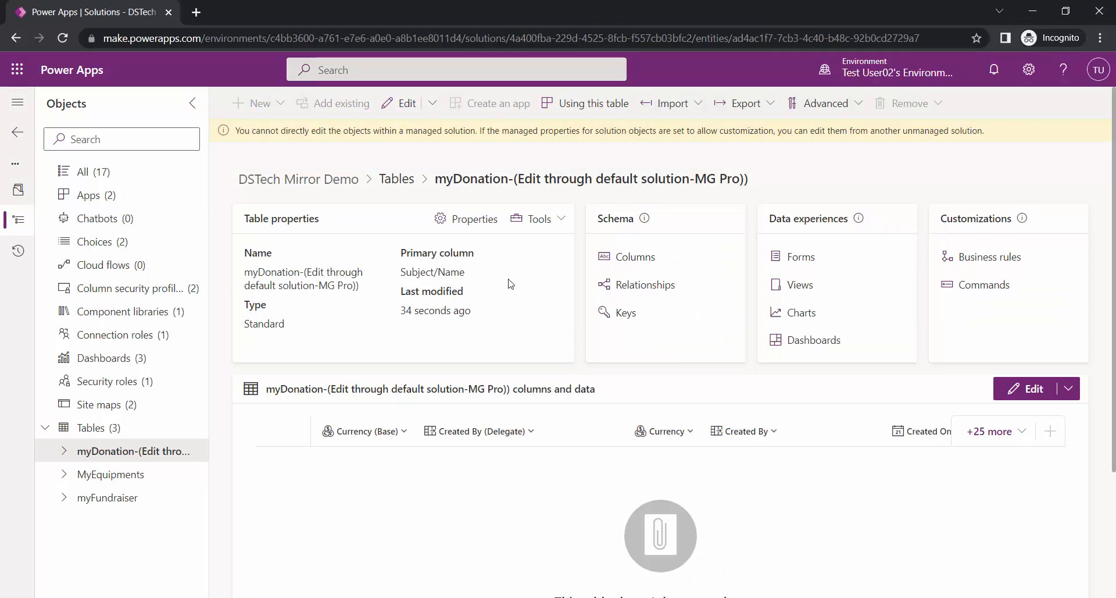
- Confirm myDonation's managed properties and name are non-editable, then return to Solutions
click(64, 498)
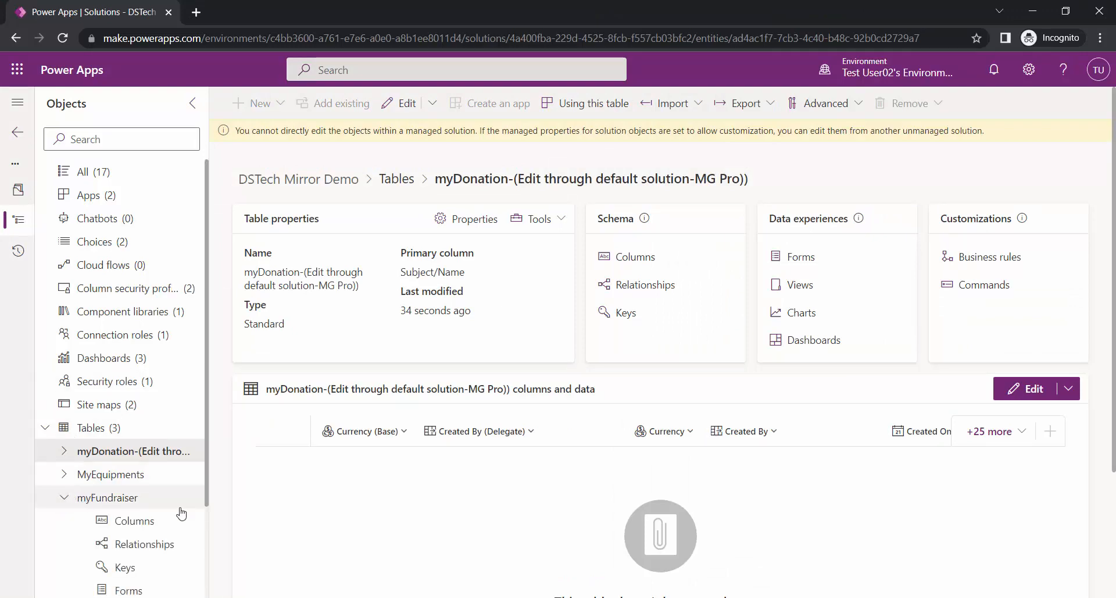
click(842, 104)
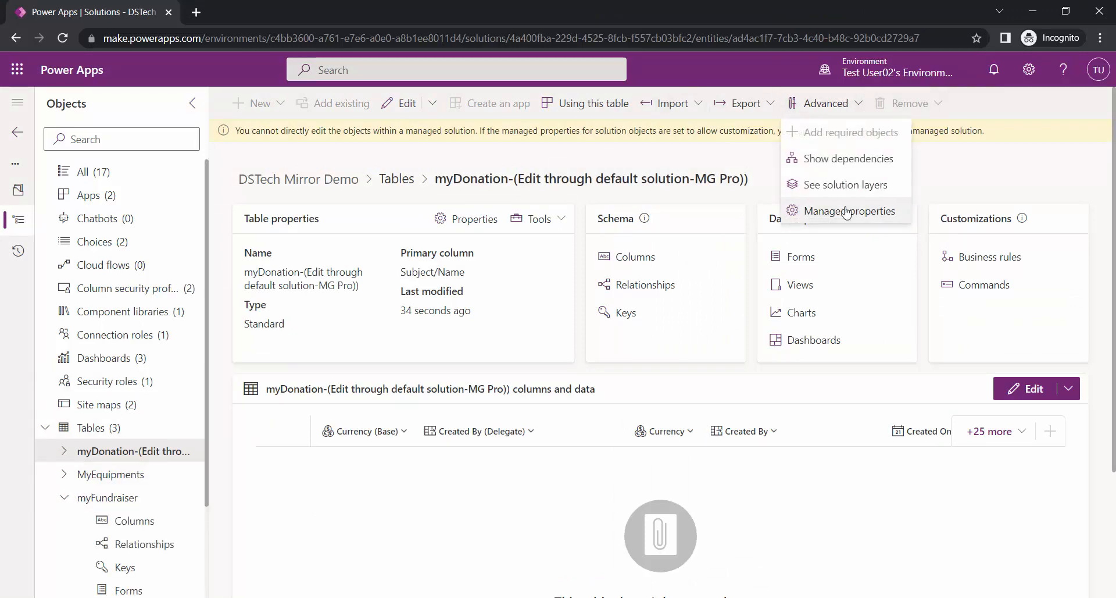
click(862, 214)
click(764, 571)
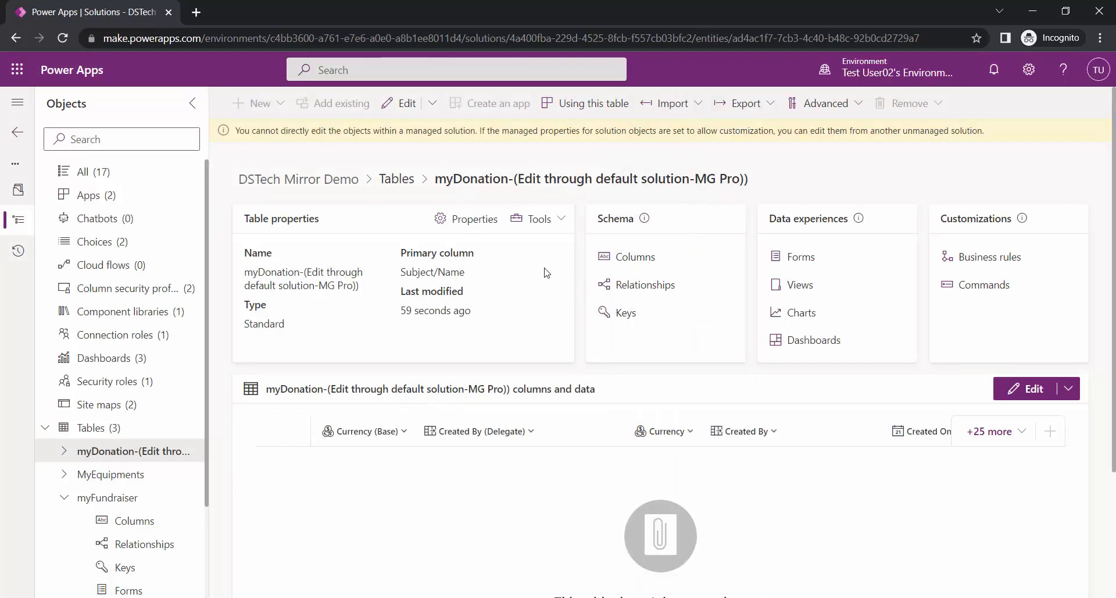
click(444, 227)
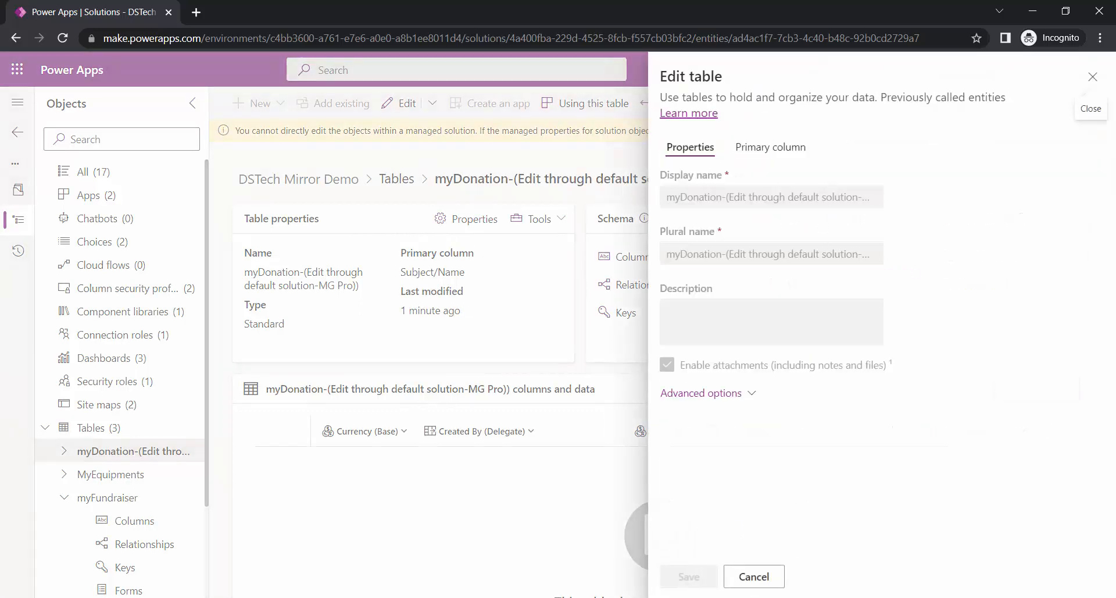
click(754, 576)
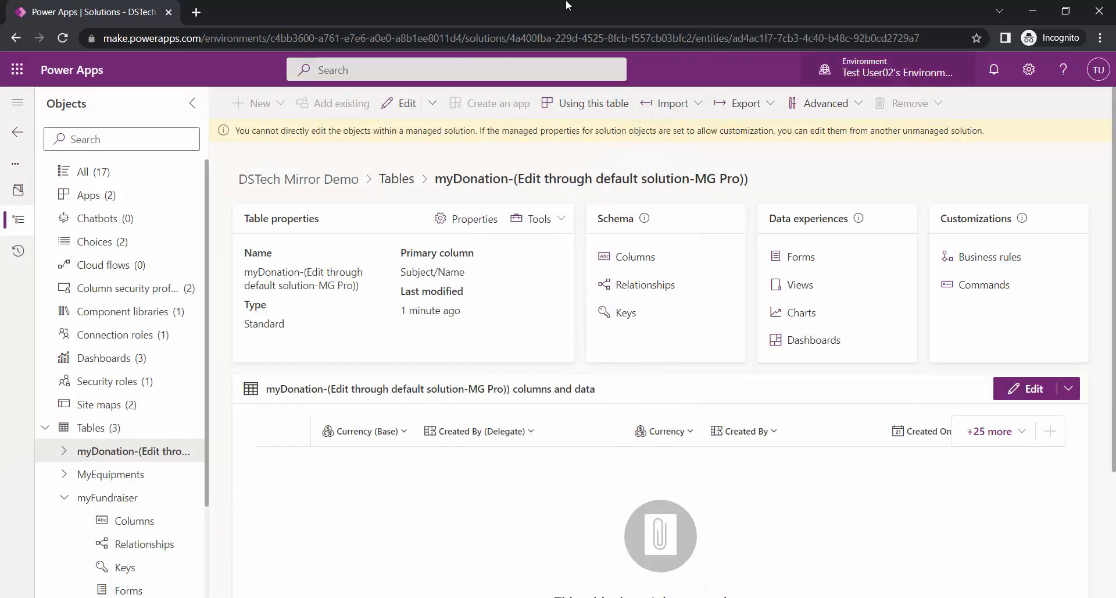
click(18, 132)
scroll(381, 431, down, 8)
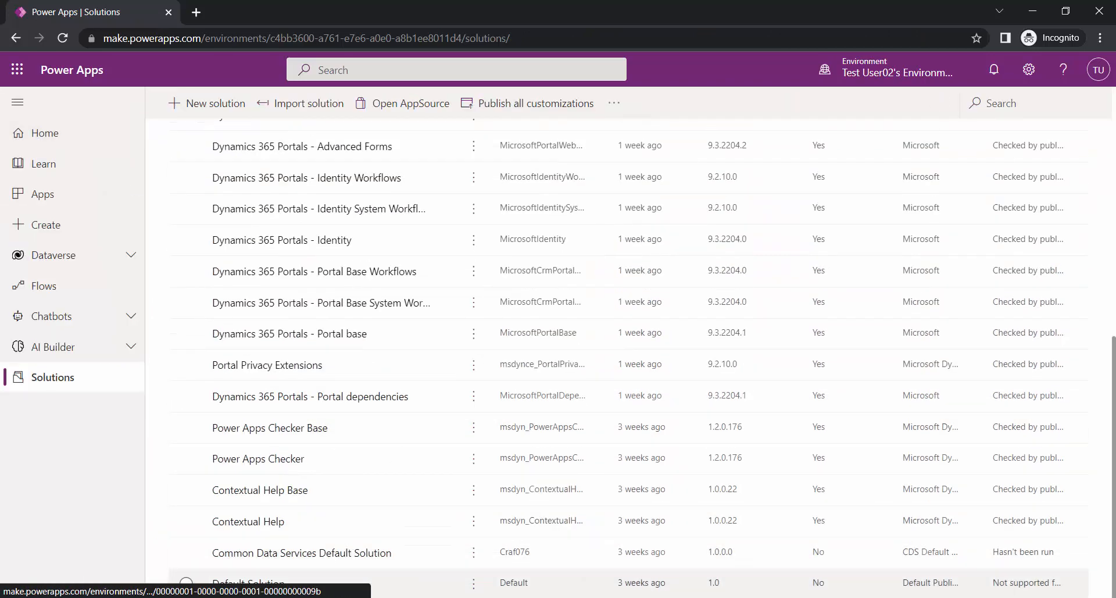
- Open MyEquipments in the Default Solution and confirm its properties cannot be edited
click(229, 582)
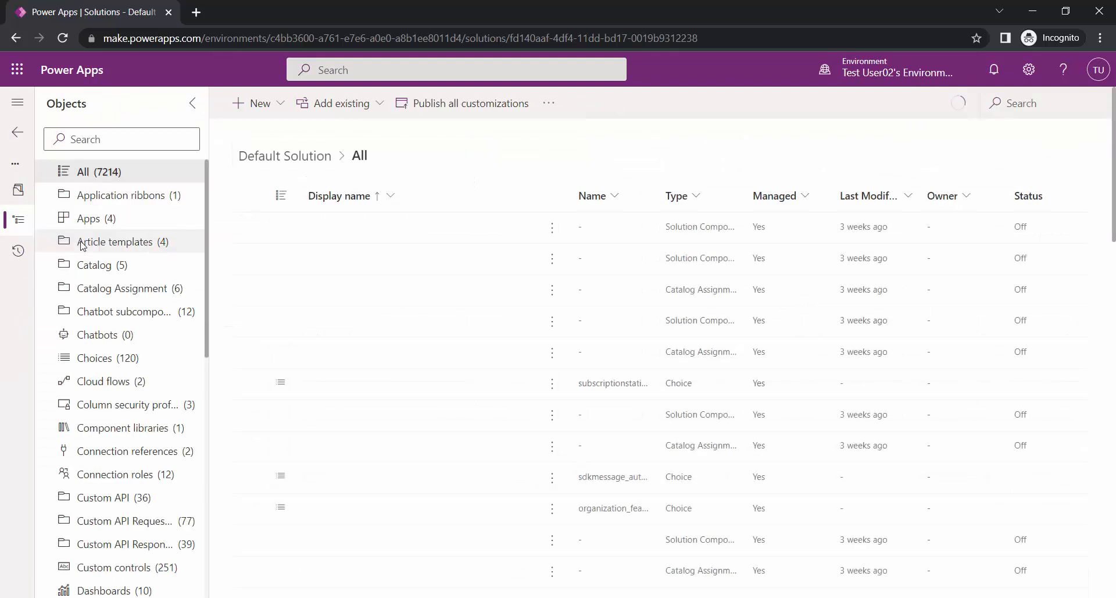
scroll(105, 312, down, 10)
scroll(105, 313, down, 3)
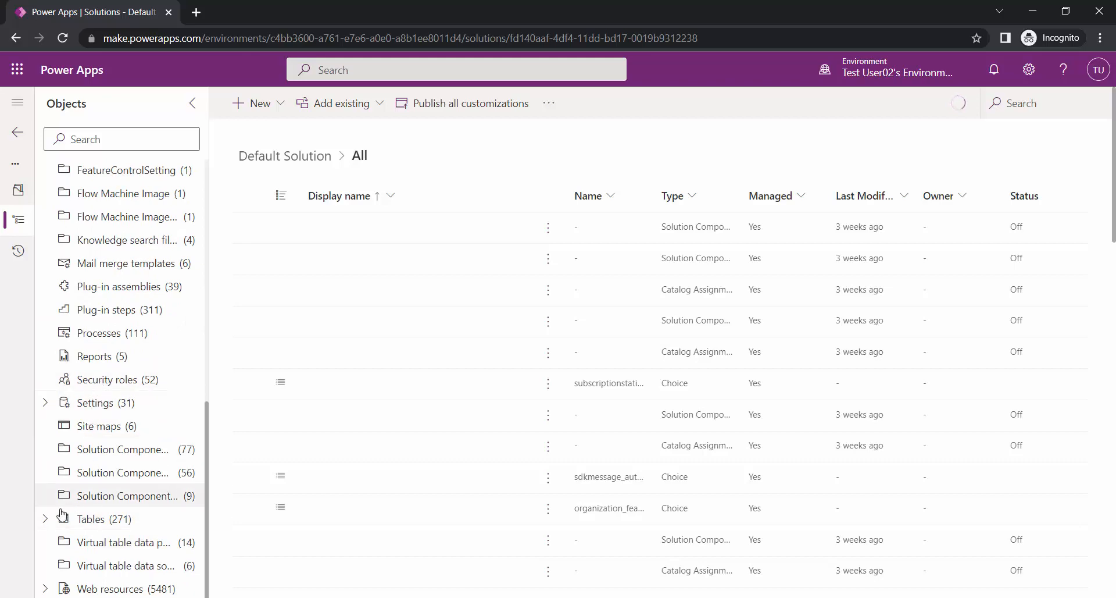
click(46, 519)
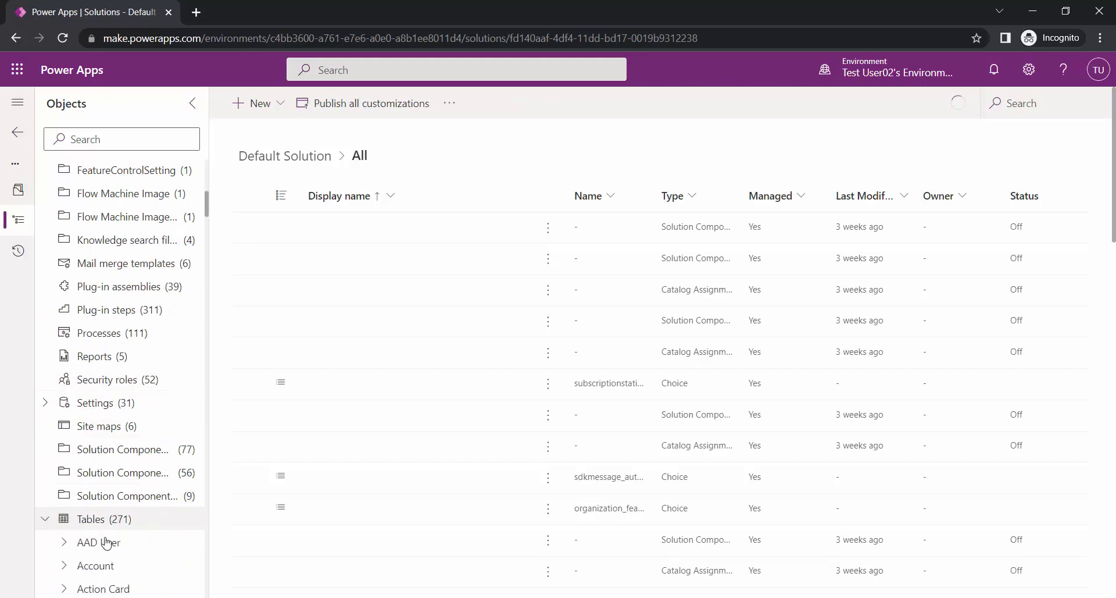
scroll(113, 503, down, 20)
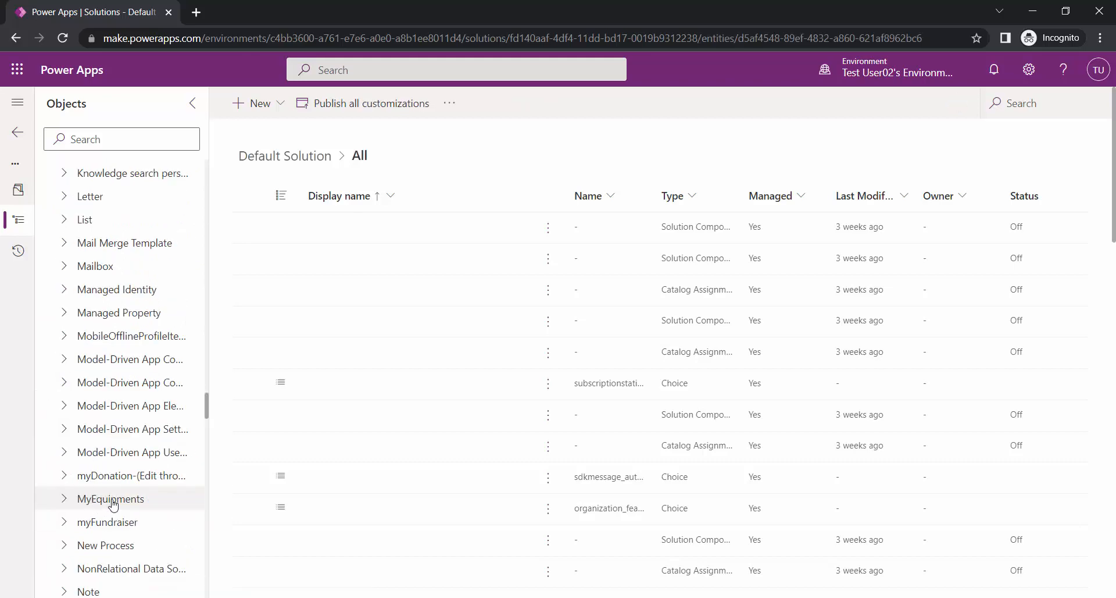
click(113, 501)
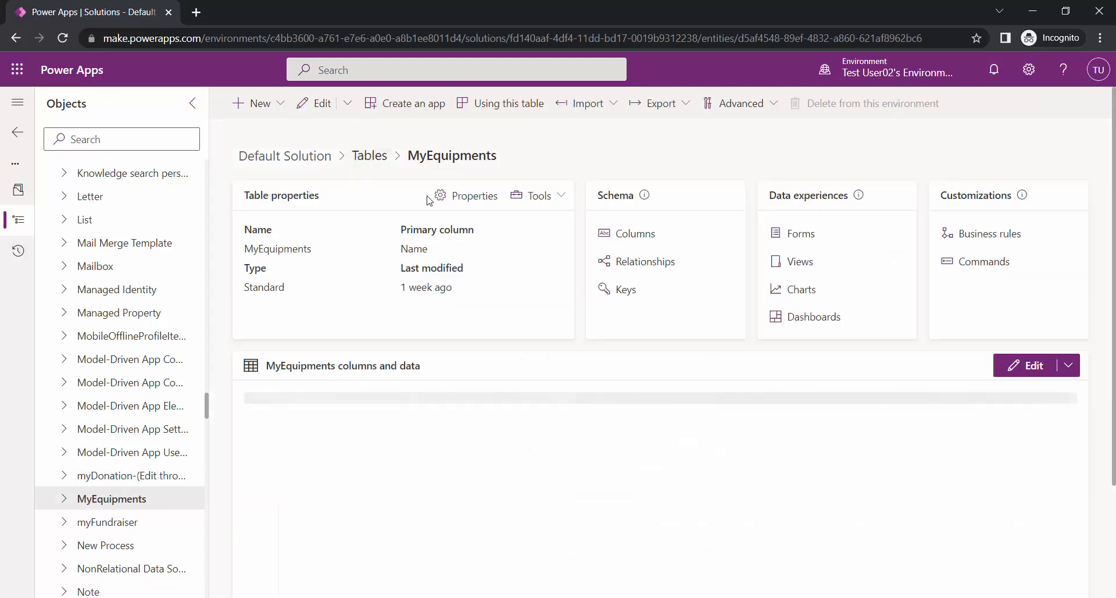
click(441, 199)
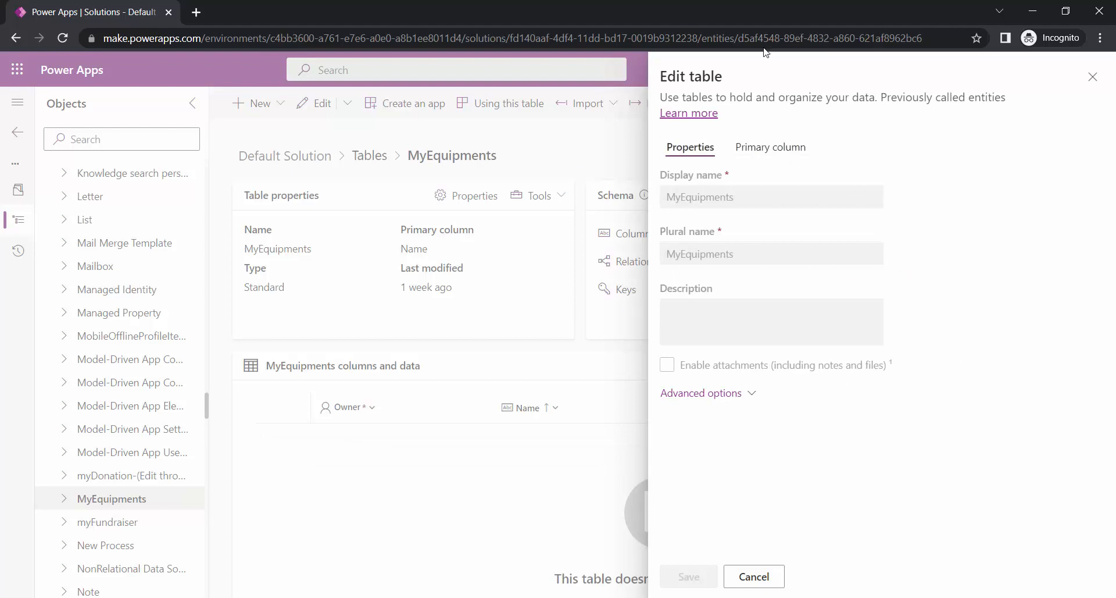
click(754, 577)
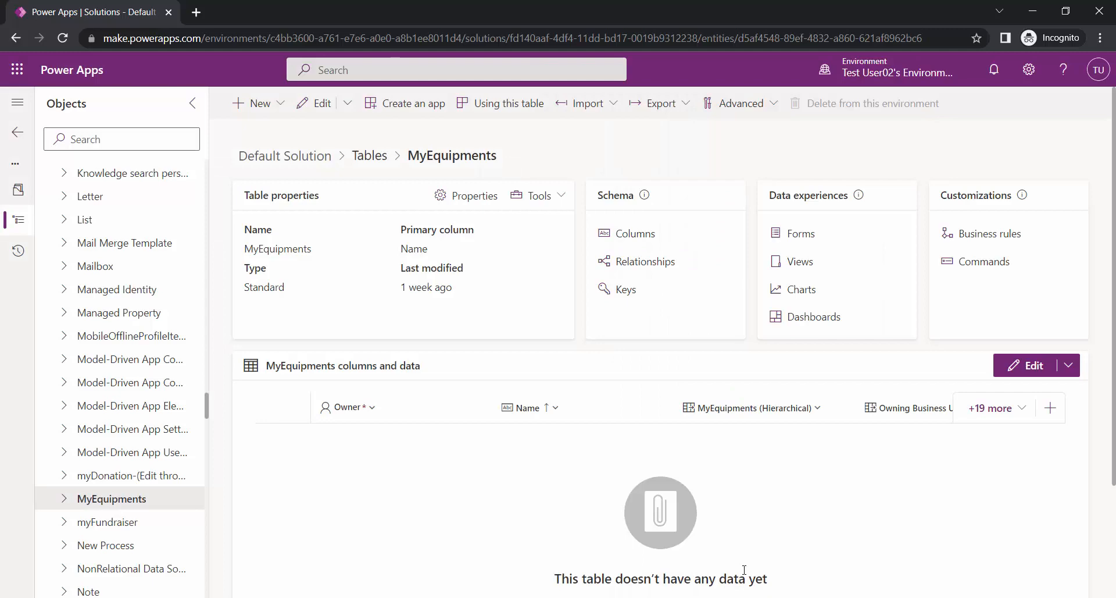
click(82, 506)
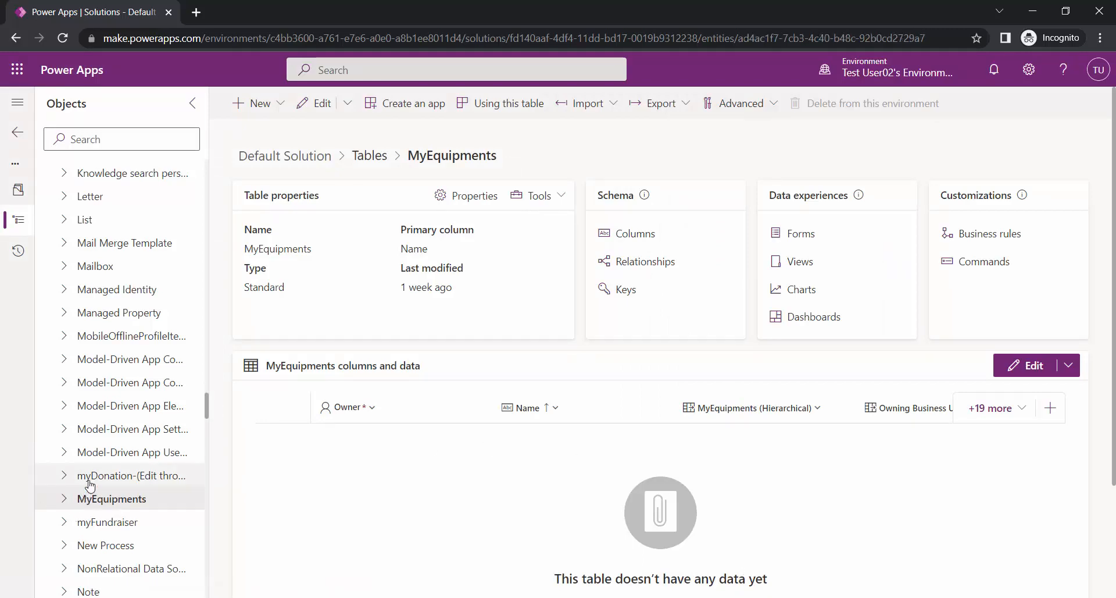
- Delete the added suffix so myDonation's display name is plain 'myDonation', and save
click(88, 481)
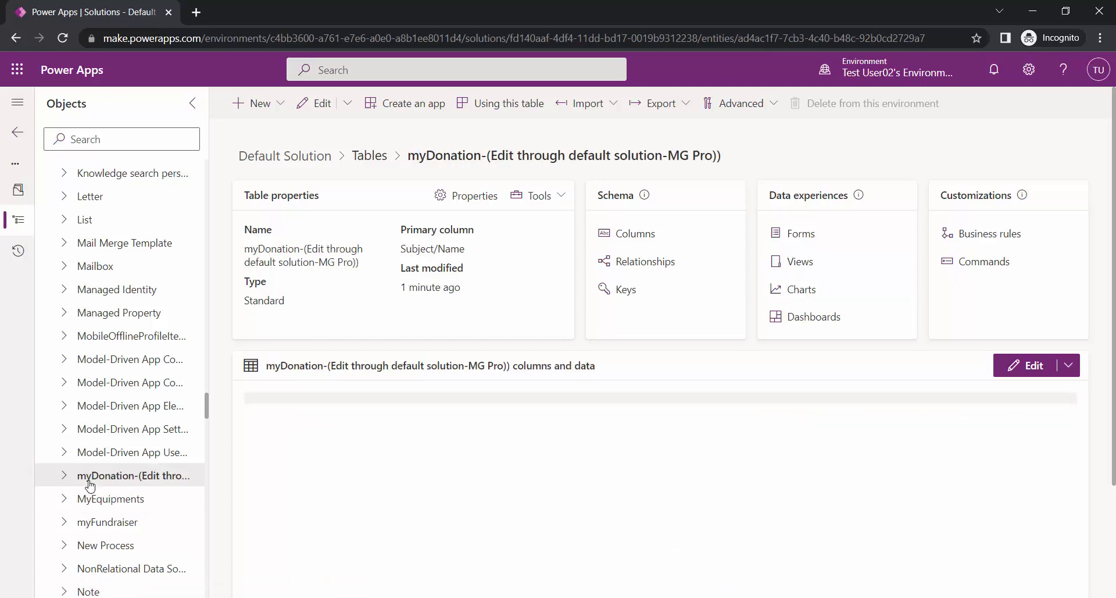
click(455, 199)
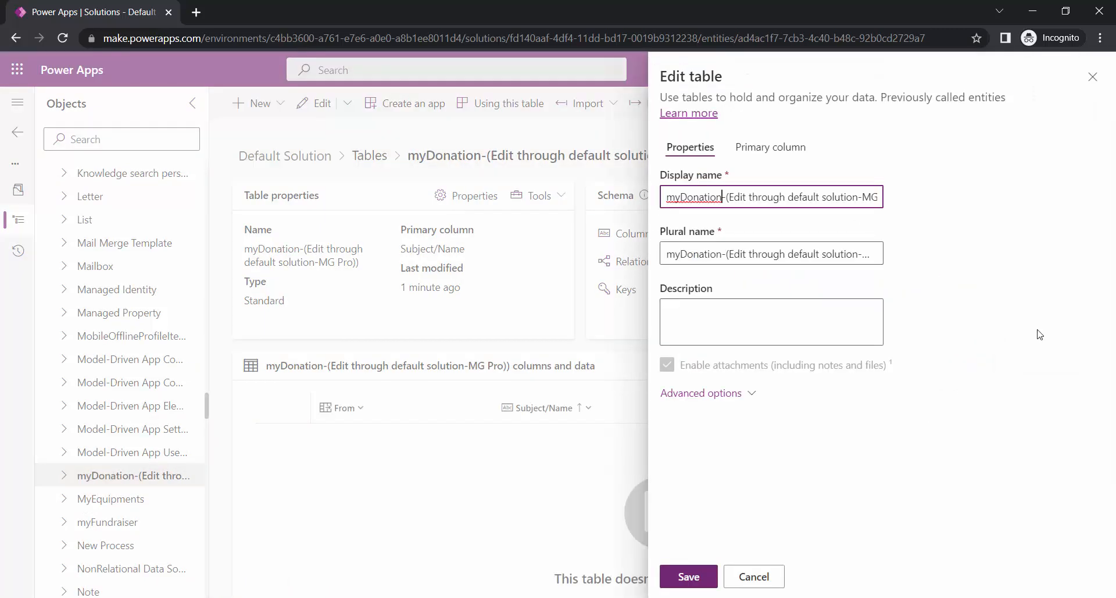
key(shift+End)
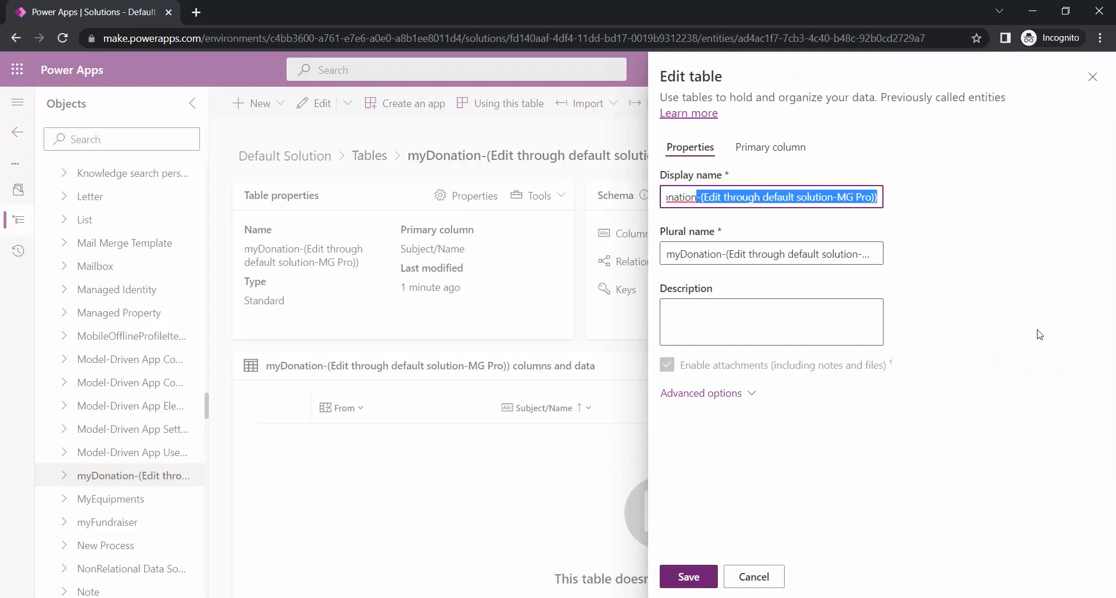
key(BackSpace)
key(Return)
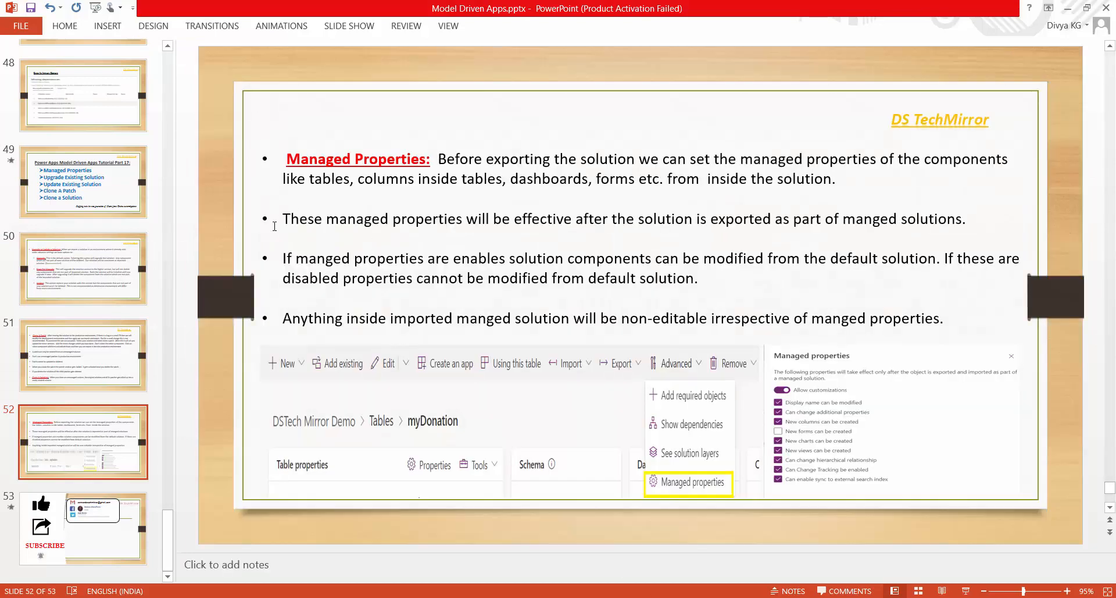
- Change 'enables' to 'enabled' in the third bullet of slide 52
key(BackSpace)
text(d)
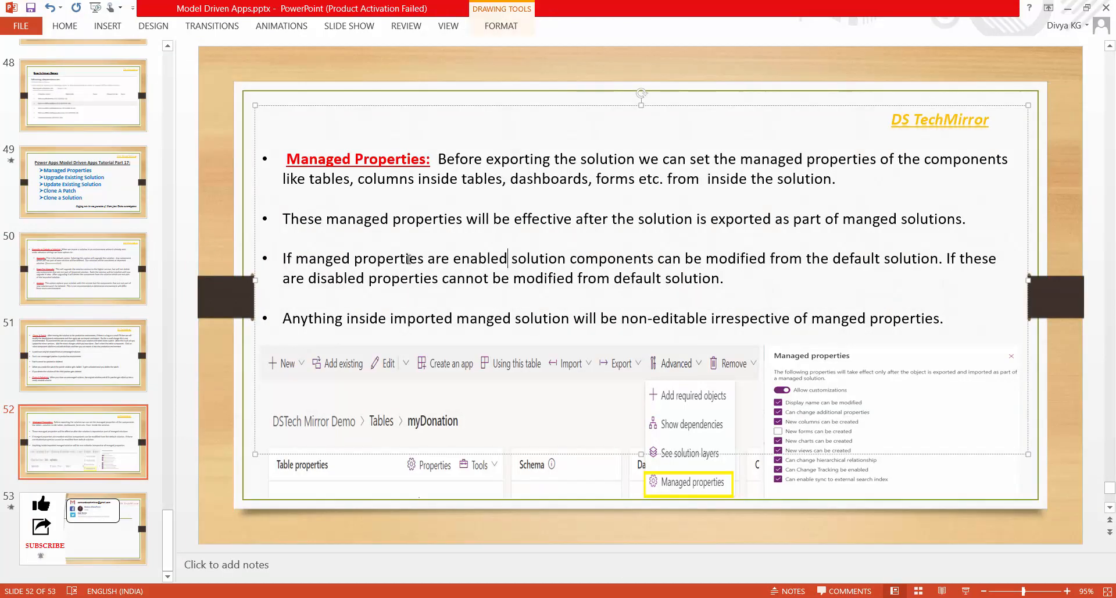
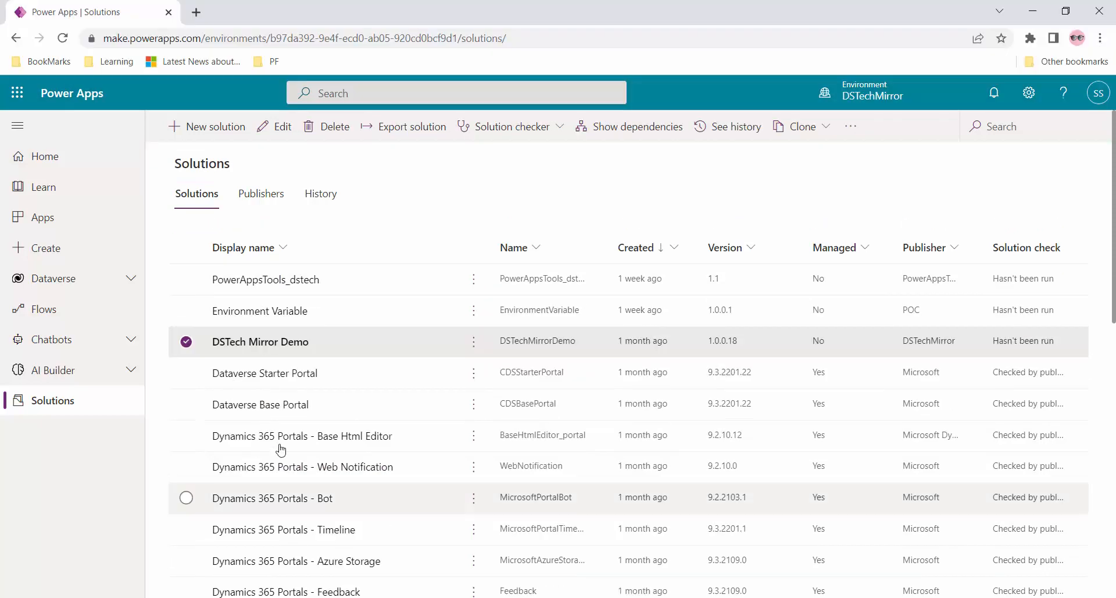
- Create a new table with display name 'Upgrade & Update' inside DSTech Mirror Demo
click(265, 347)
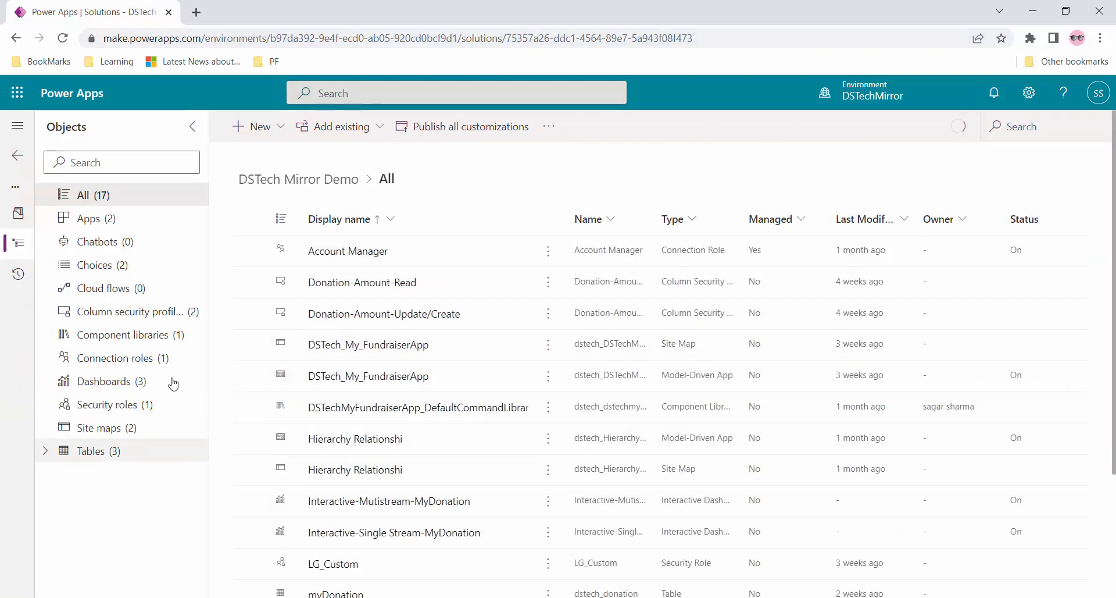
click(259, 126)
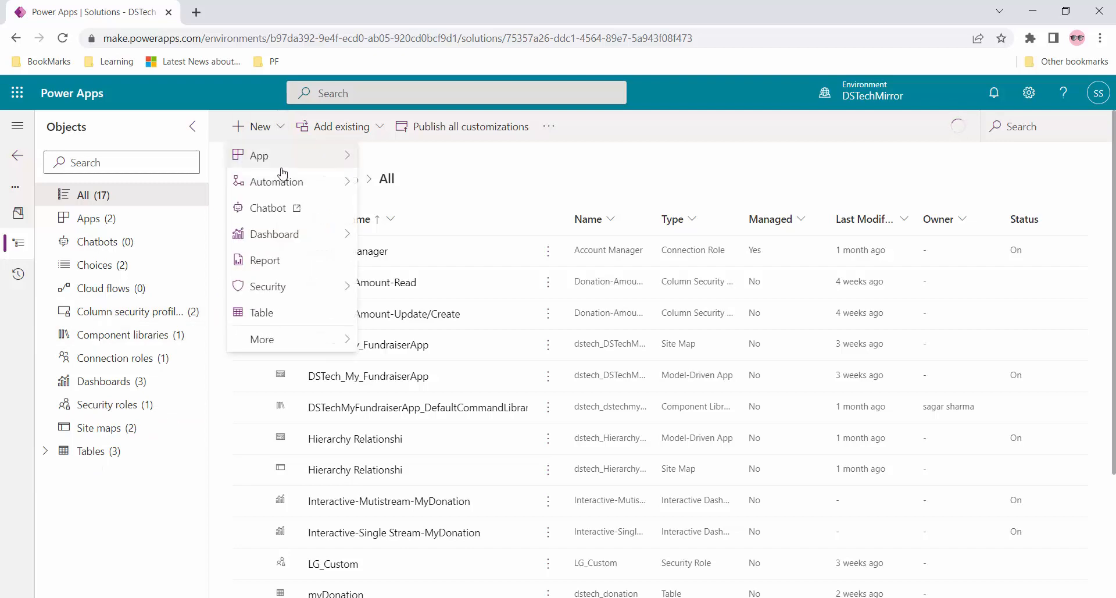
click(290, 313)
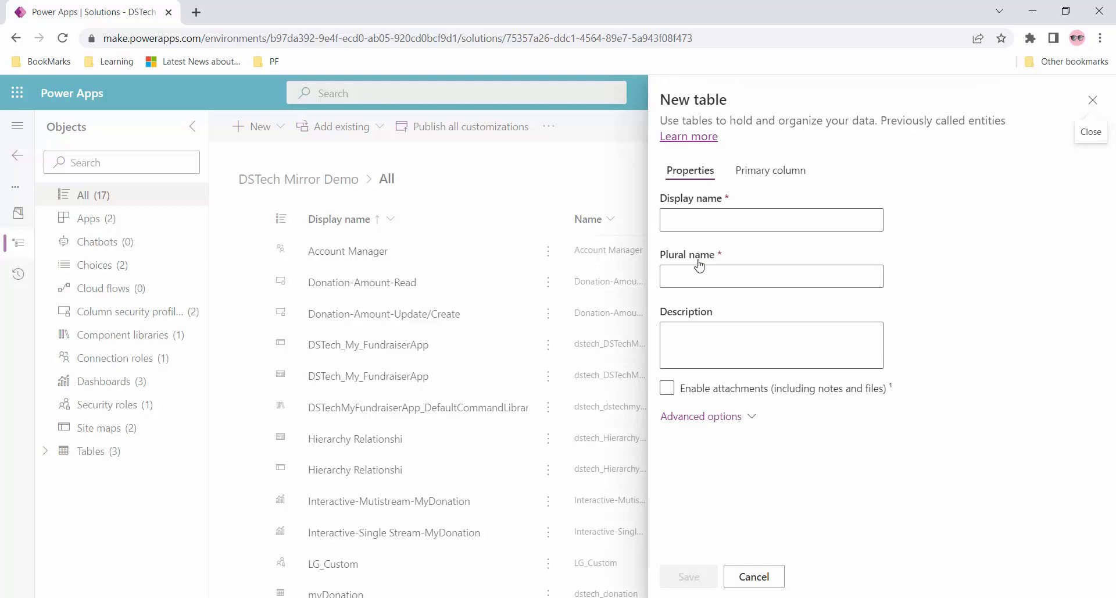
click(703, 225)
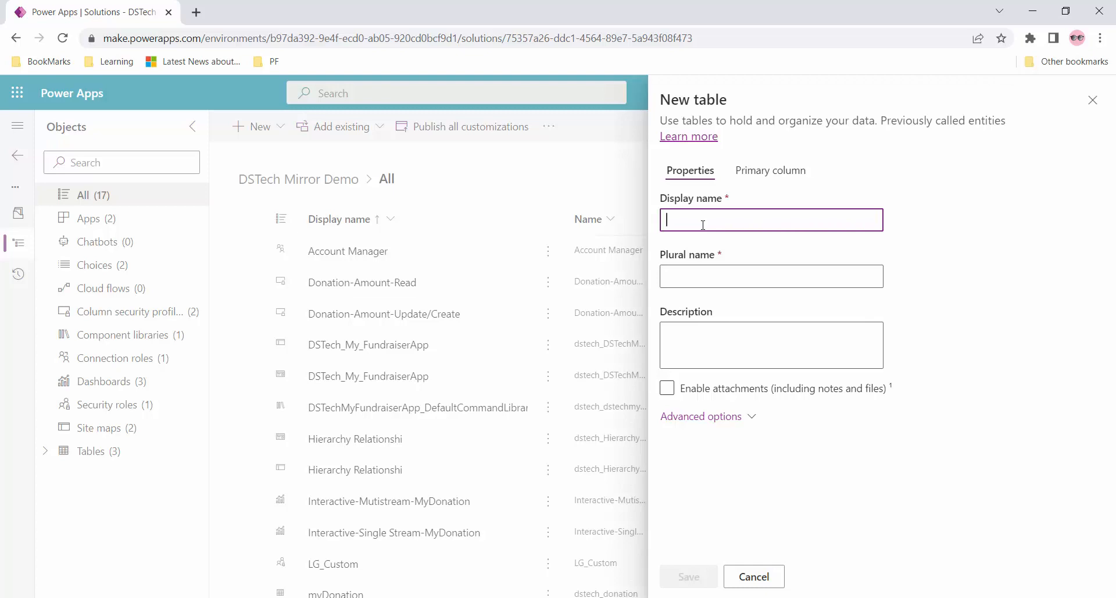
text(Upgrade)
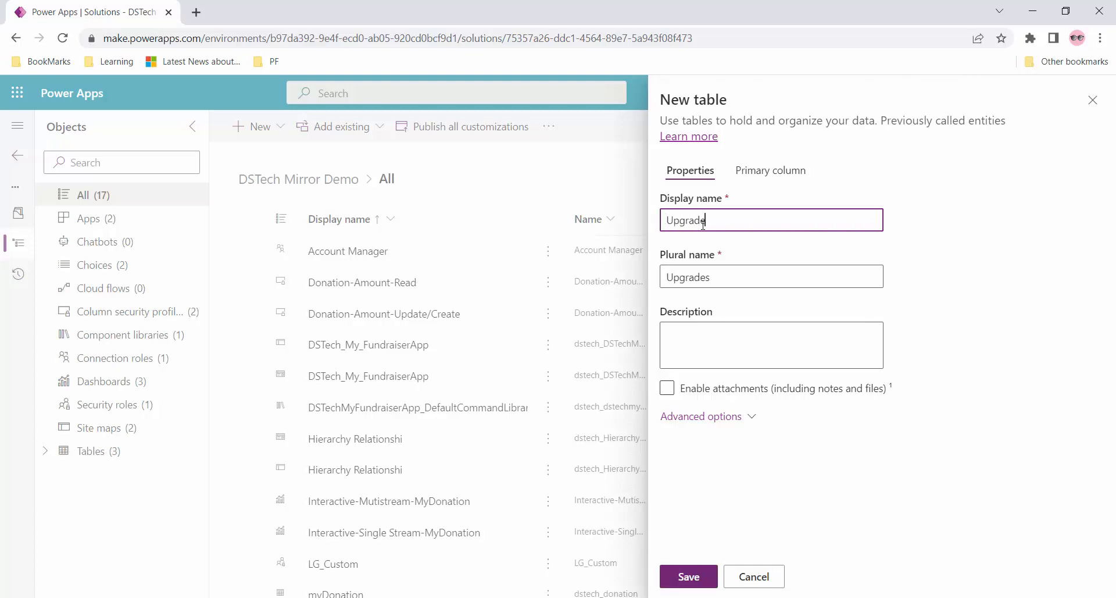
text( & Update)
click(689, 581)
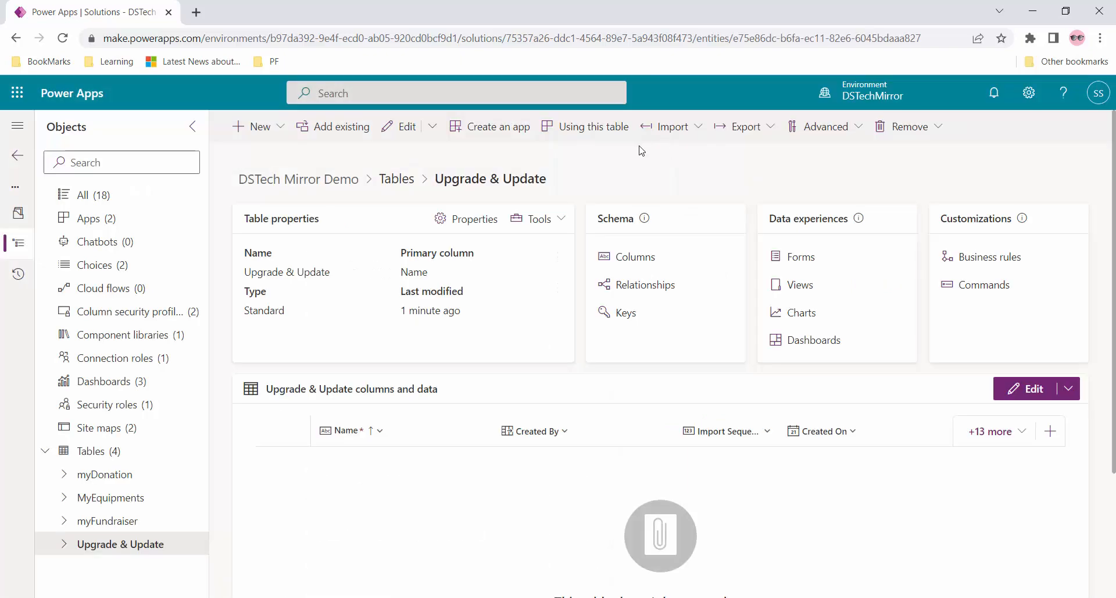
click(278, 128)
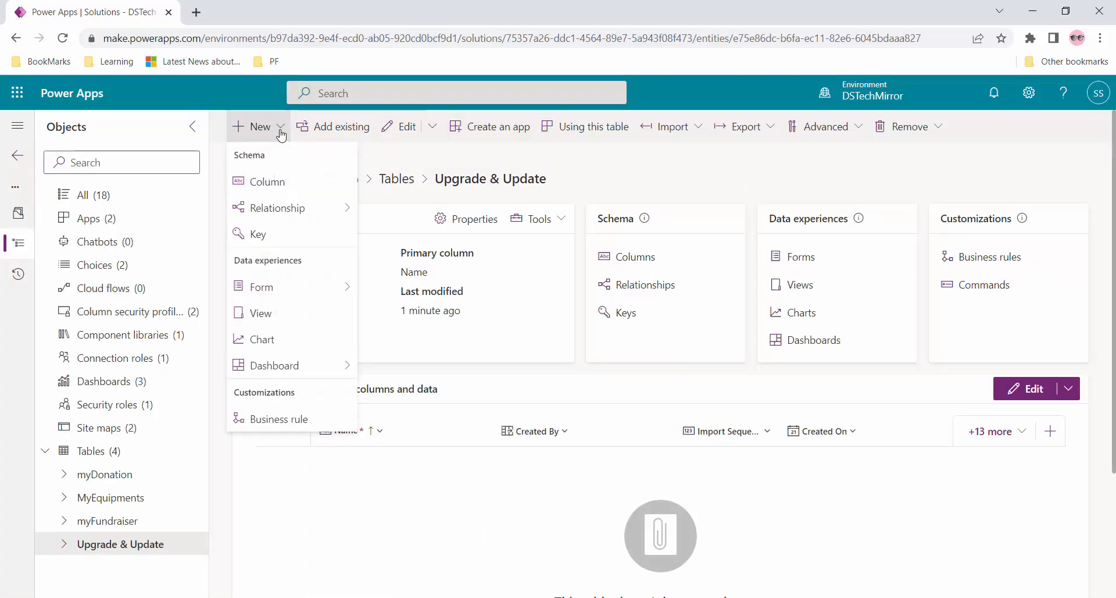
- Add a text column named Col1 to the Upgrade & Update table
click(286, 186)
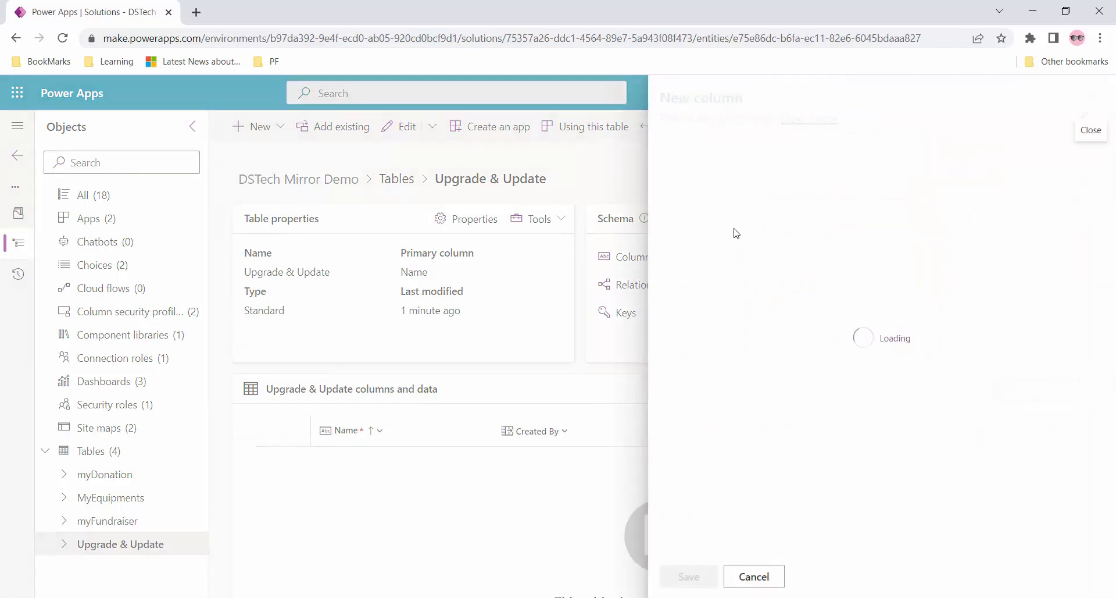
click(699, 174)
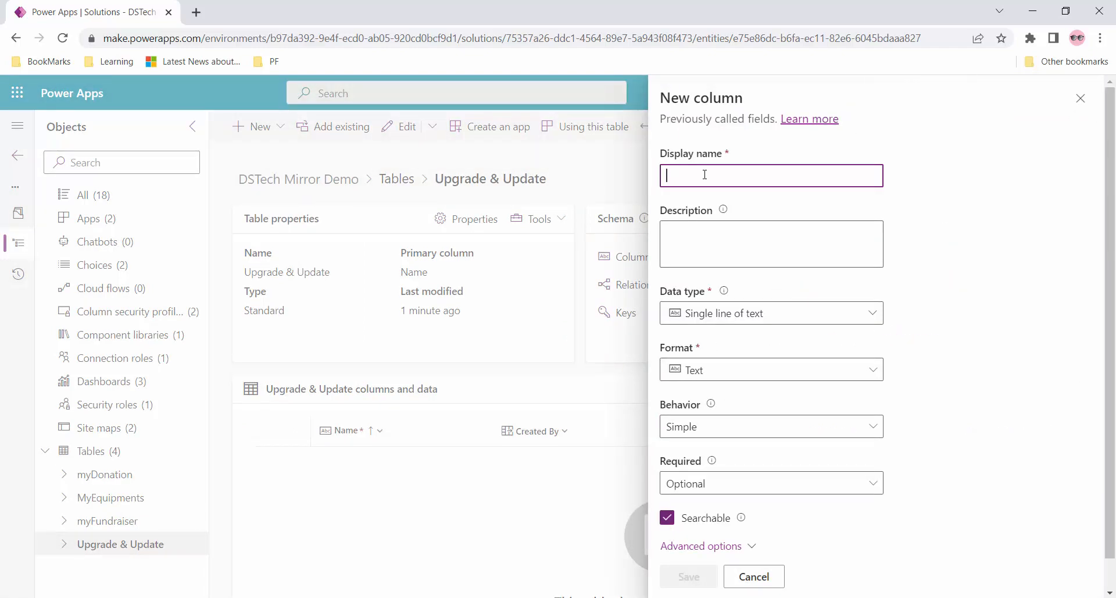
text(Col1)
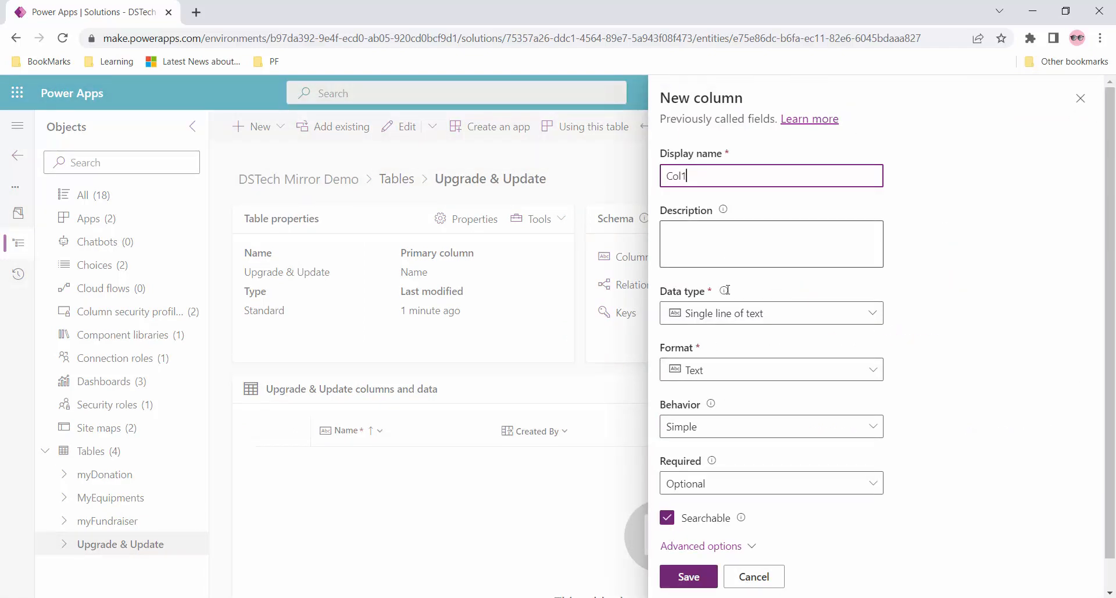
click(700, 581)
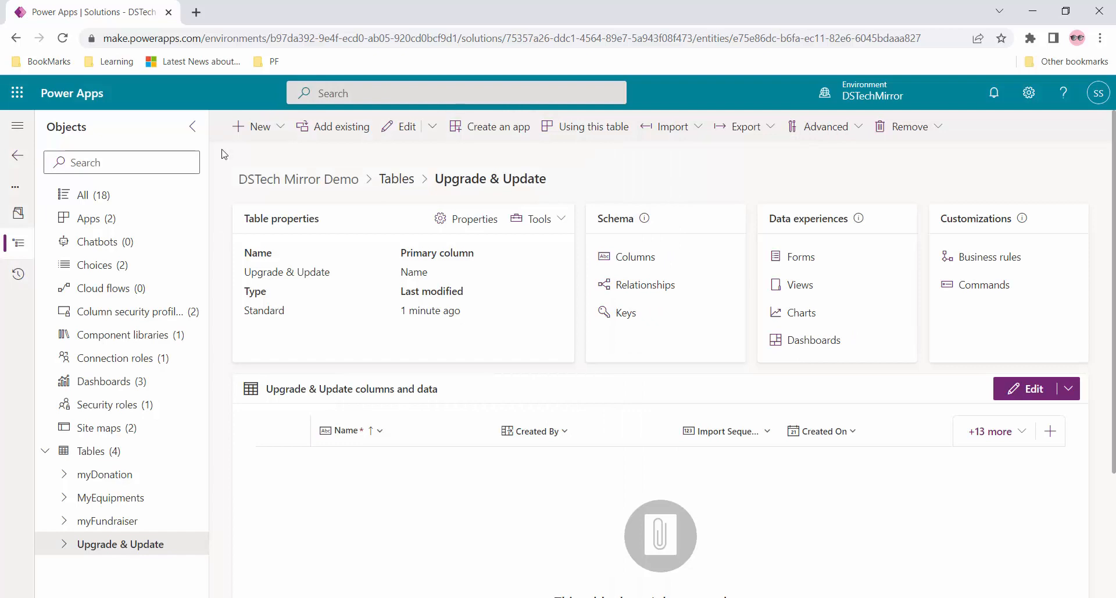
- Add a second text column, abandon a third, and review the table's columns
click(261, 128)
click(277, 184)
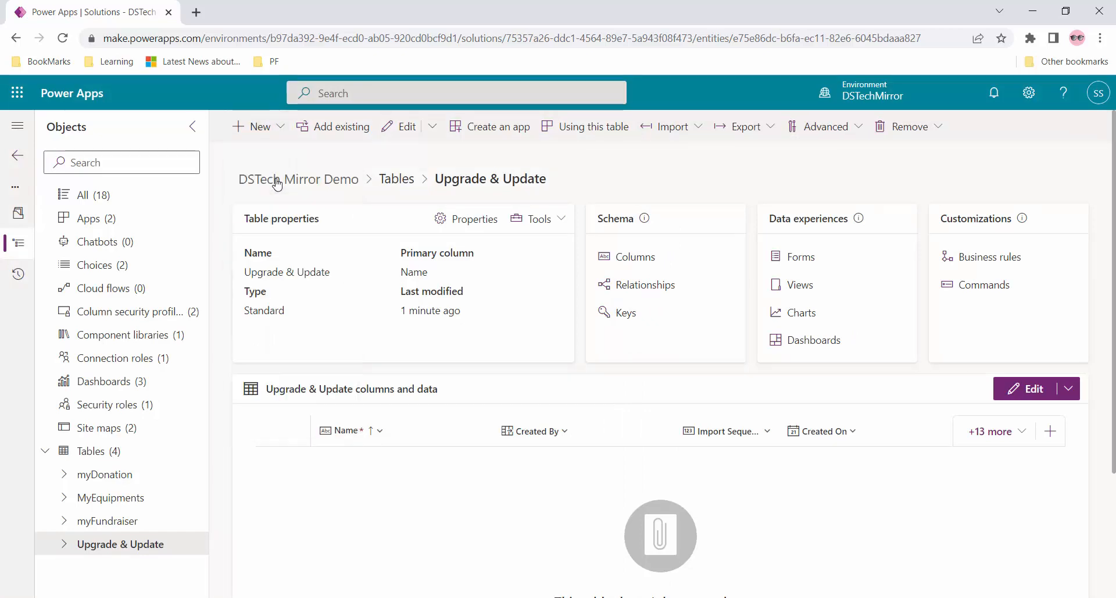
click(718, 178)
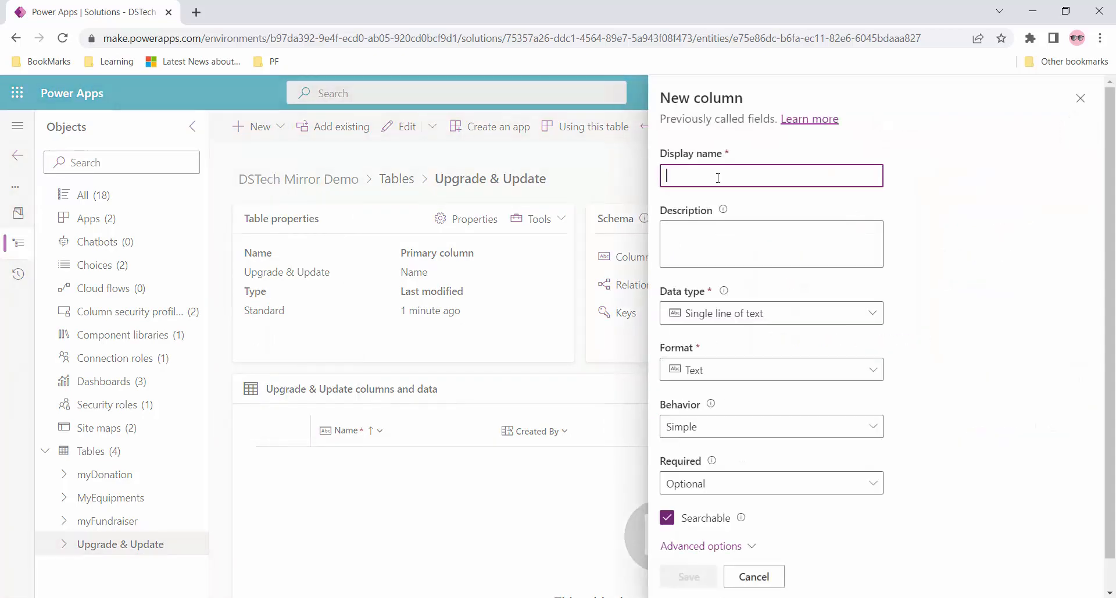
text(Col2)
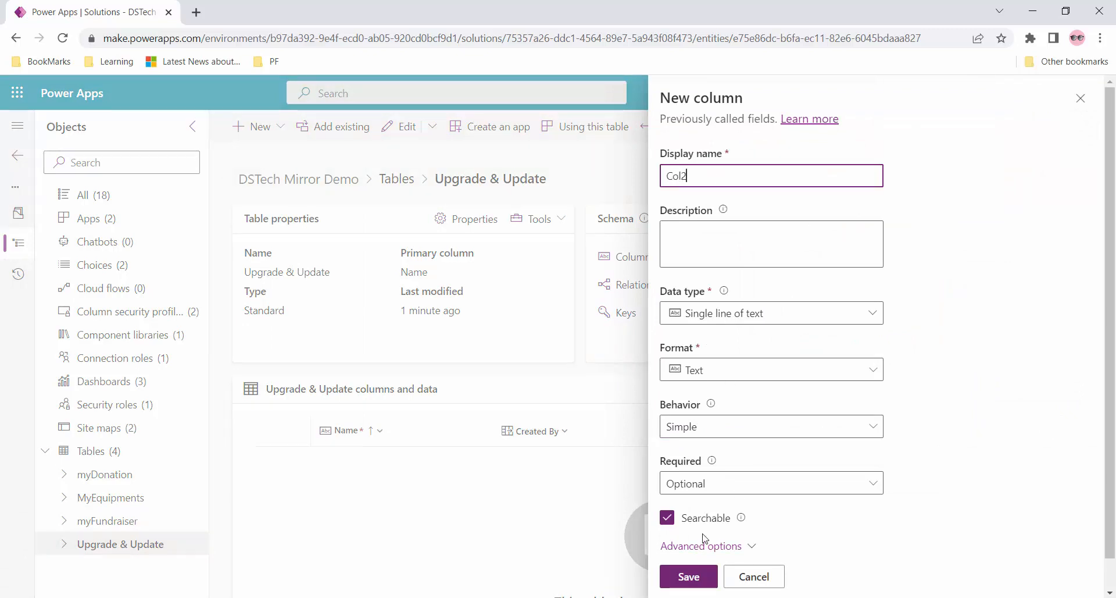
click(689, 576)
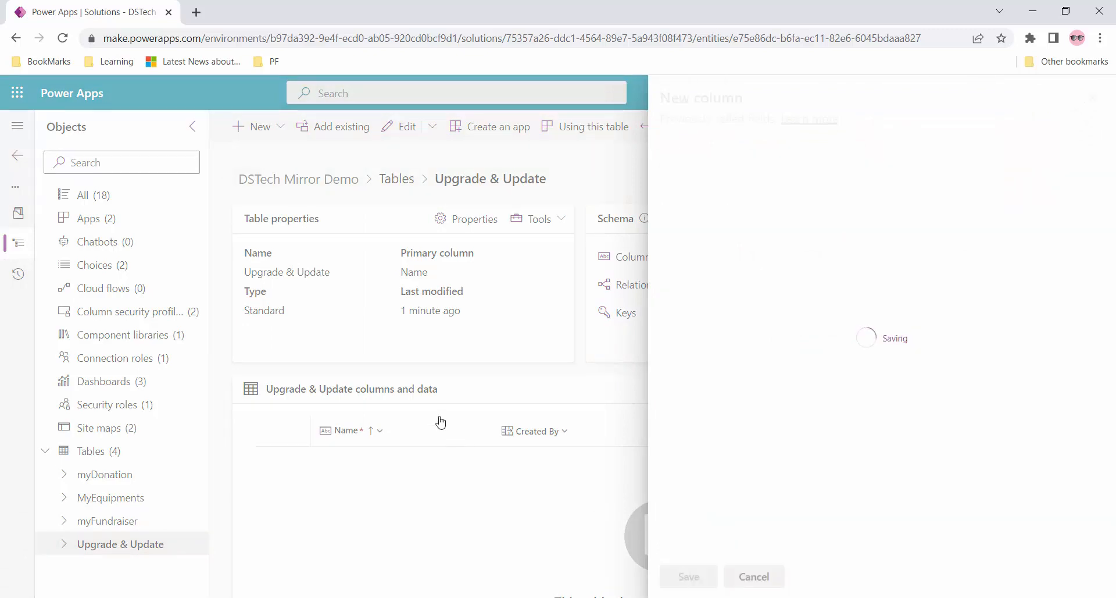
click(261, 128)
click(288, 185)
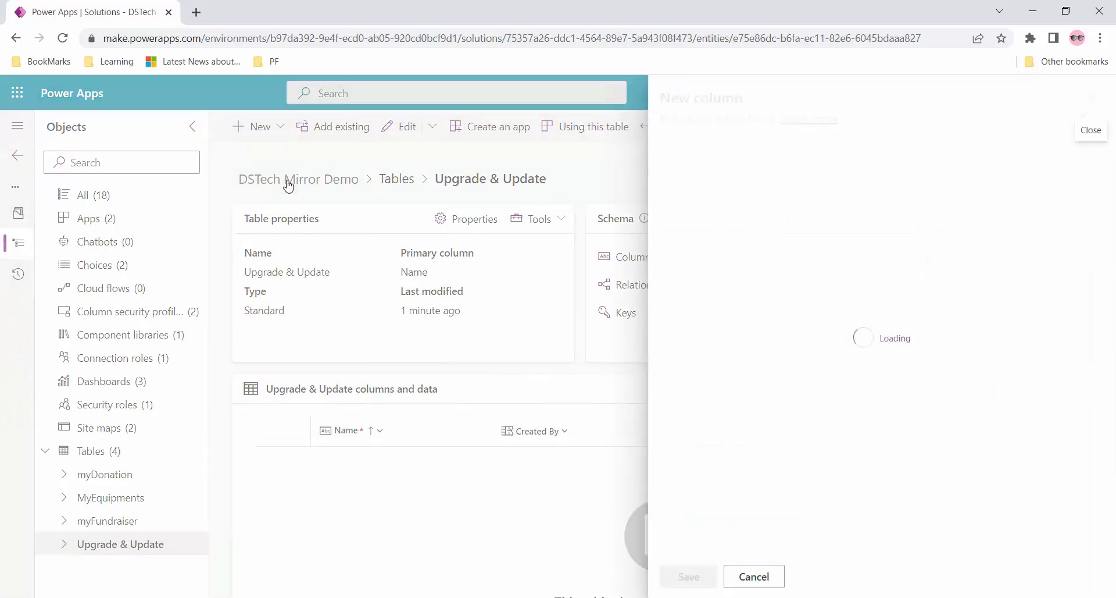
click(754, 577)
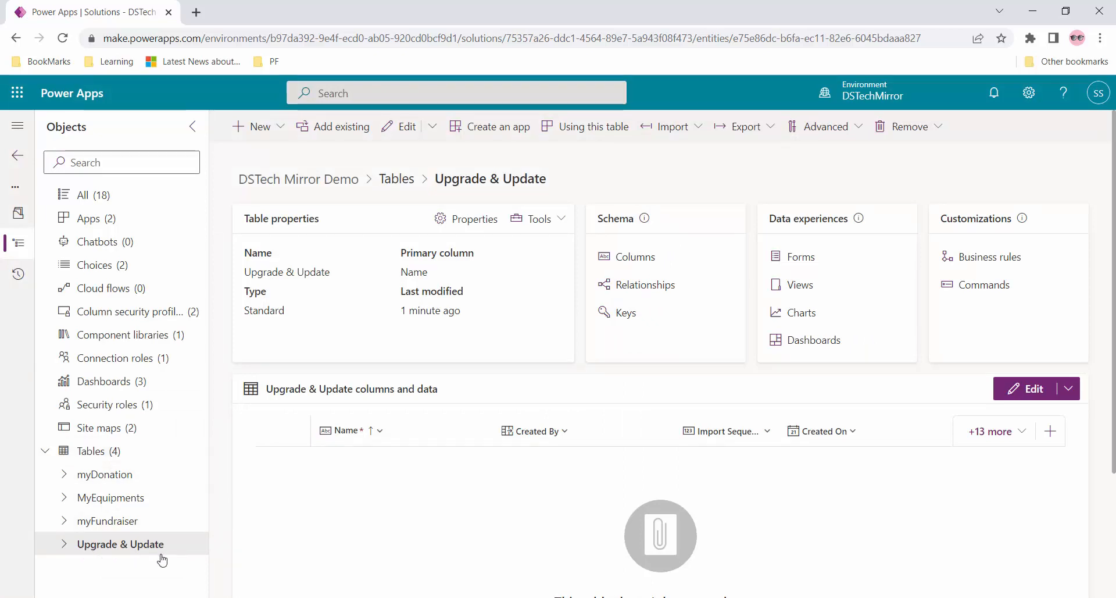
click(67, 545)
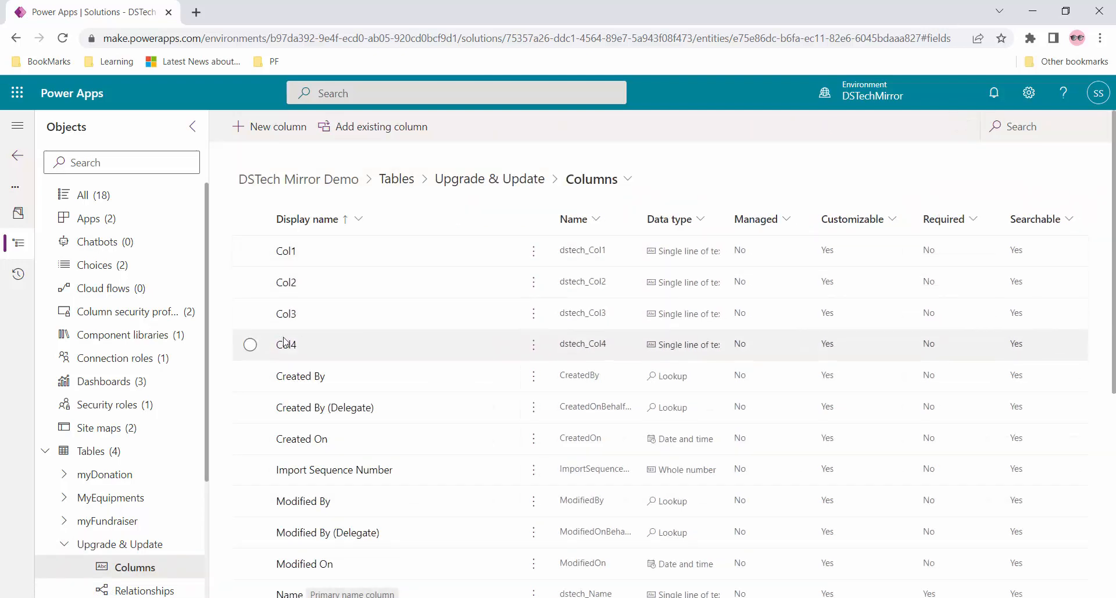
click(19, 162)
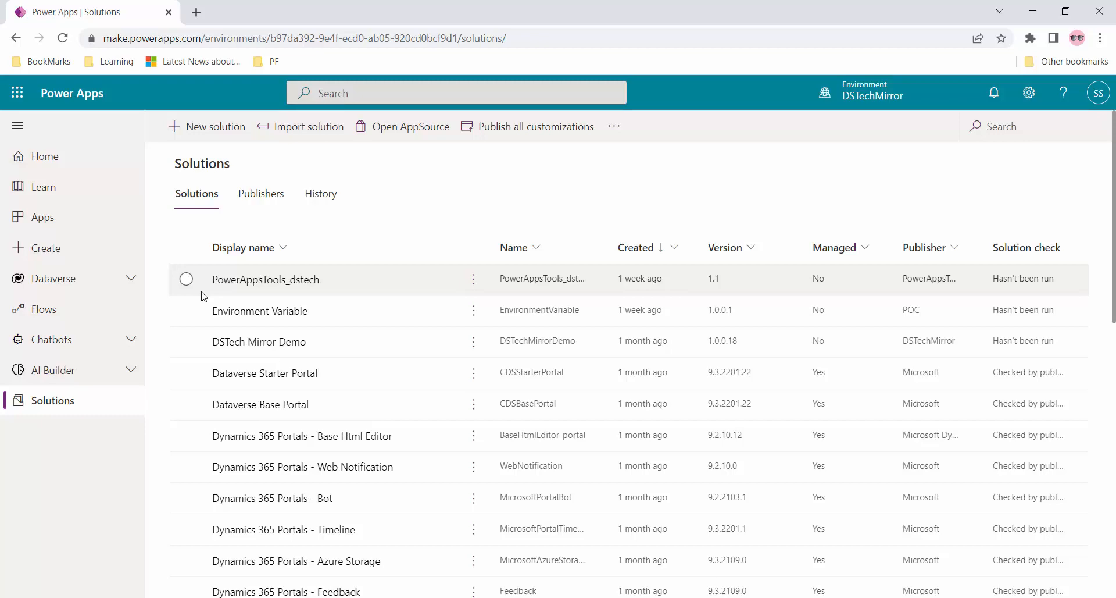
- Publish customizations and export DSTech Mirror Demo as a Managed package numbered 1.0.0.19
click(186, 342)
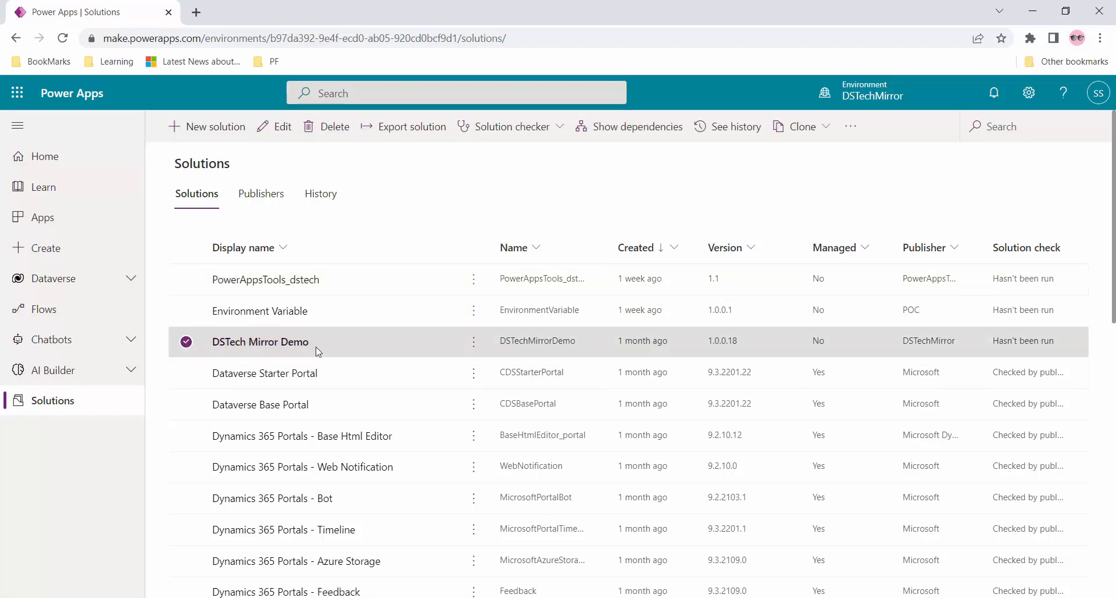
click(410, 129)
click(945, 208)
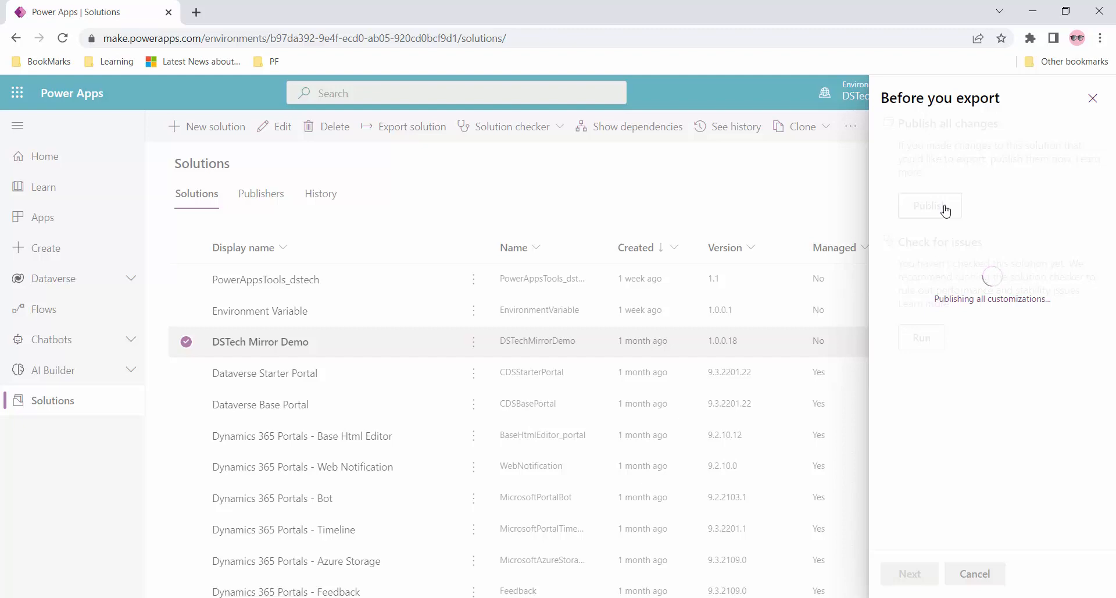
click(916, 577)
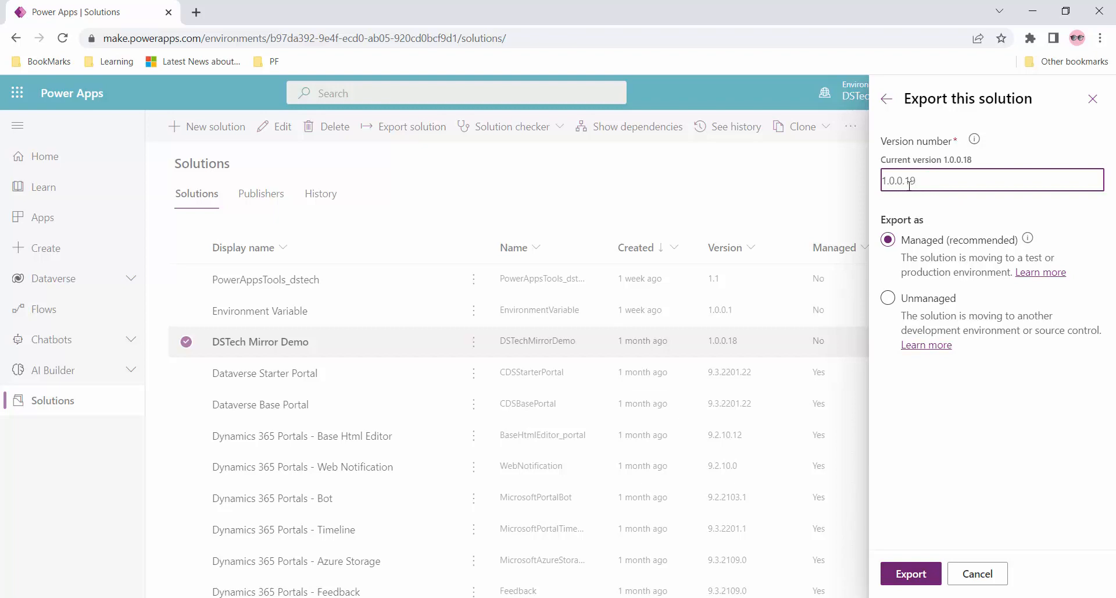
click(917, 576)
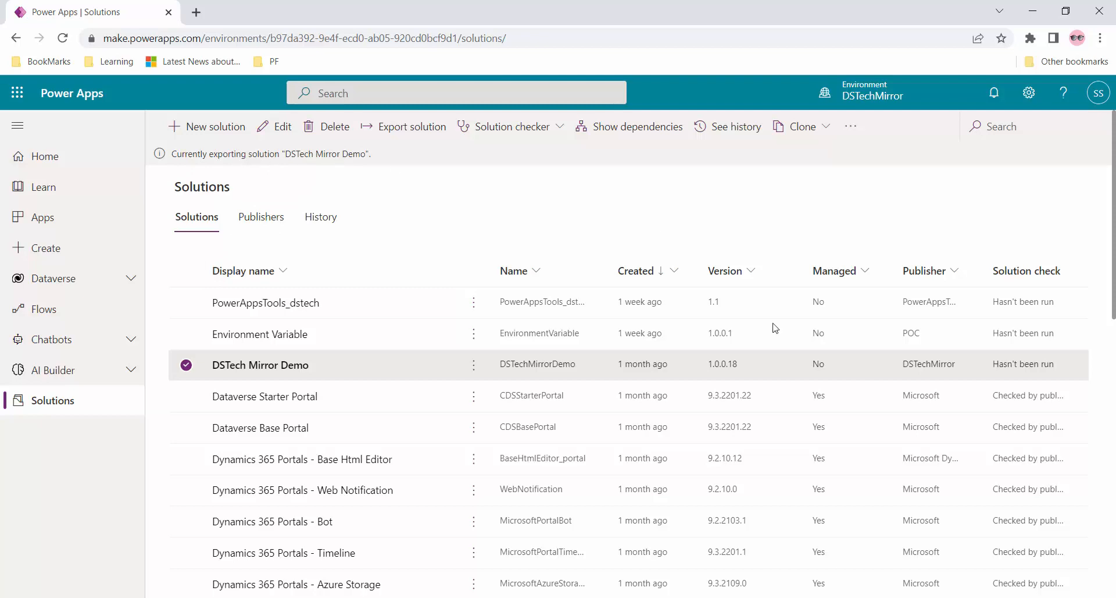
- Download the exported 1.0.0.19 package, then start and cancel a first import attempt
click(1057, 156)
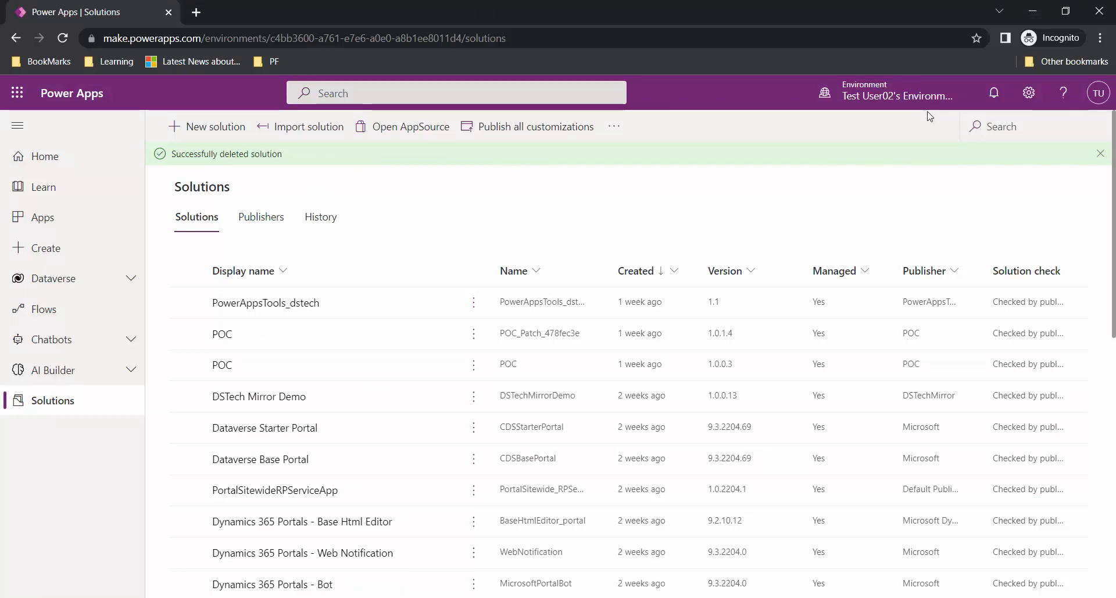
click(170, 404)
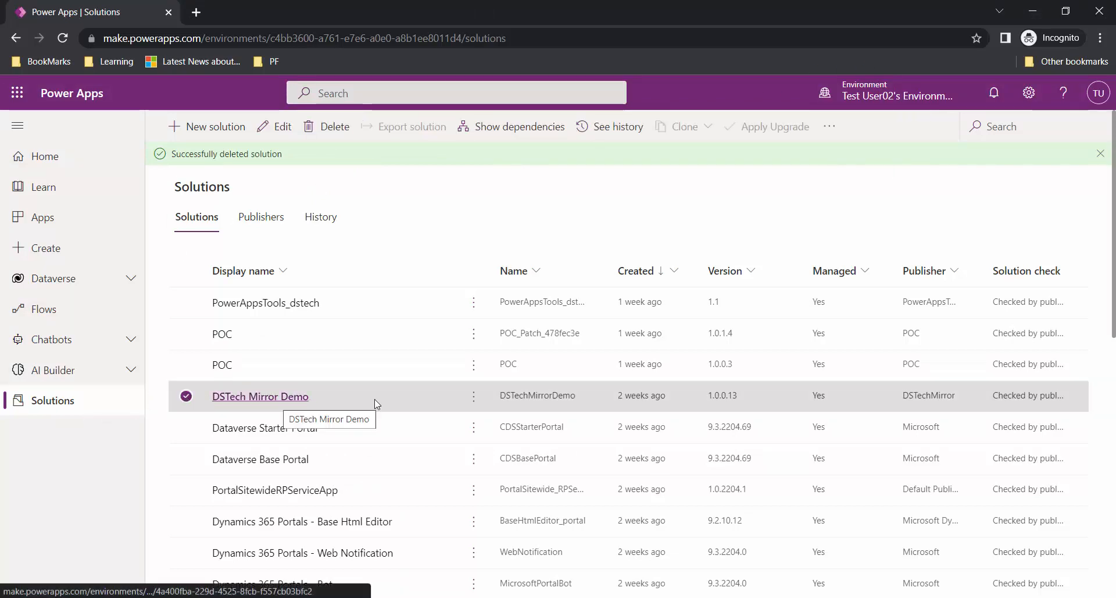
click(184, 400)
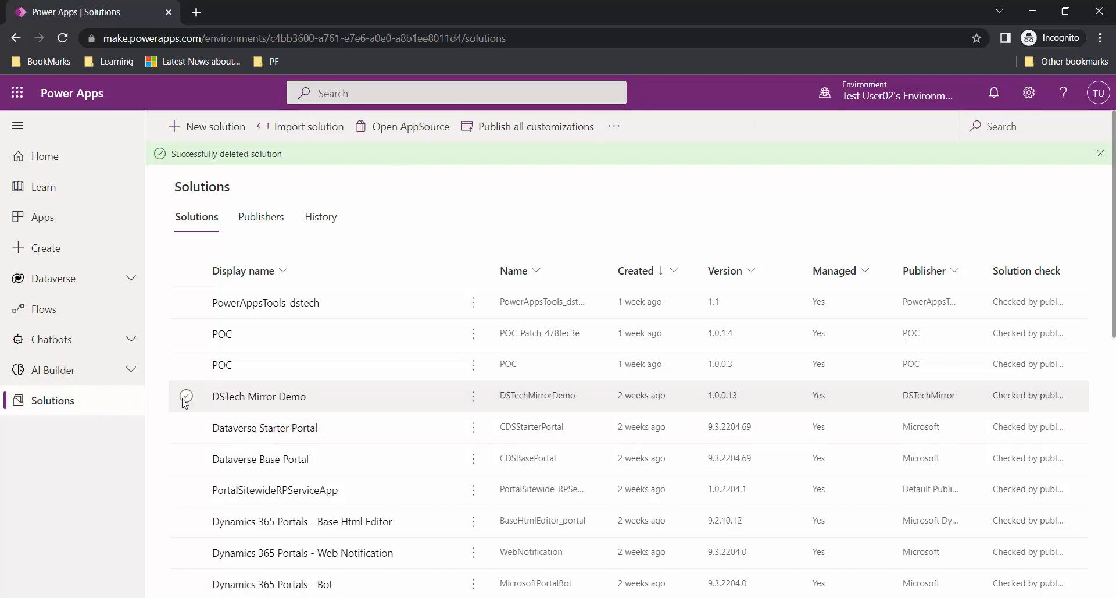
click(303, 138)
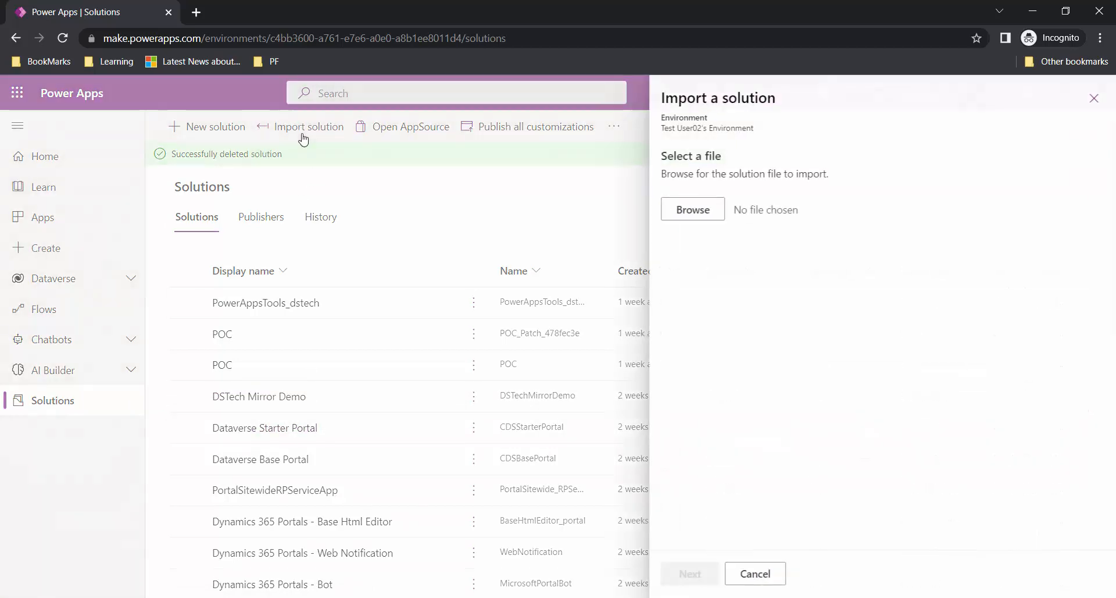
click(700, 213)
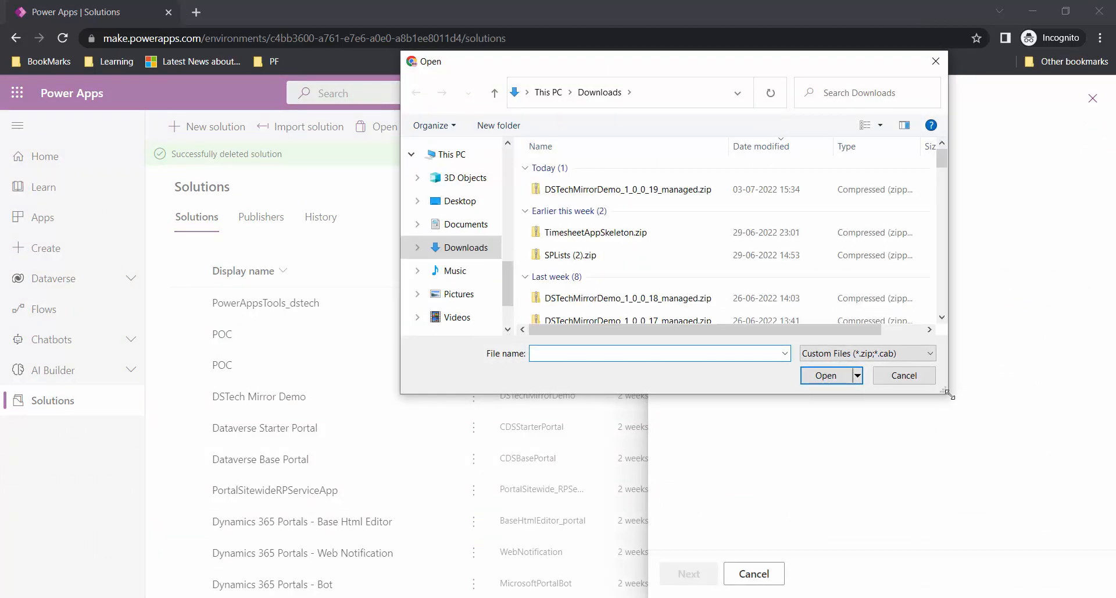
click(903, 376)
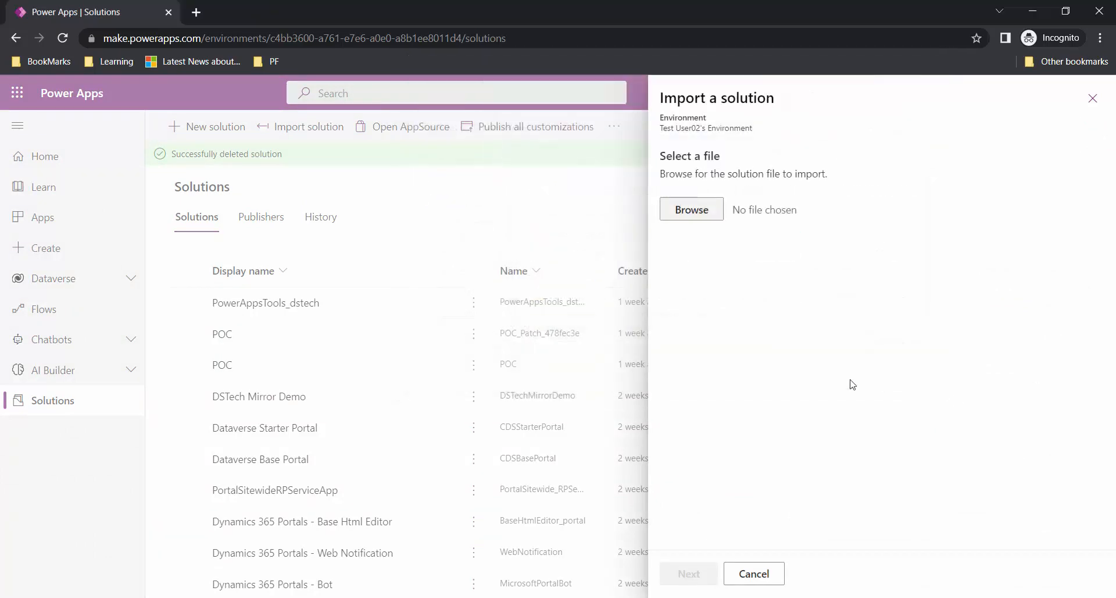
click(754, 573)
click(571, 361)
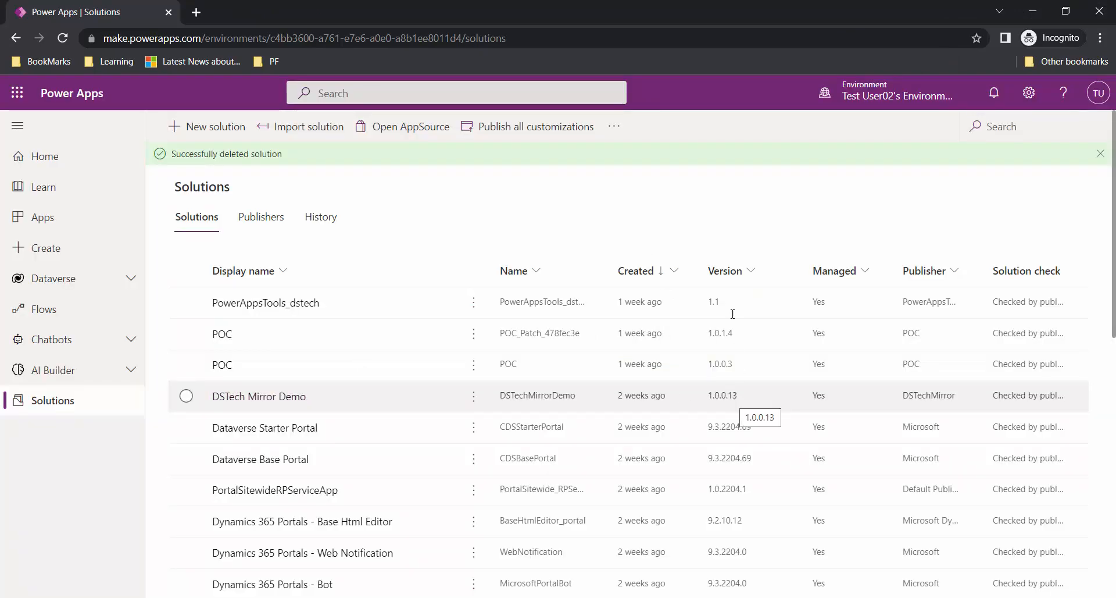
- Import DSTechMirrorDemo_1_0_0_19_managed.zip into the test environment using the Upgrade option
click(309, 127)
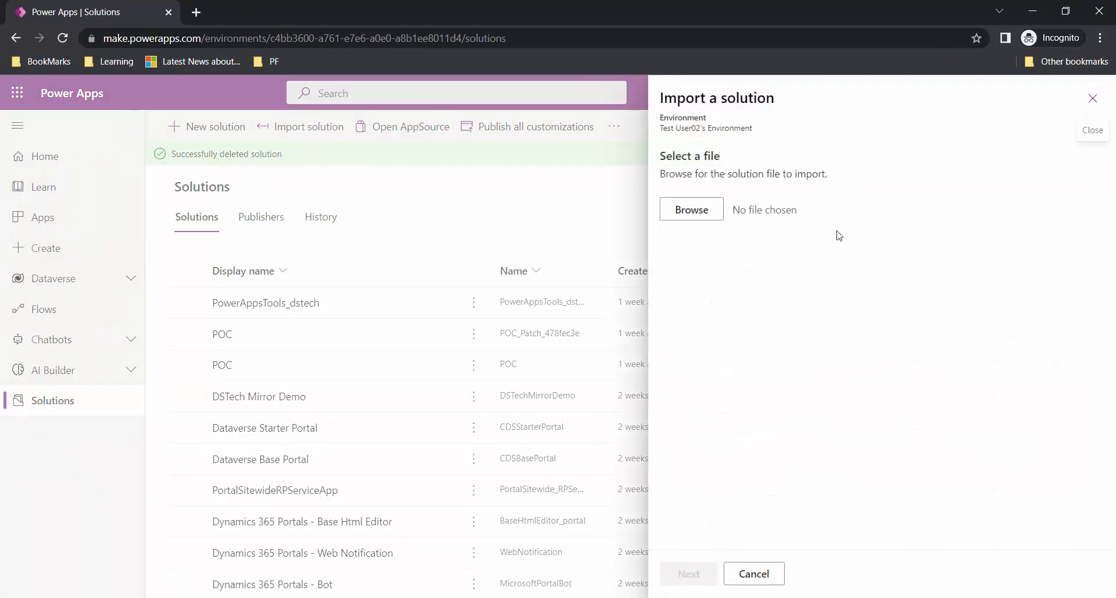
click(692, 211)
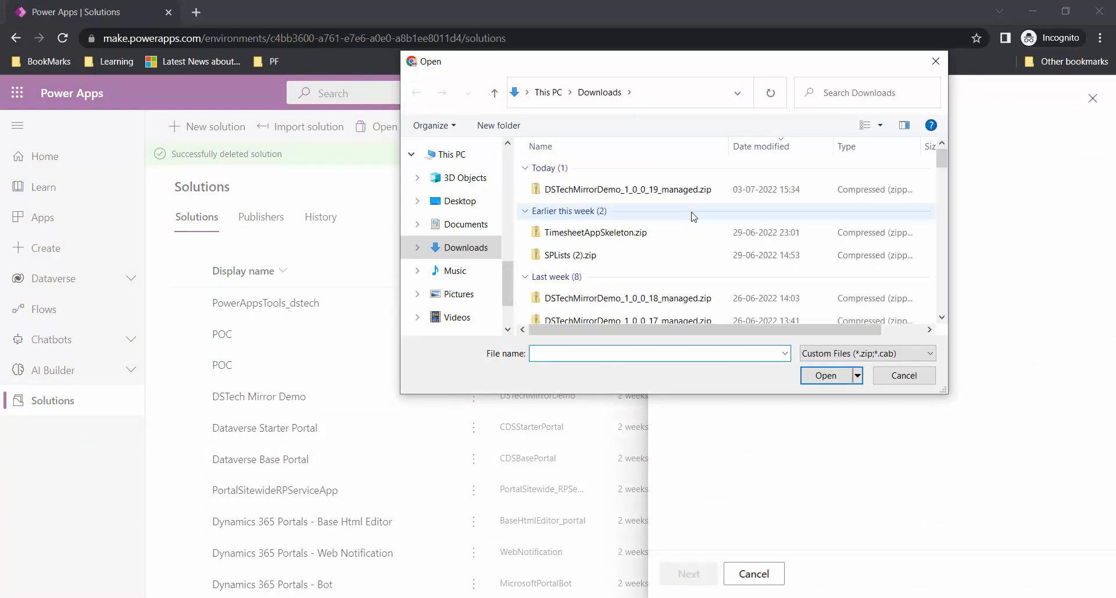
click(679, 196)
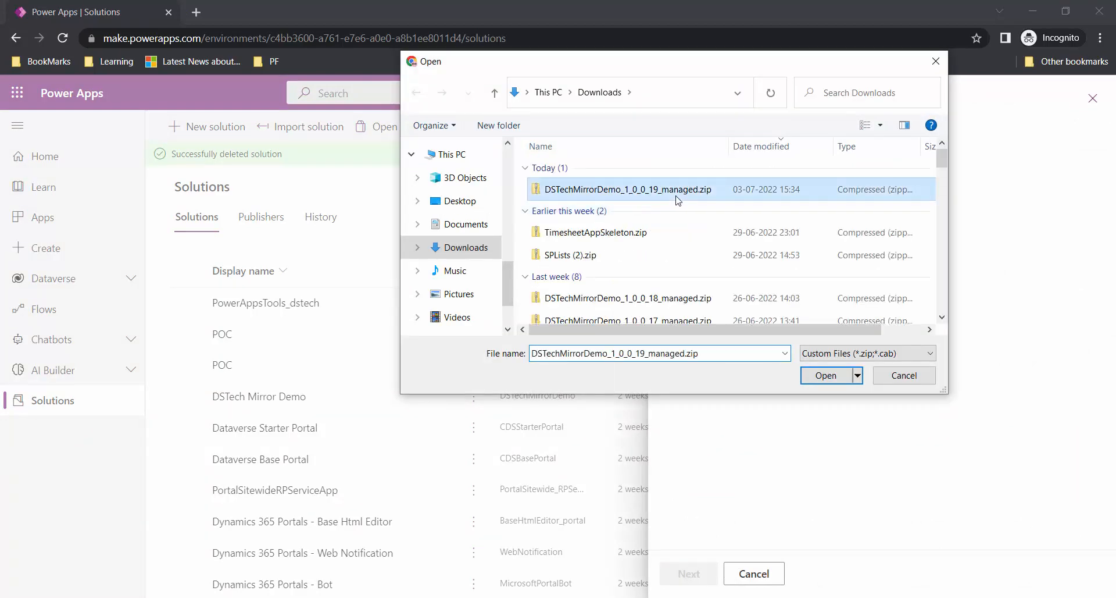
click(826, 375)
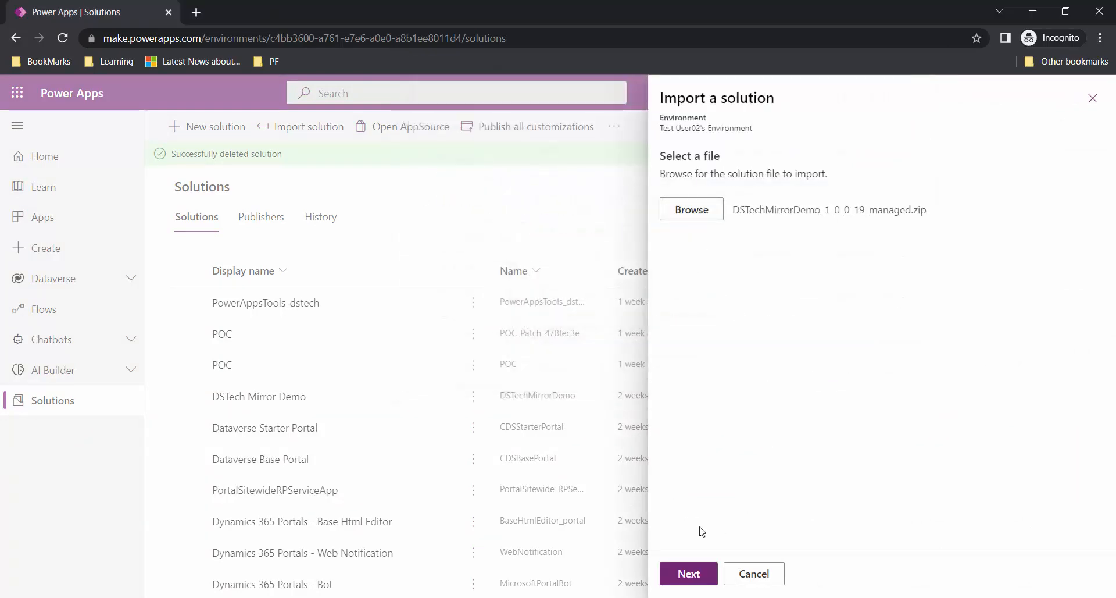
click(692, 573)
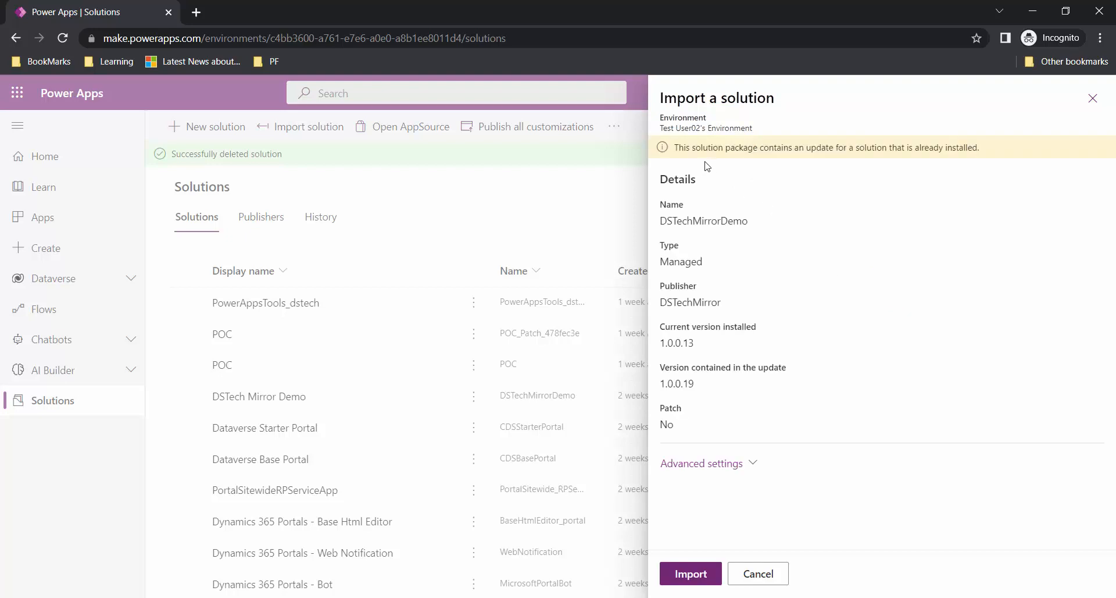
click(741, 464)
scroll(853, 377, down, 3)
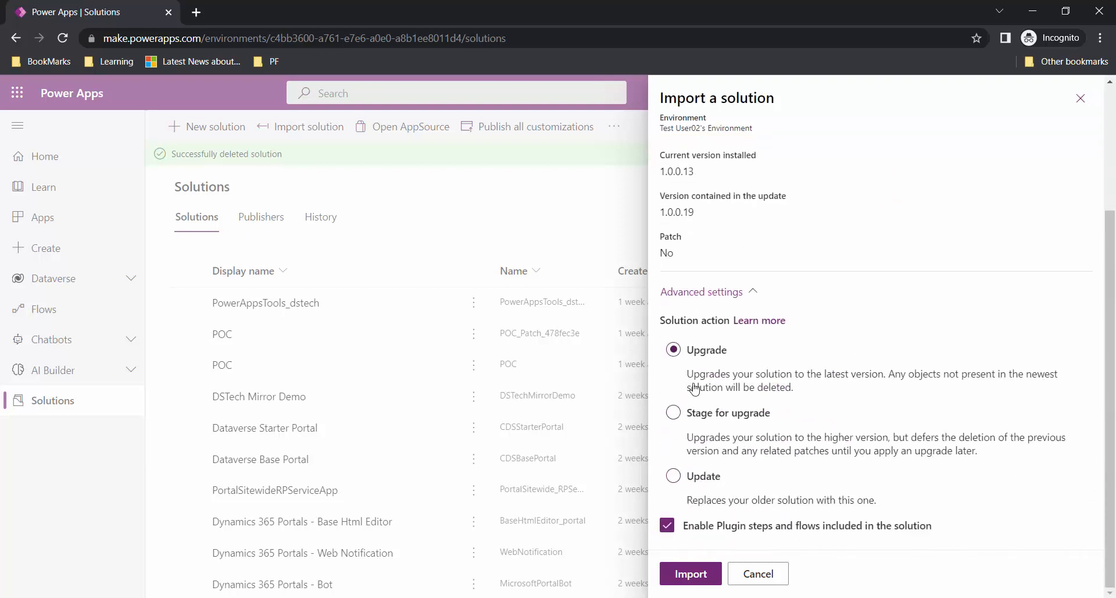
key(alt+Tab)
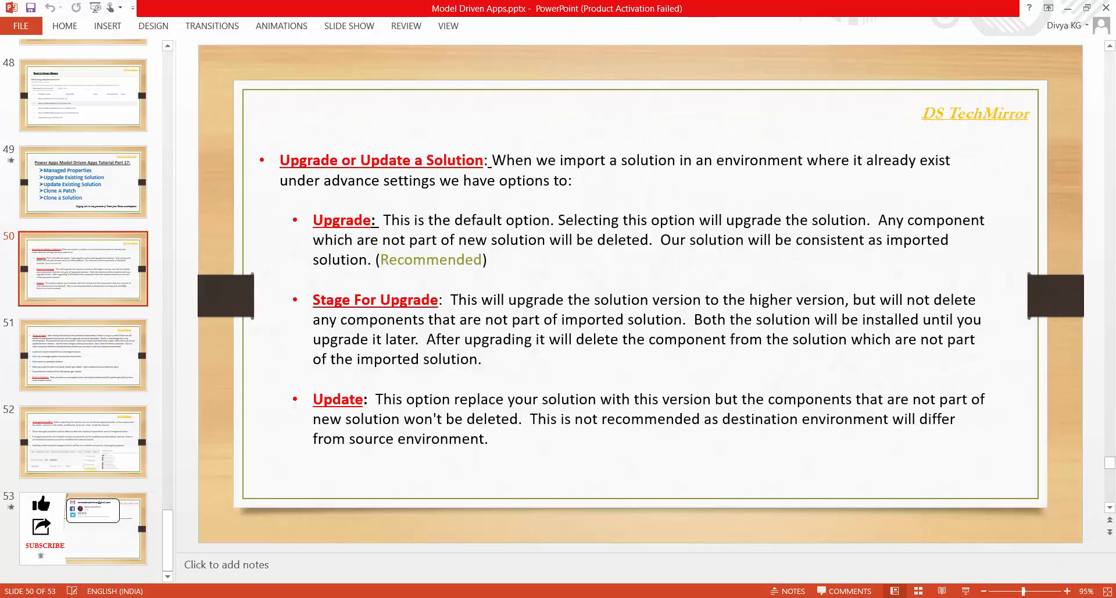
key(alt+Tab)
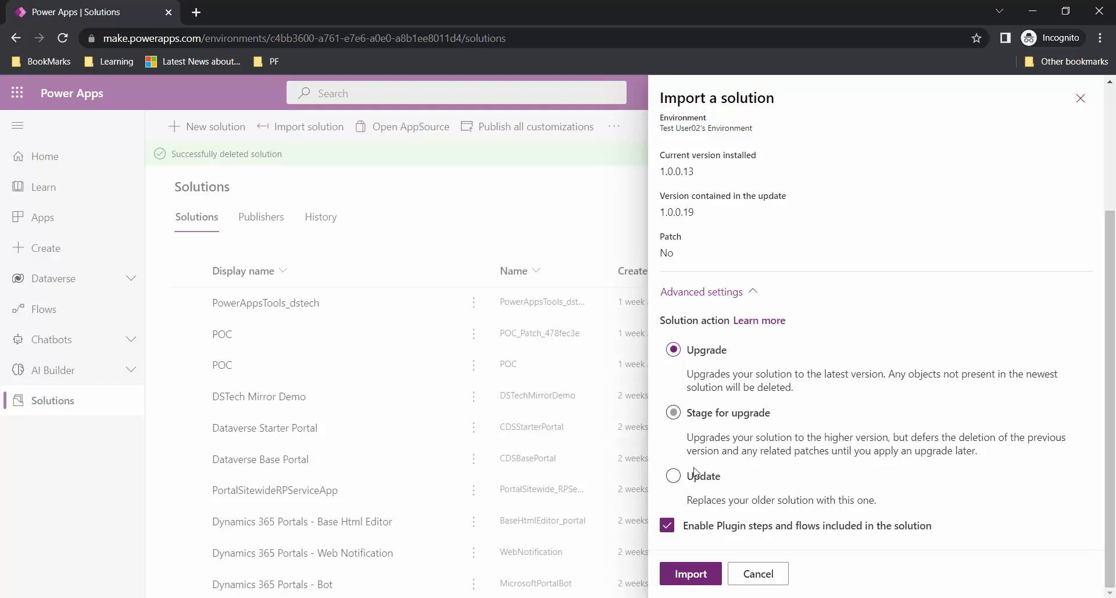
click(692, 576)
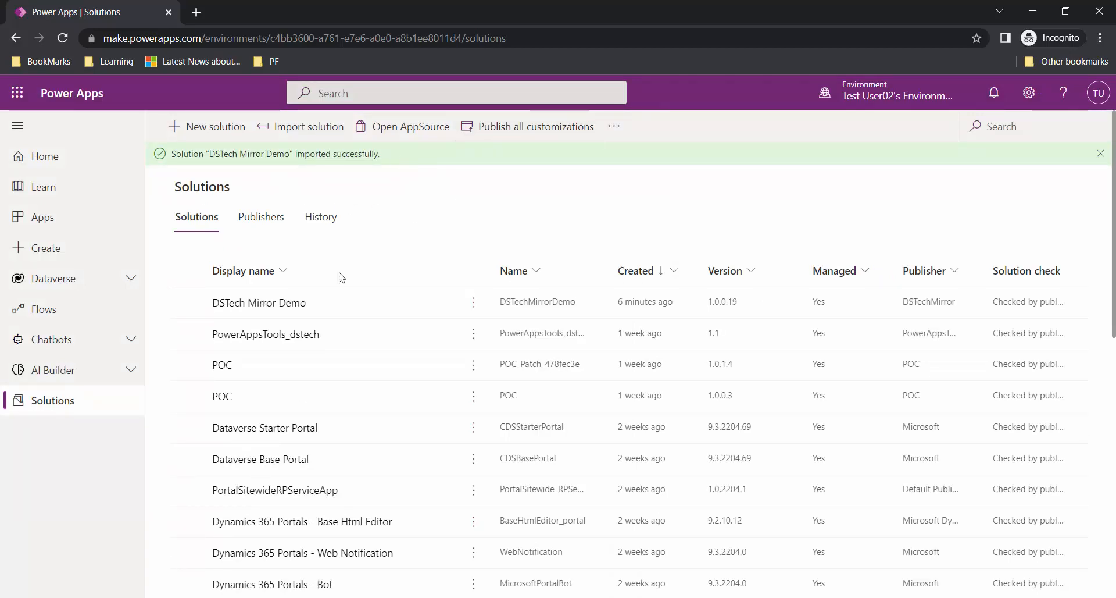
- Open the upgraded DSTech Mirror Demo and view the Upgrade & Update table's columns
click(186, 302)
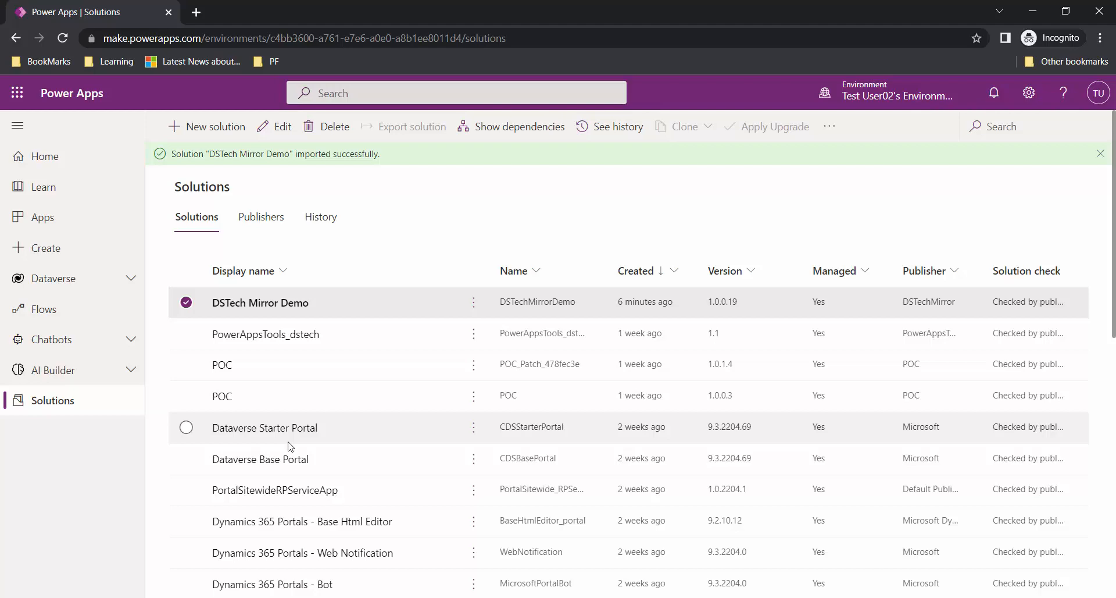
click(266, 309)
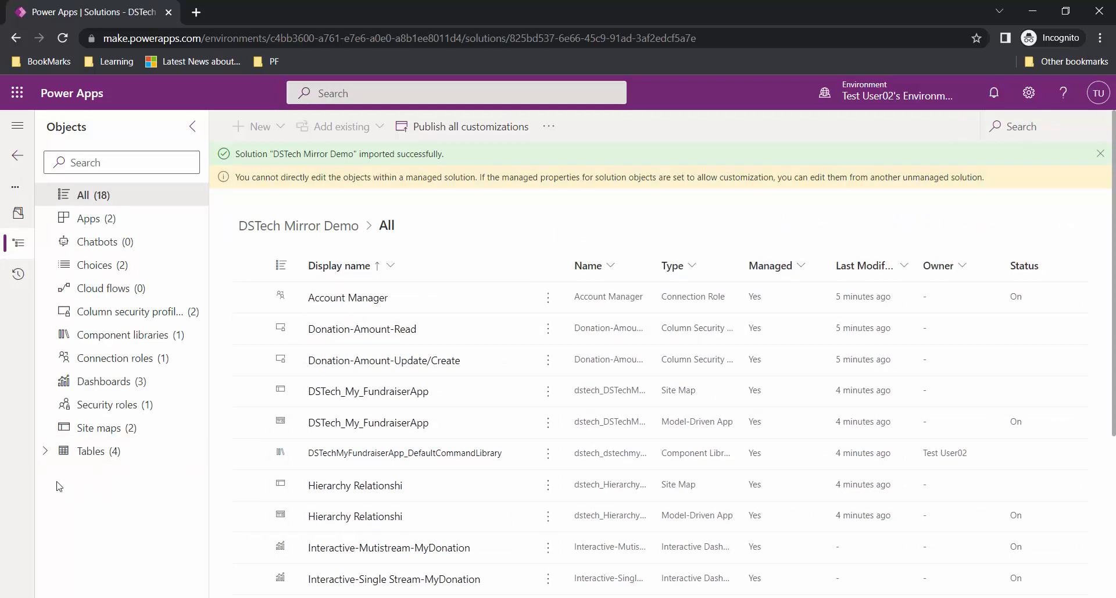
click(171, 456)
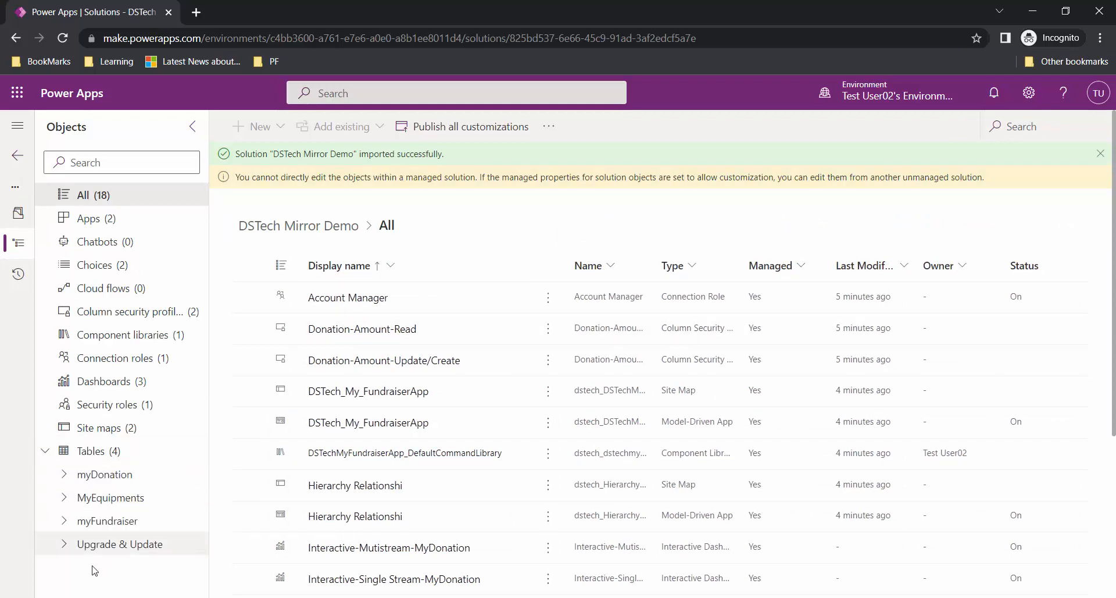
click(136, 547)
scroll(145, 500, down, 3)
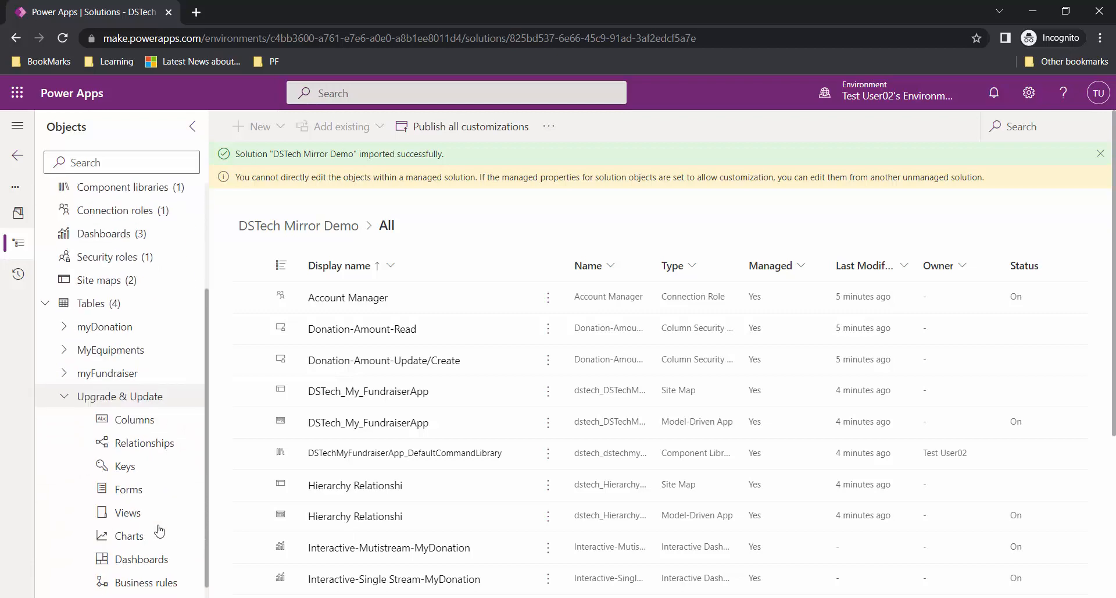
click(143, 406)
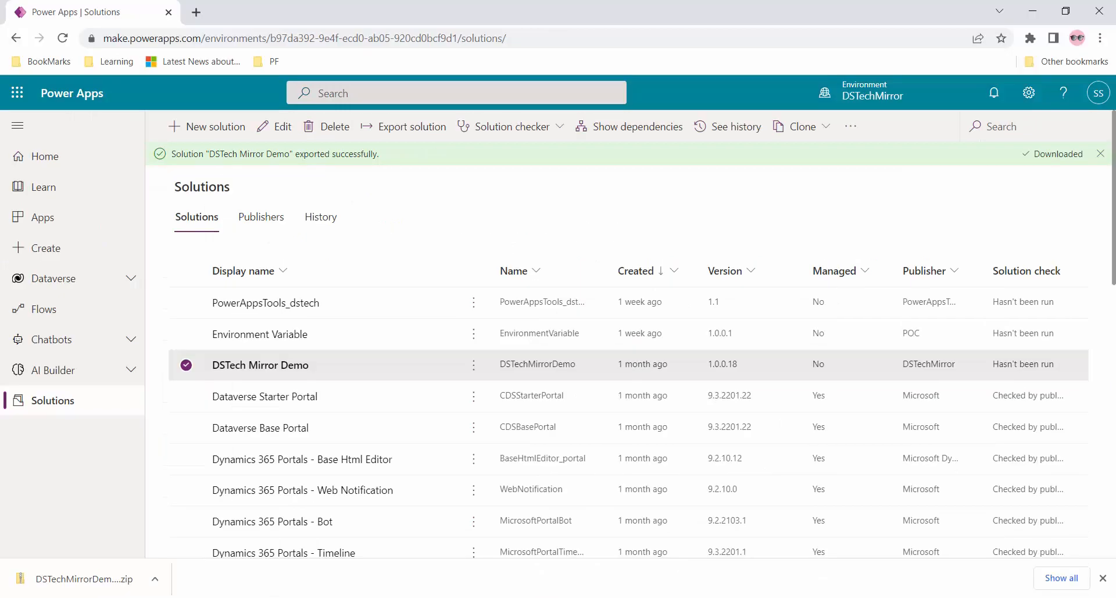
- Open the Upgrade & Update table's columns in the unmanaged DSTech Mirror Demo
click(254, 367)
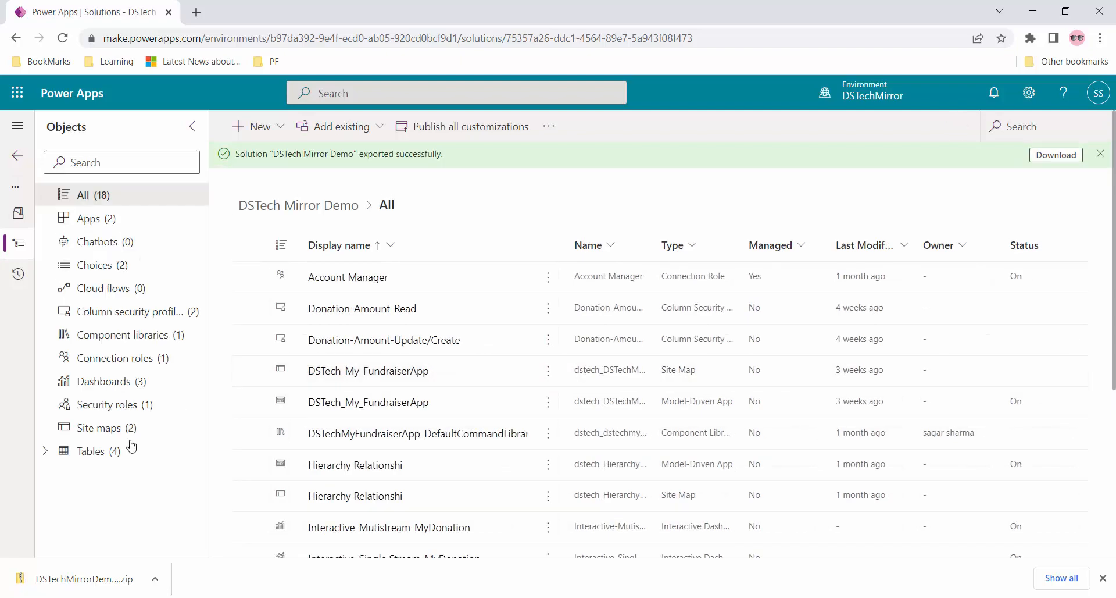
click(46, 451)
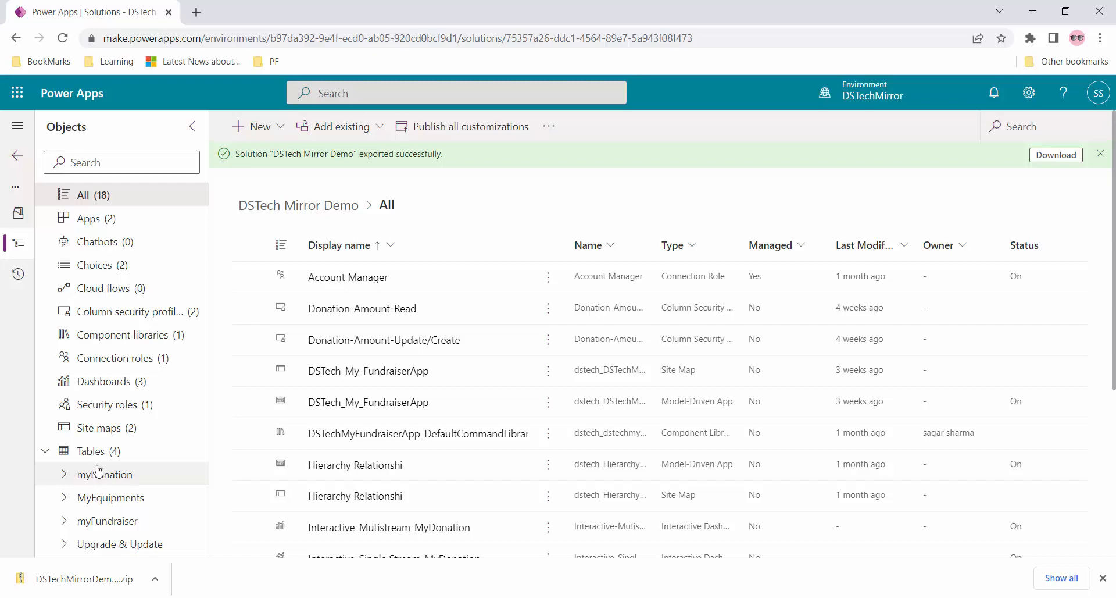
click(65, 548)
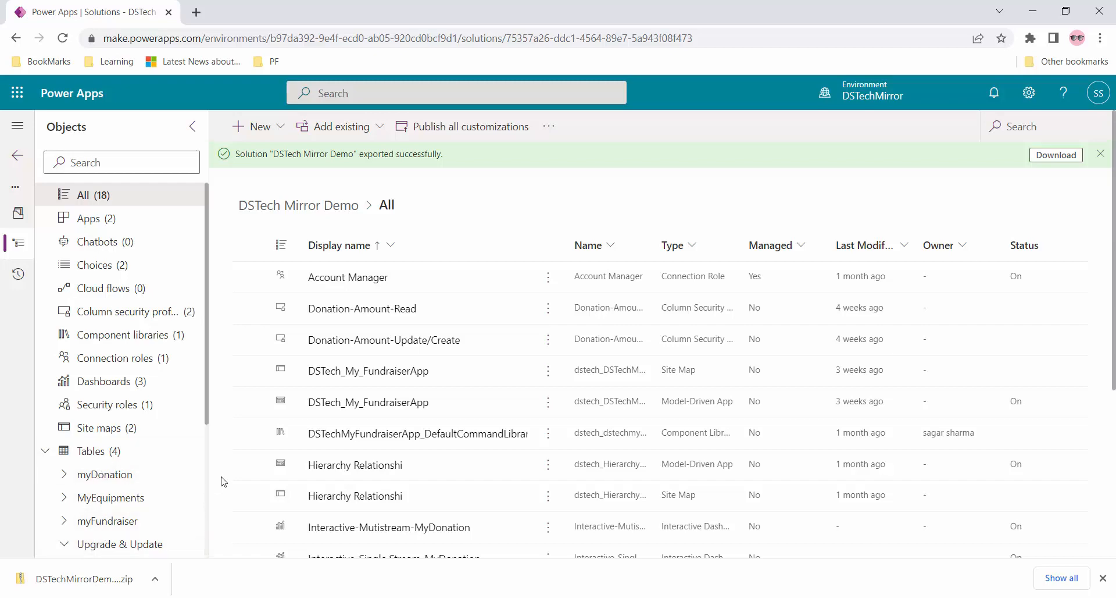
scroll(347, 416, down, 2)
scroll(96, 544, down, 3)
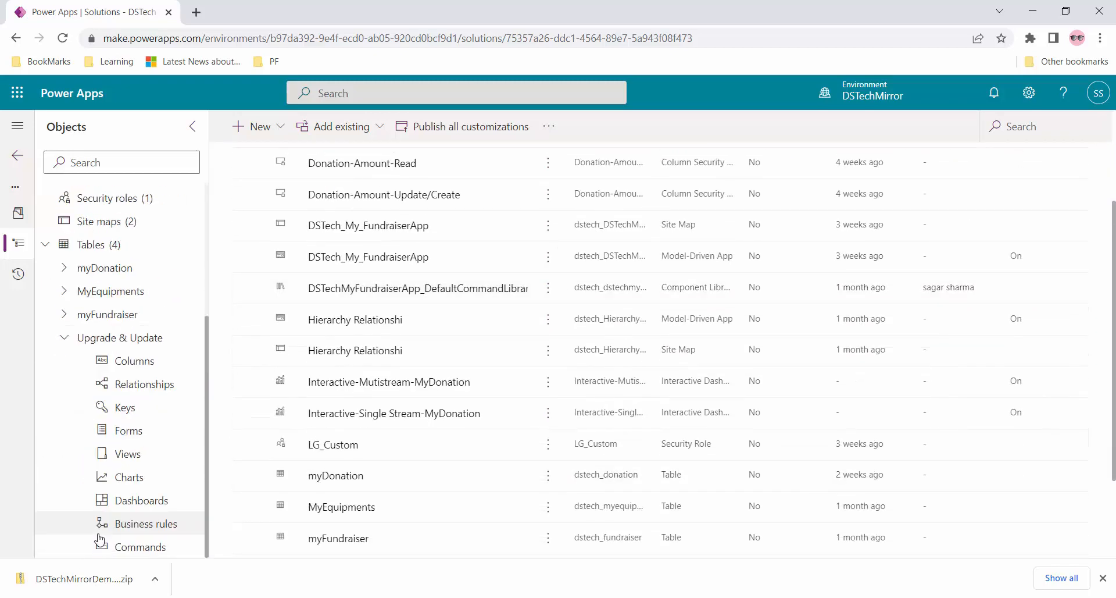
click(148, 363)
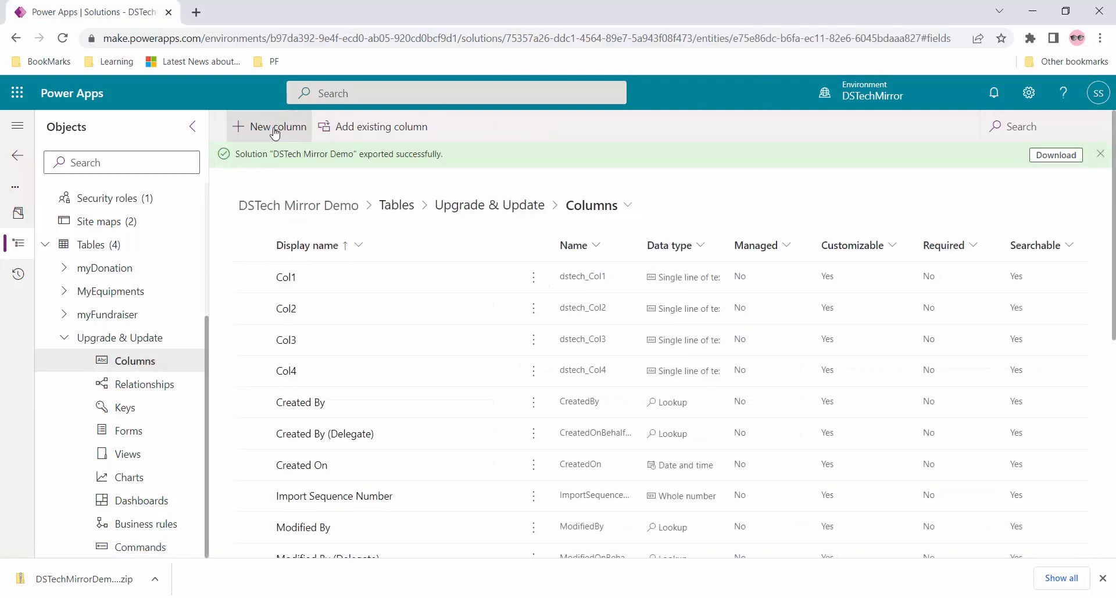
- Add a new column named Col5 to the table
click(266, 126)
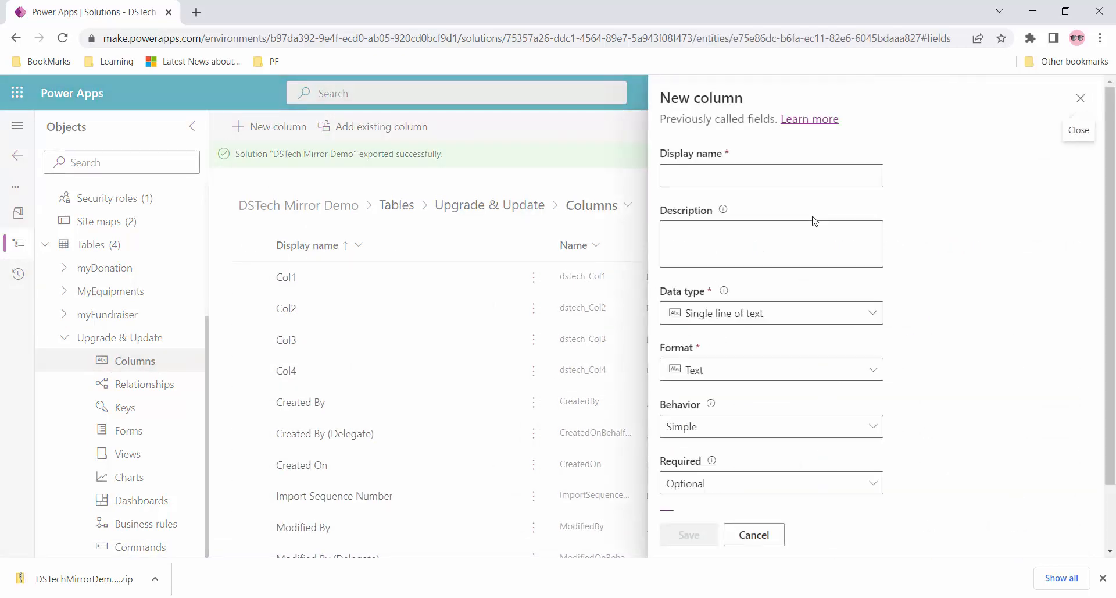
click(713, 174)
text(Col5)
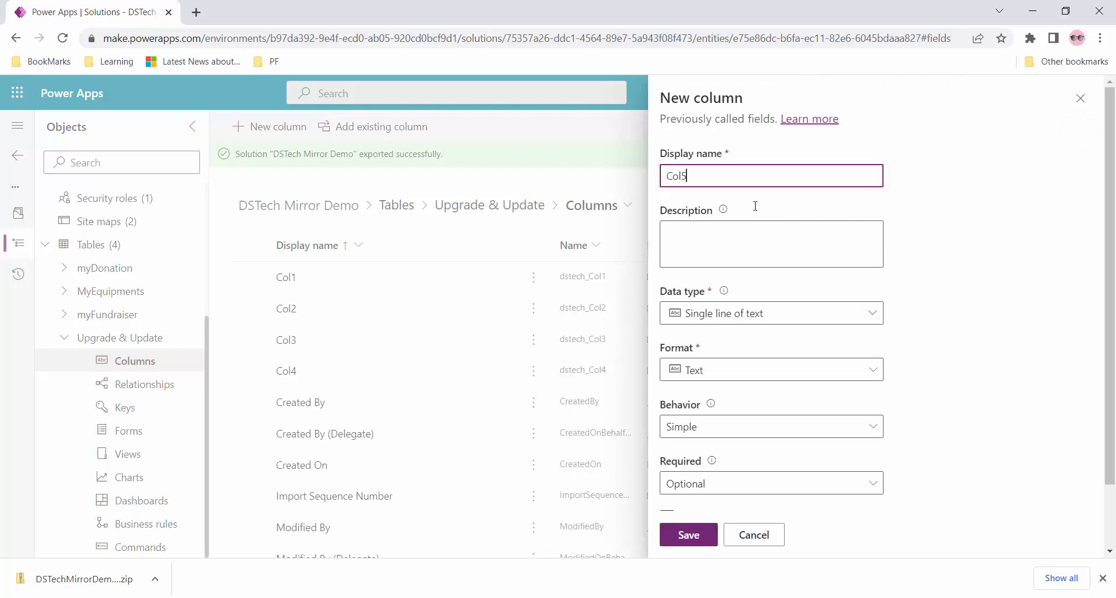
click(689, 535)
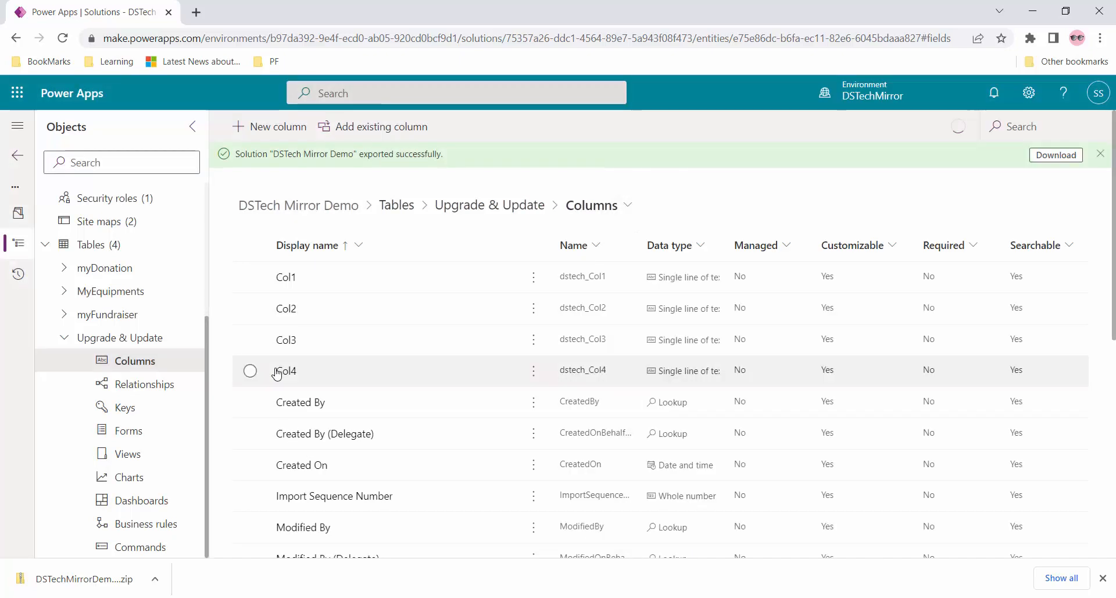
- Delete the Col4 column from the environment and return to the Solutions list
click(251, 370)
click(623, 127)
click(643, 182)
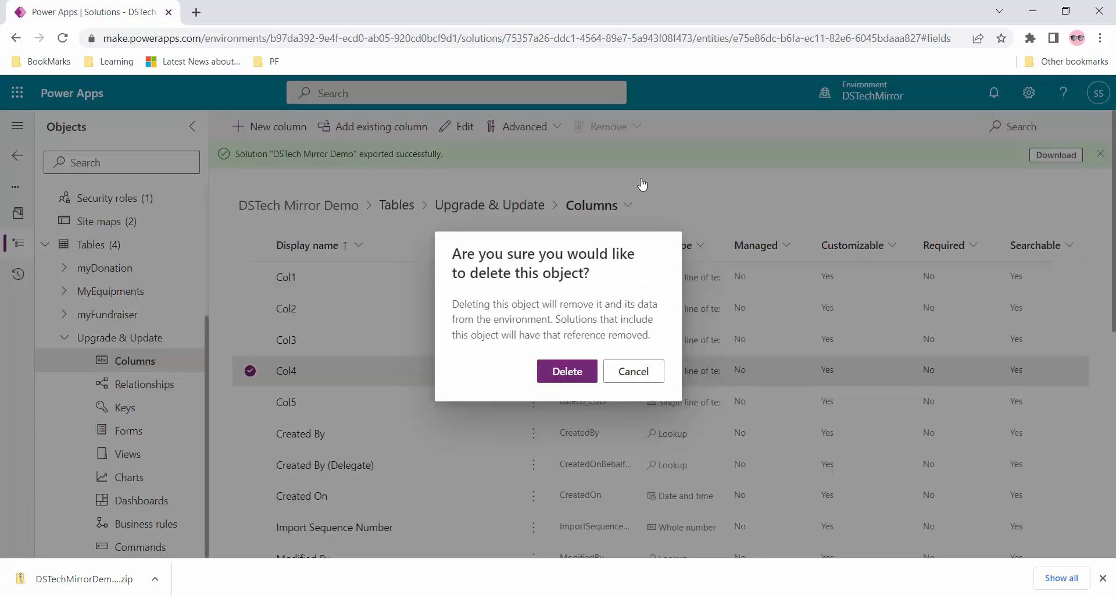
key(Return)
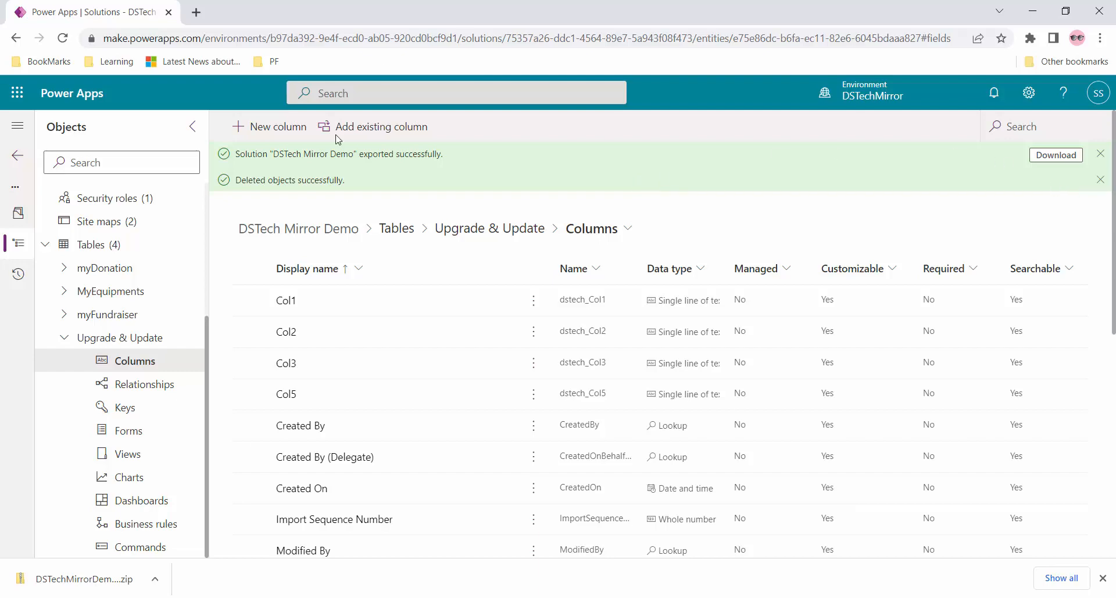
click(20, 157)
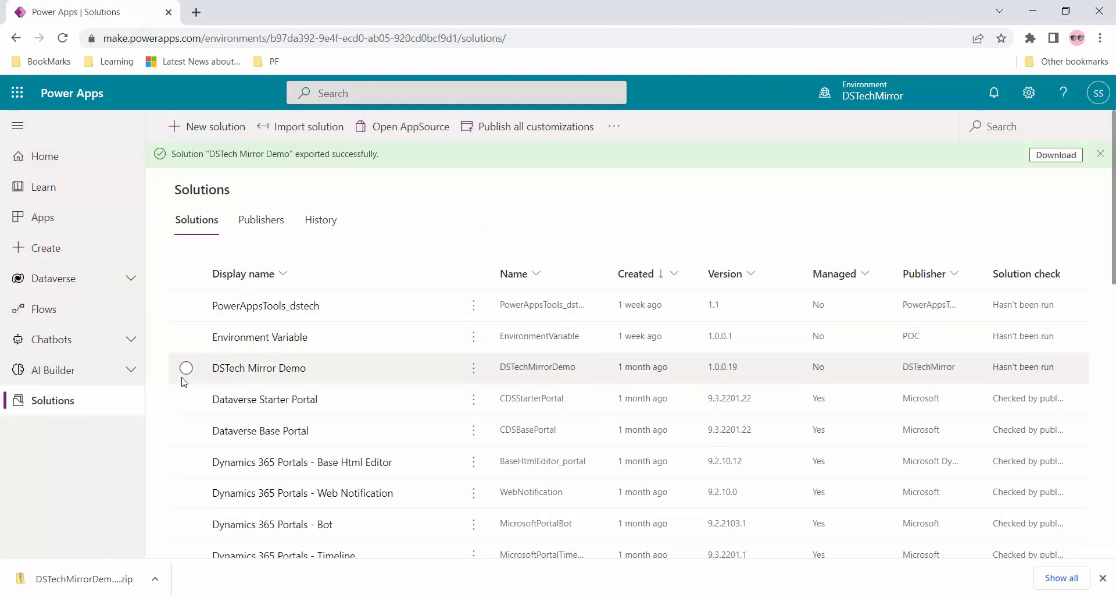
- Publish all changes and export DSTech Mirror Demo as managed version 1.0.0.20
click(187, 368)
click(412, 127)
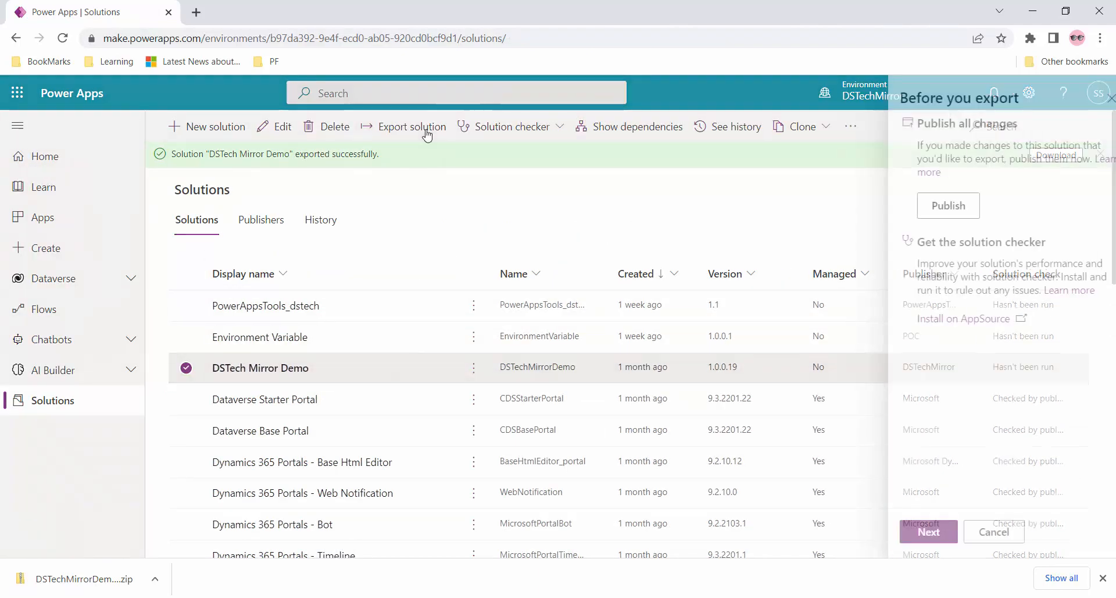
click(950, 205)
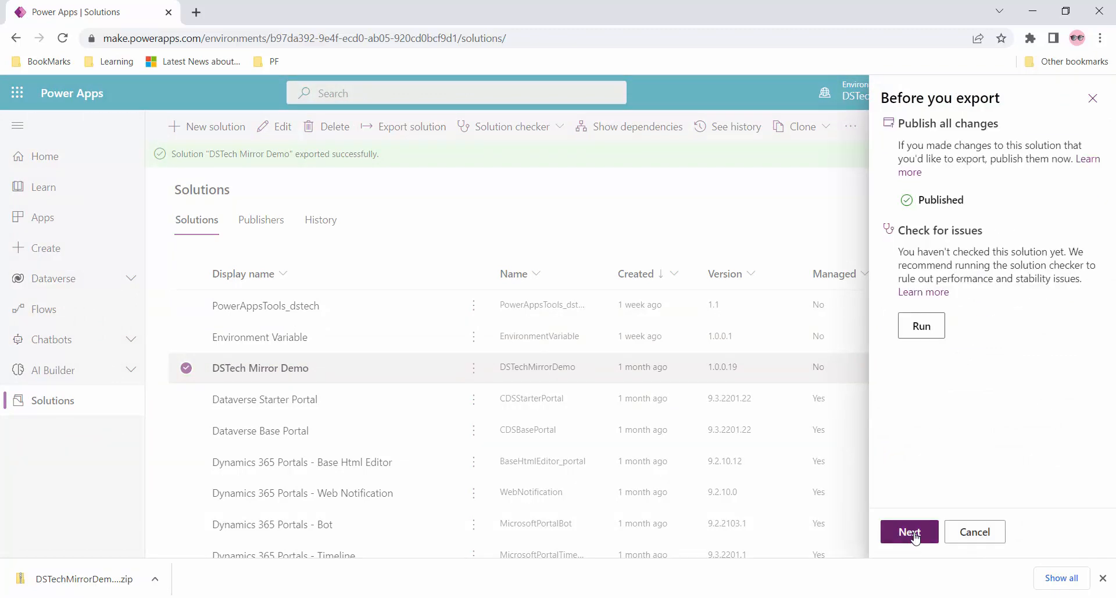
click(911, 531)
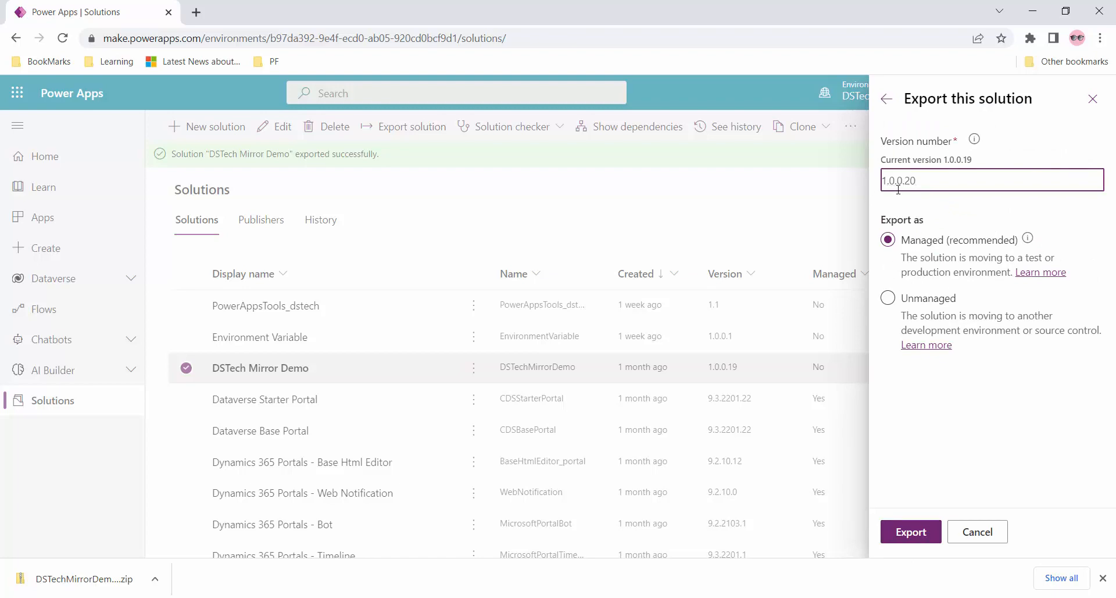
click(910, 536)
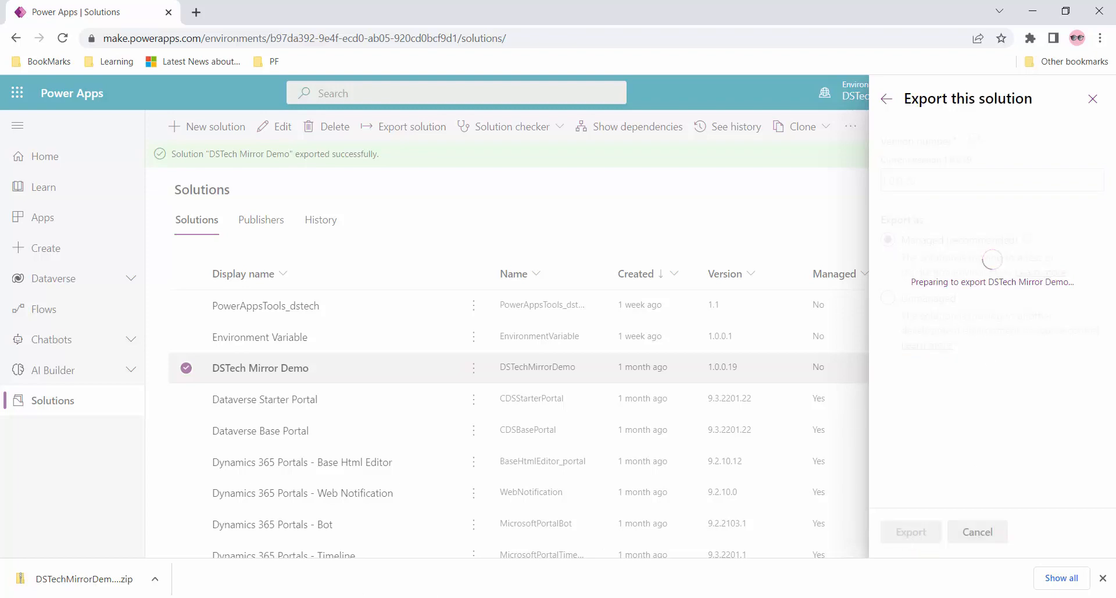
click(430, 552)
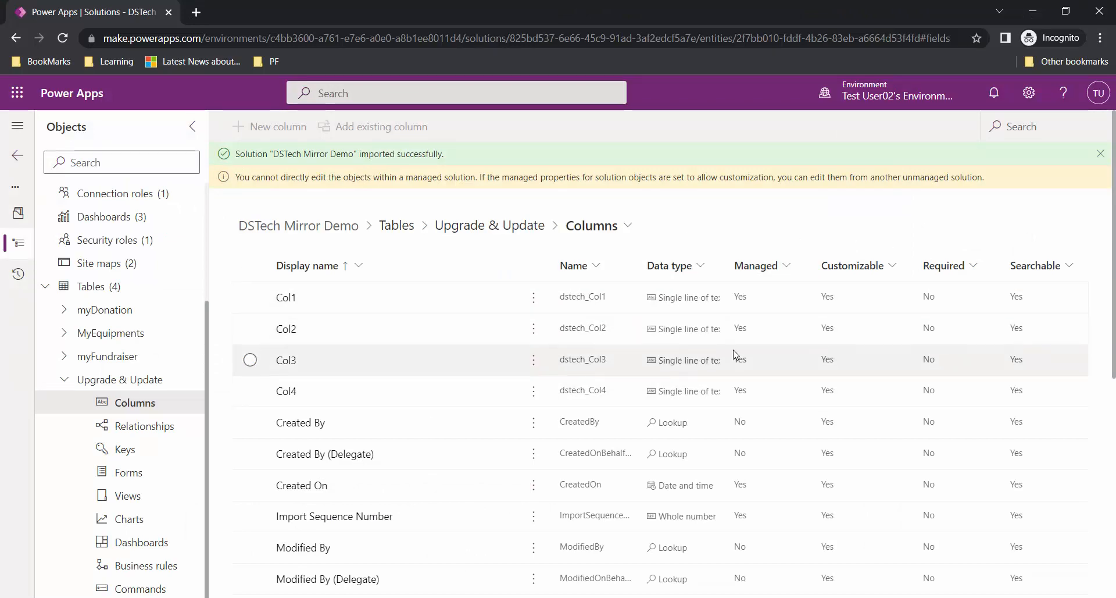
- Download the 1.0.0.20 package and begin a solution import in the test environment
click(407, 597)
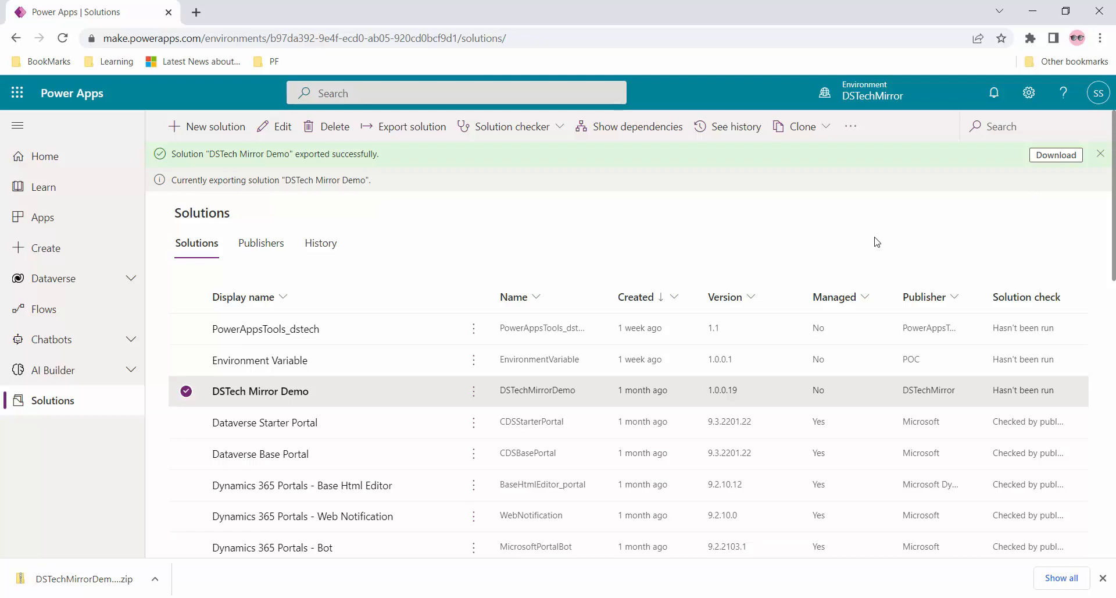
click(1101, 154)
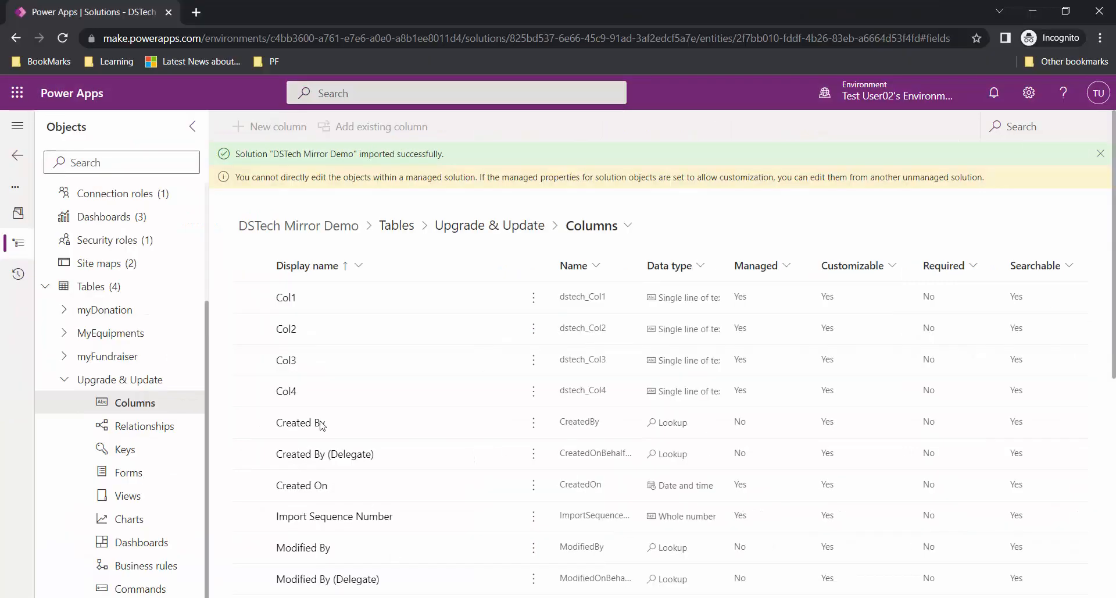
click(13, 156)
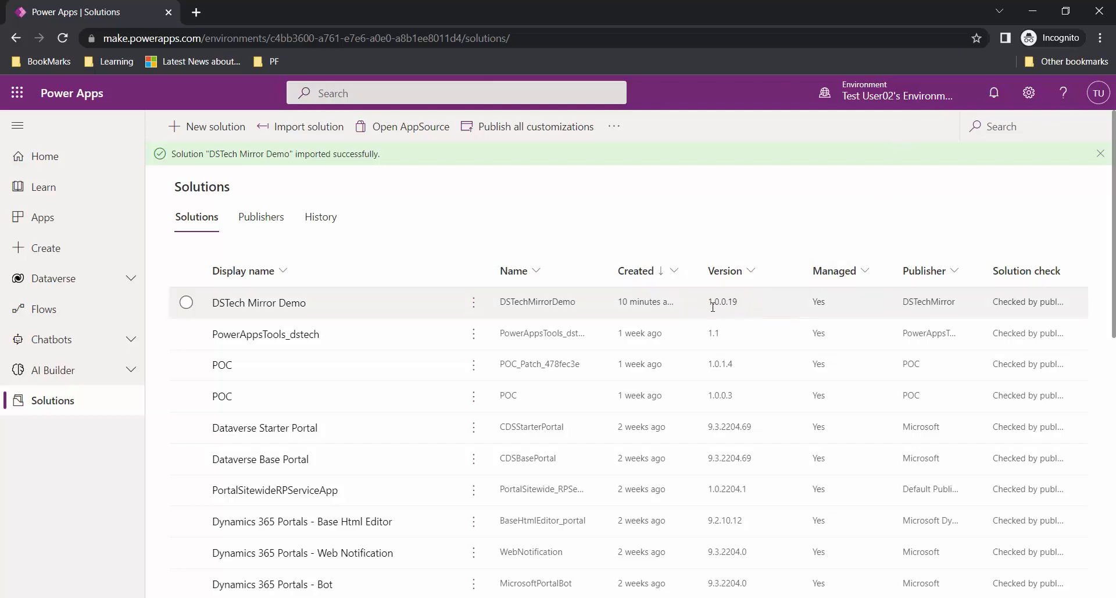
click(303, 127)
click(679, 219)
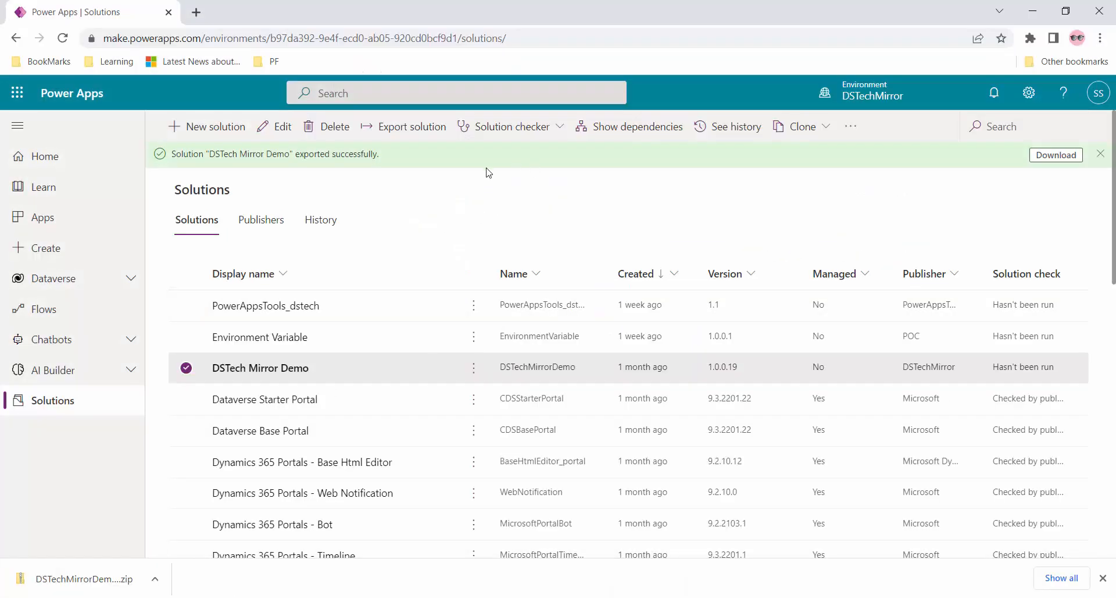
click(1047, 156)
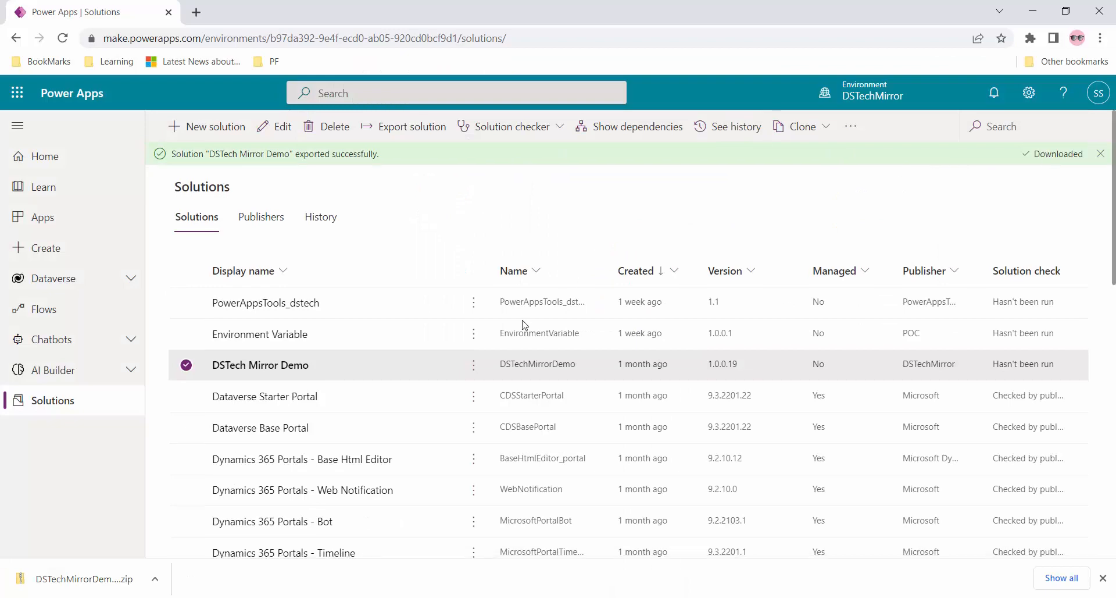
key(alt+Tab)
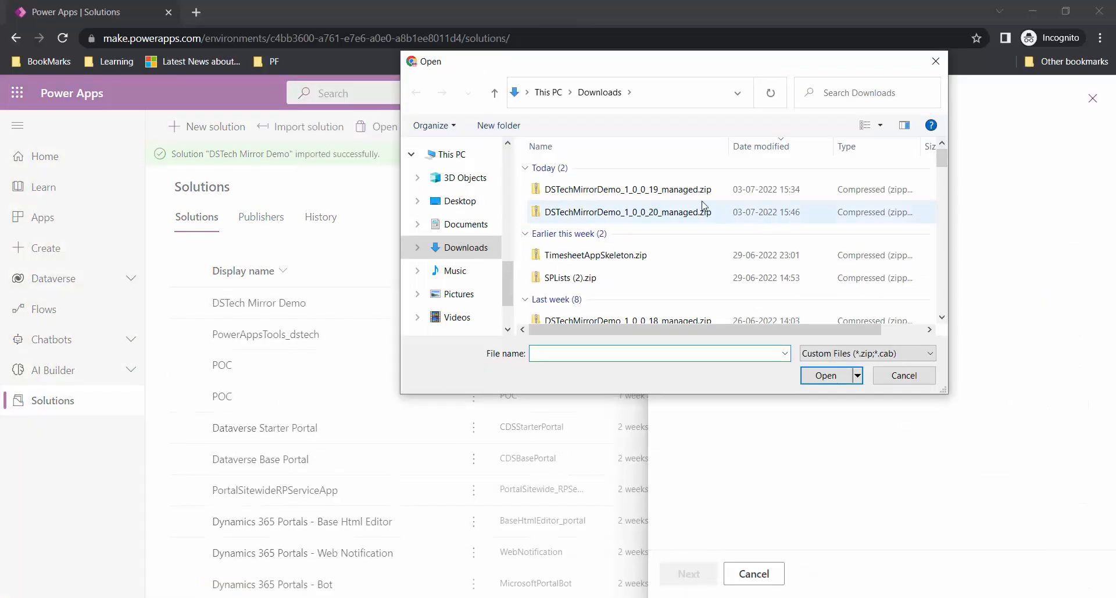
- Import DSTechMirrorDemo_1_0_0_20_managed.zip as an Upgrade, then open the solution's objects
double_click(650, 218)
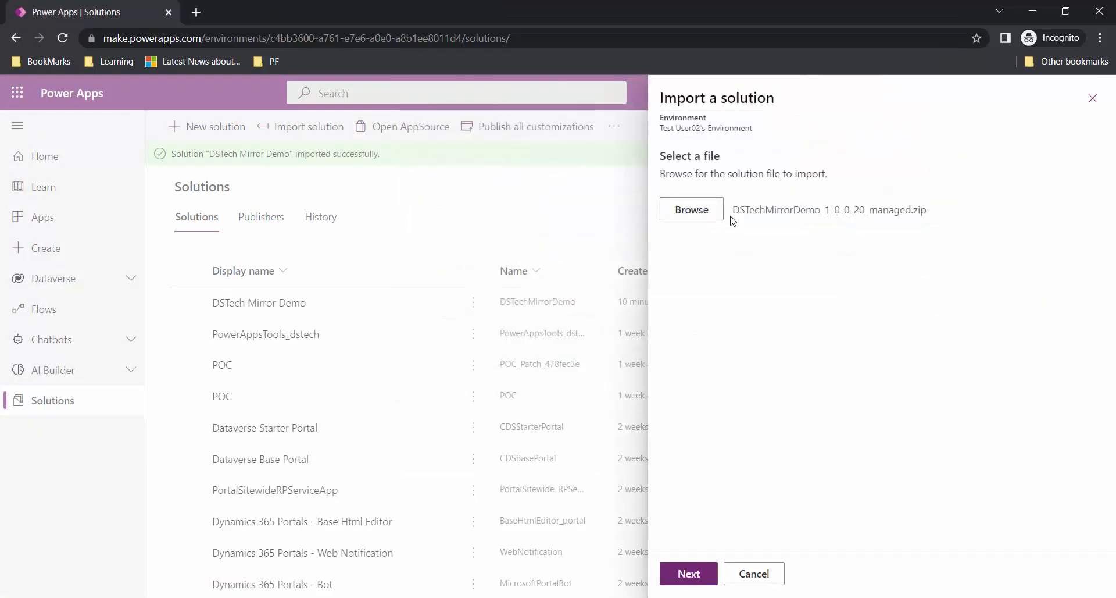
click(687, 573)
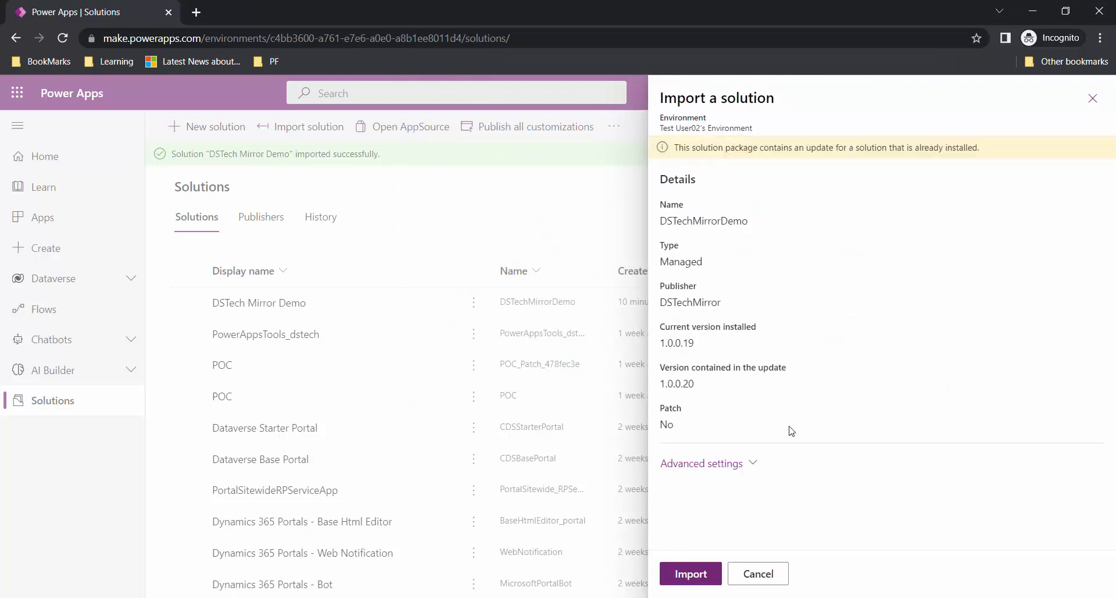
click(747, 465)
scroll(812, 243, down, 3)
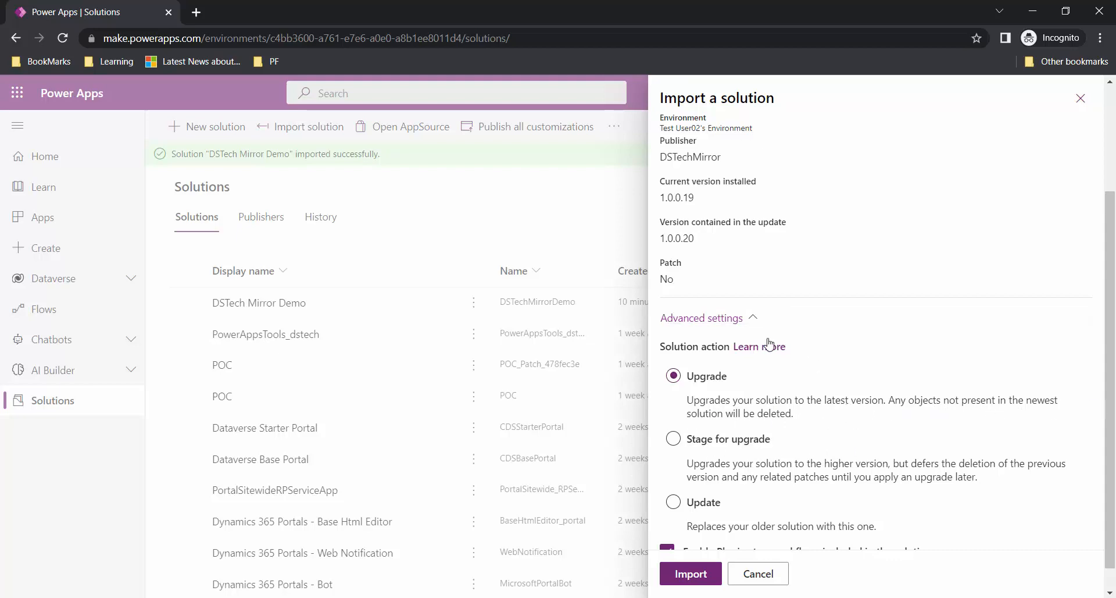
click(691, 573)
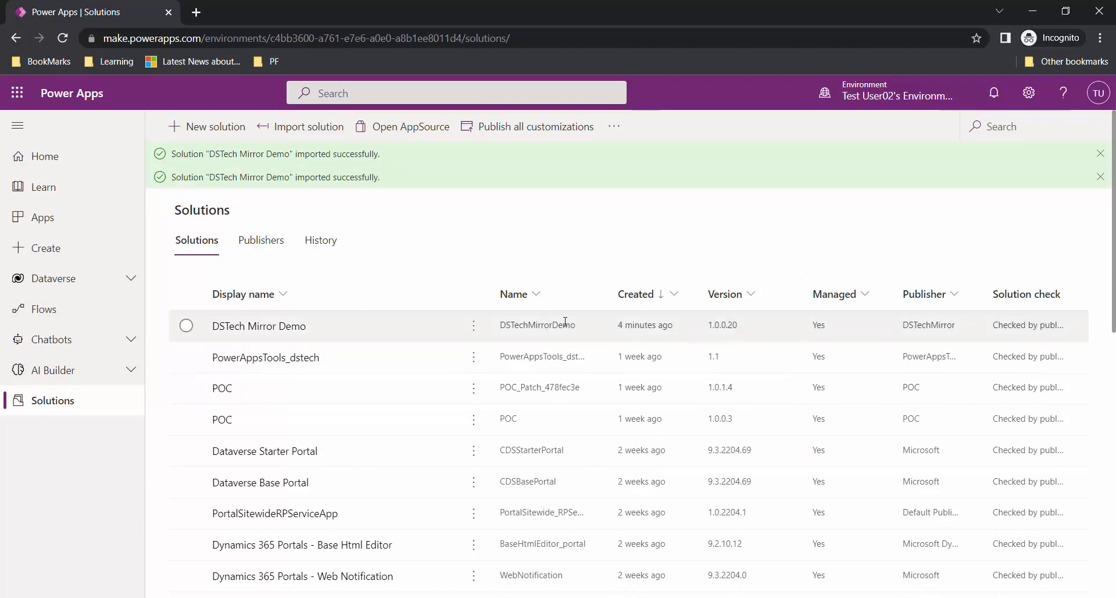
click(255, 329)
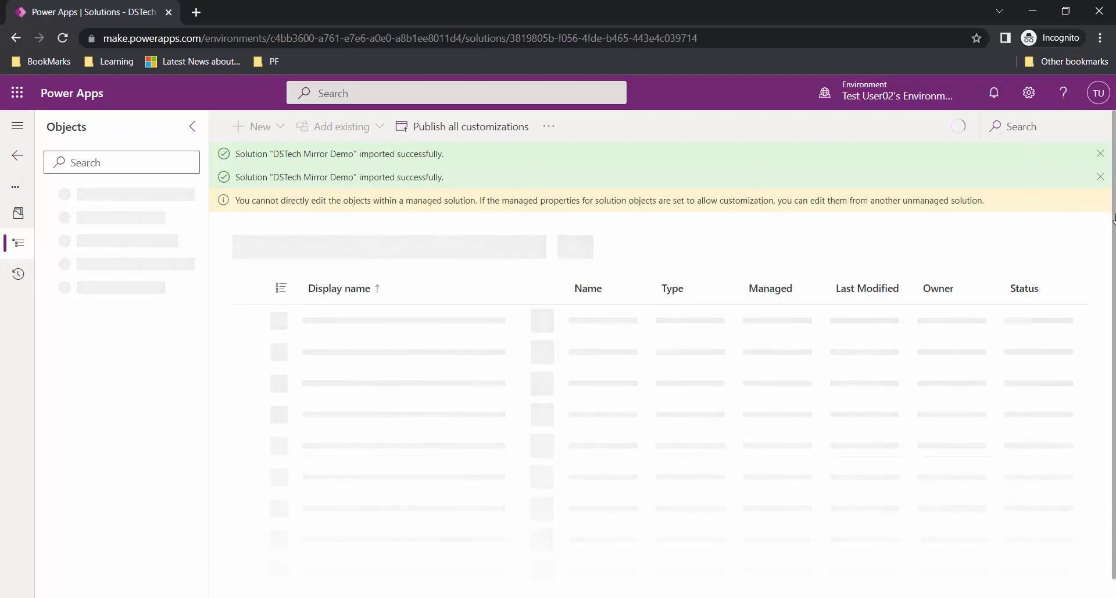
click(1100, 177)
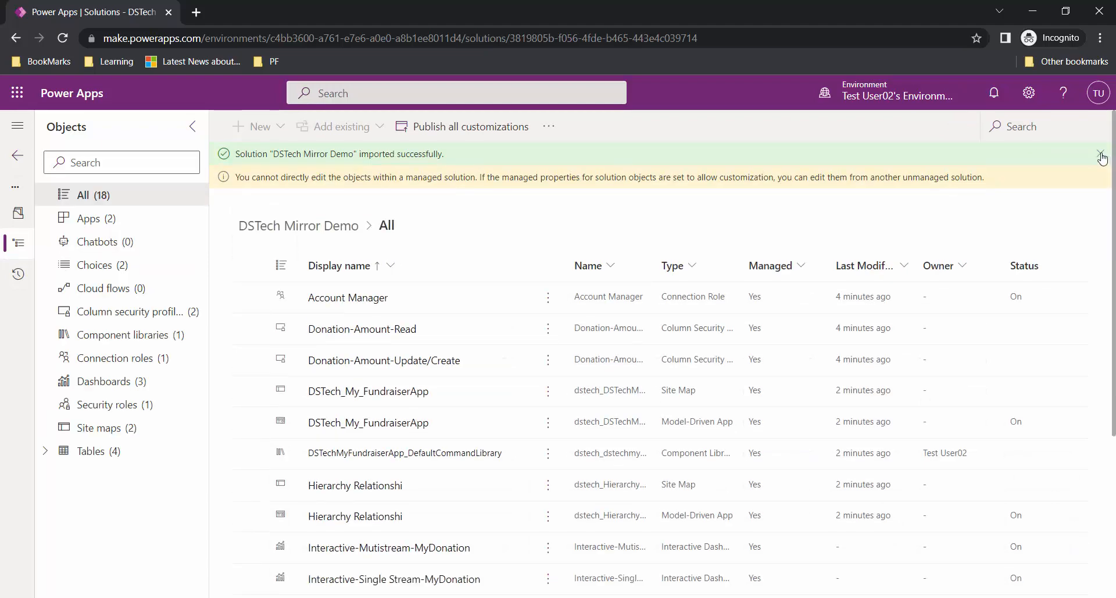
- Dismiss the import message and view the test environment's Upgrade & Update table columns
click(1101, 154)
click(47, 451)
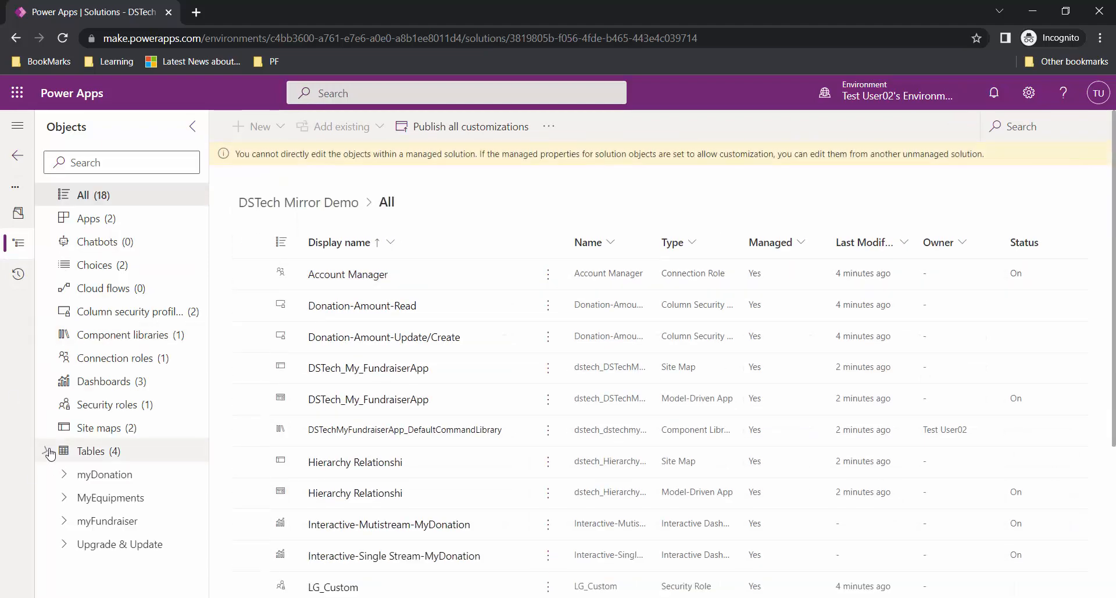
click(108, 545)
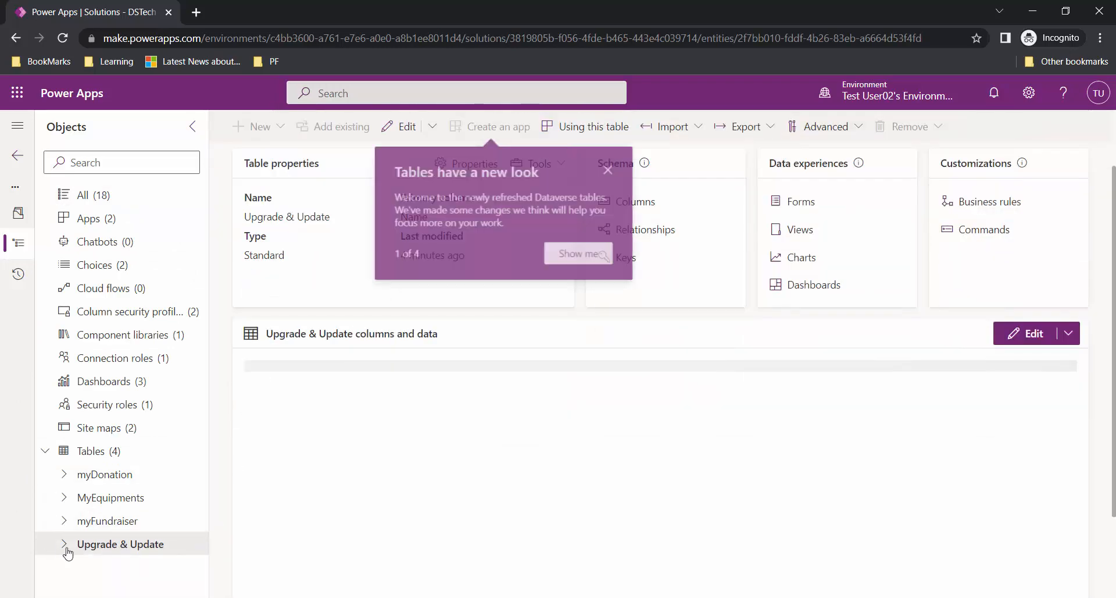
click(65, 545)
click(119, 567)
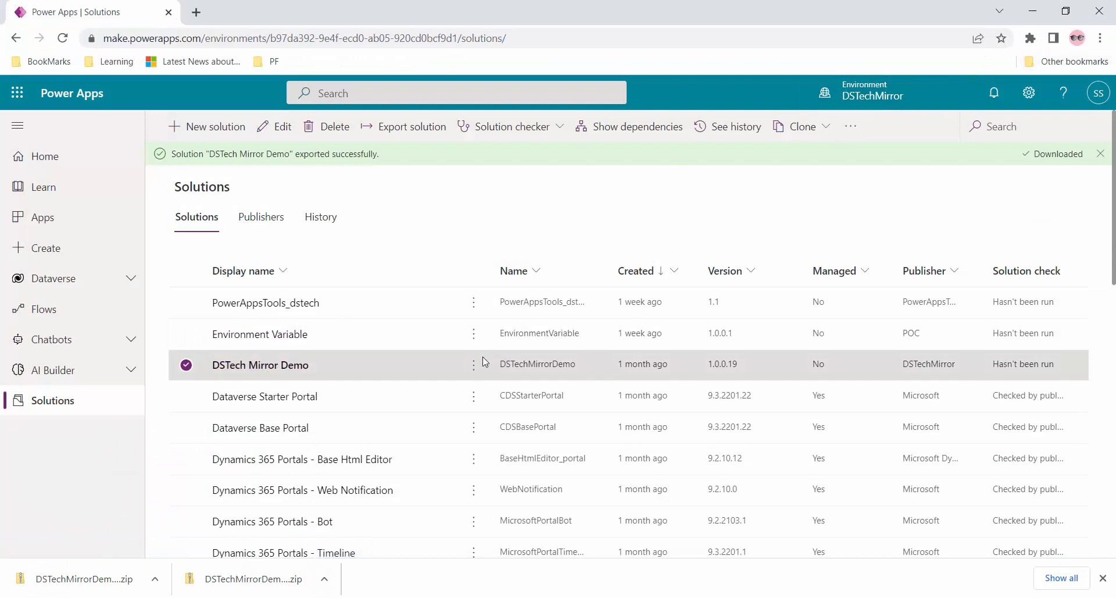
- In DSTech Mirror Demo, add a new text column Col6 to the Upgrade & Update table
click(289, 365)
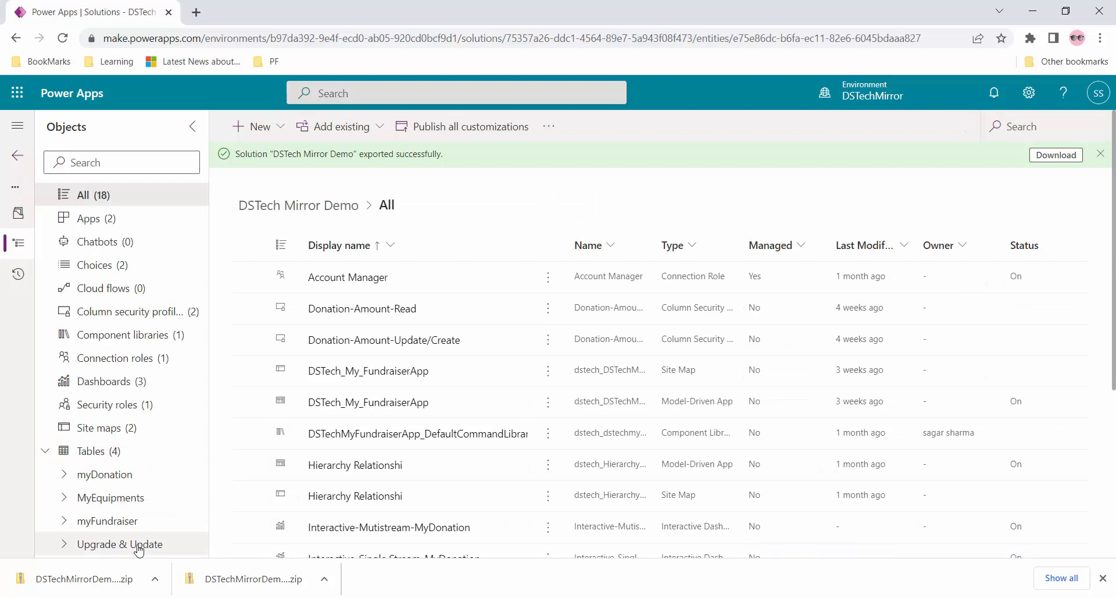
click(118, 545)
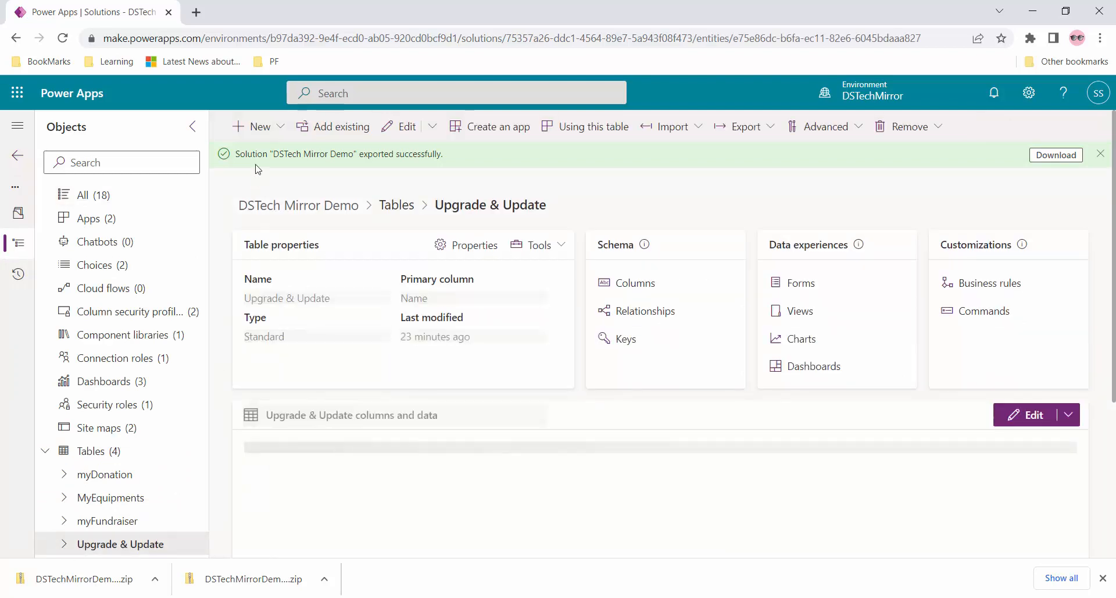
click(256, 127)
click(289, 184)
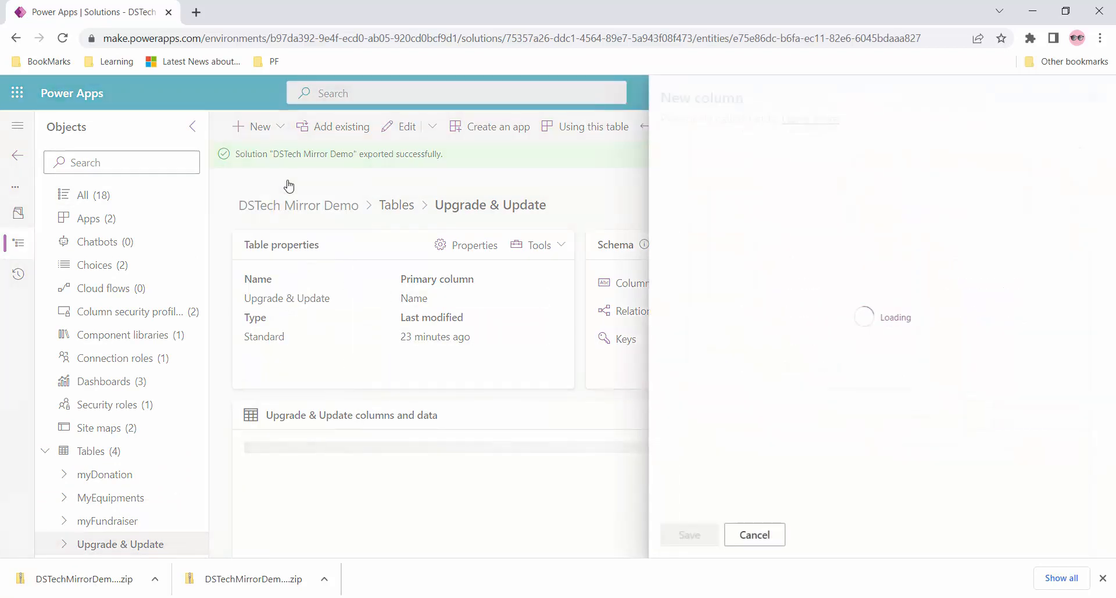
click(690, 173)
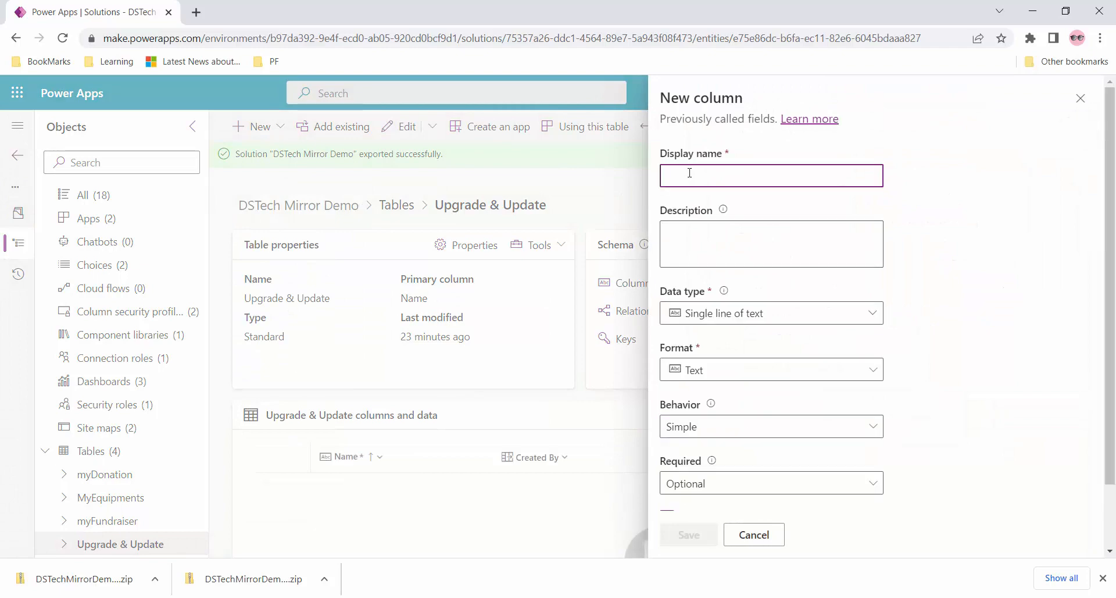
text(Col)
click(686, 536)
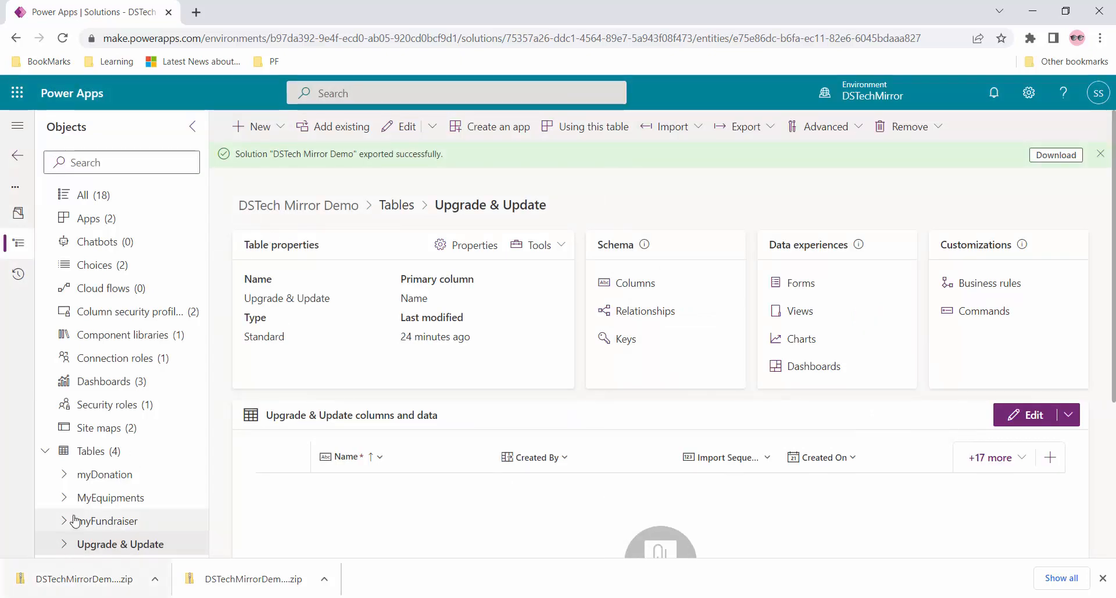
- Expand the Upgrade & Update table's sub-items in the Objects pane
click(66, 474)
click(67, 475)
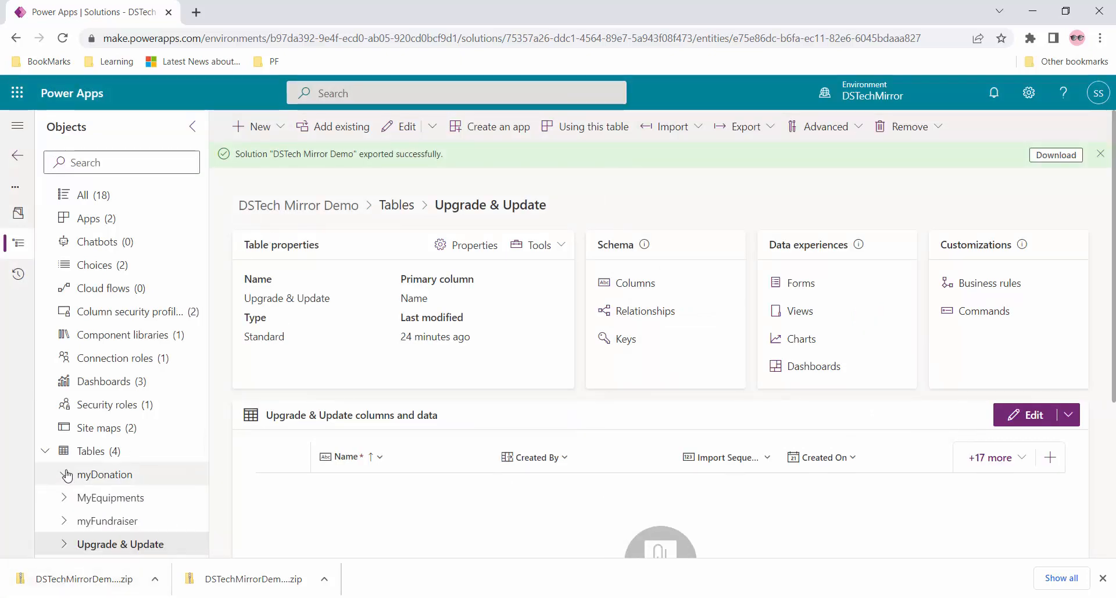
click(64, 544)
- Delete the Col5 column from the Upgrade & Update table across the whole environment
click(133, 361)
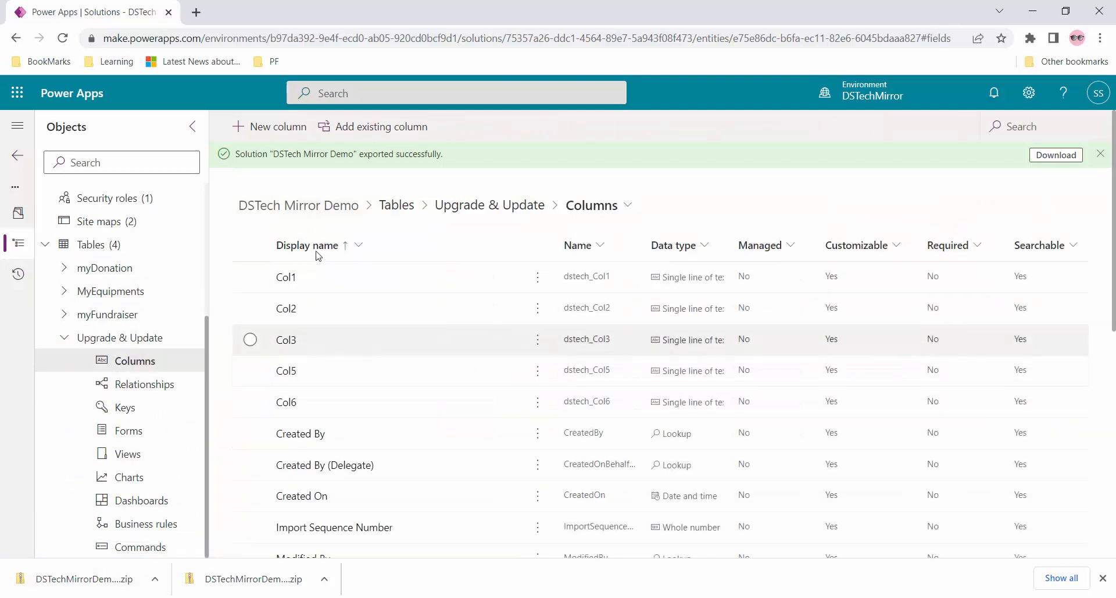
click(252, 373)
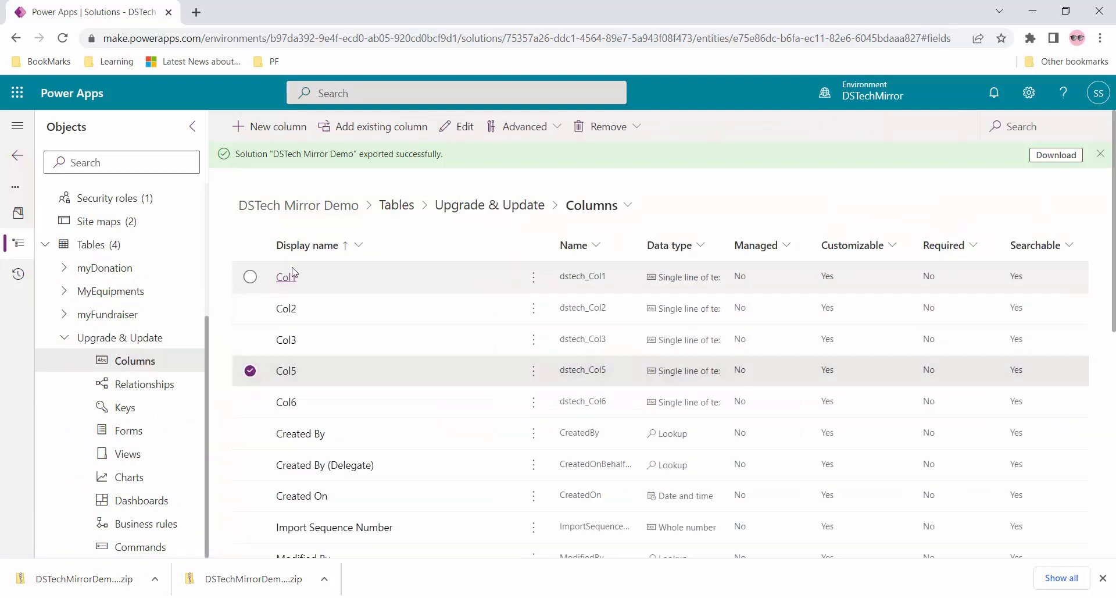
click(621, 127)
click(657, 184)
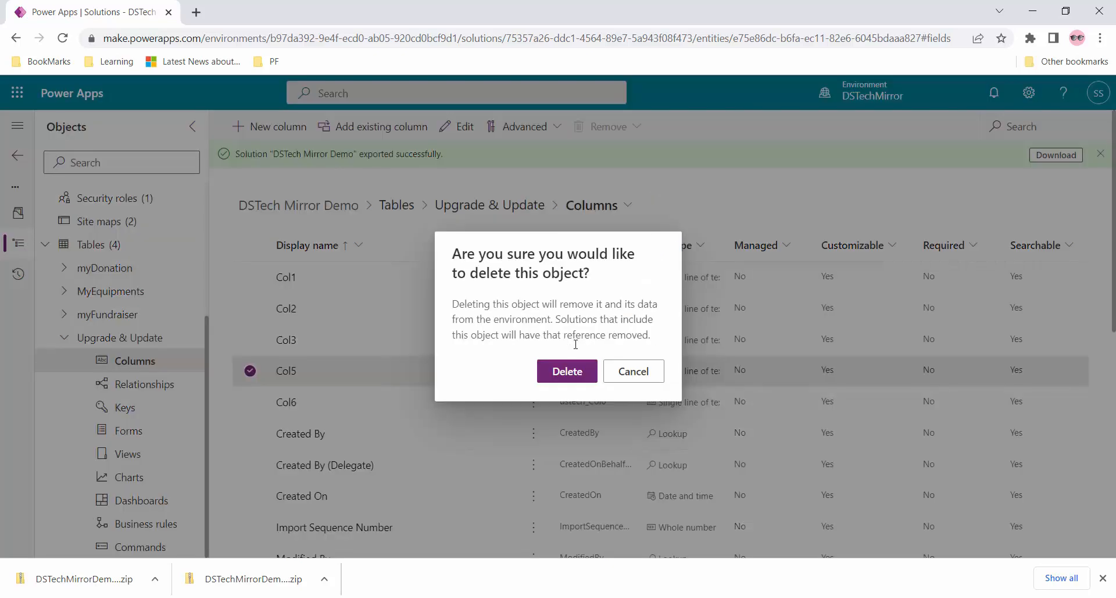
click(551, 375)
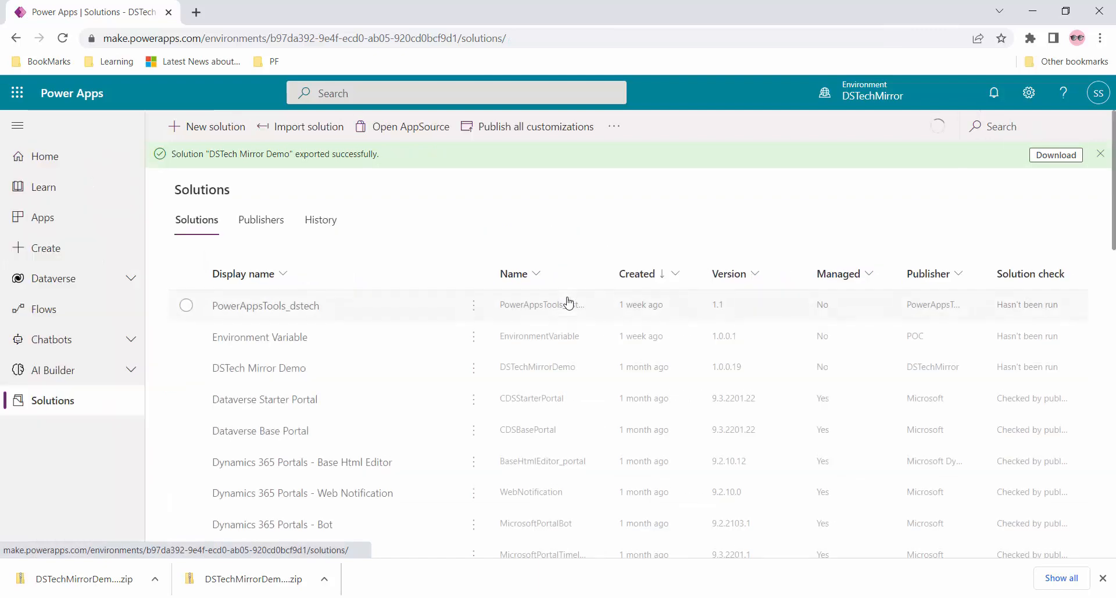
- Publish all changes and export DSTech Mirror Demo as managed version 1.0.0.21
click(187, 368)
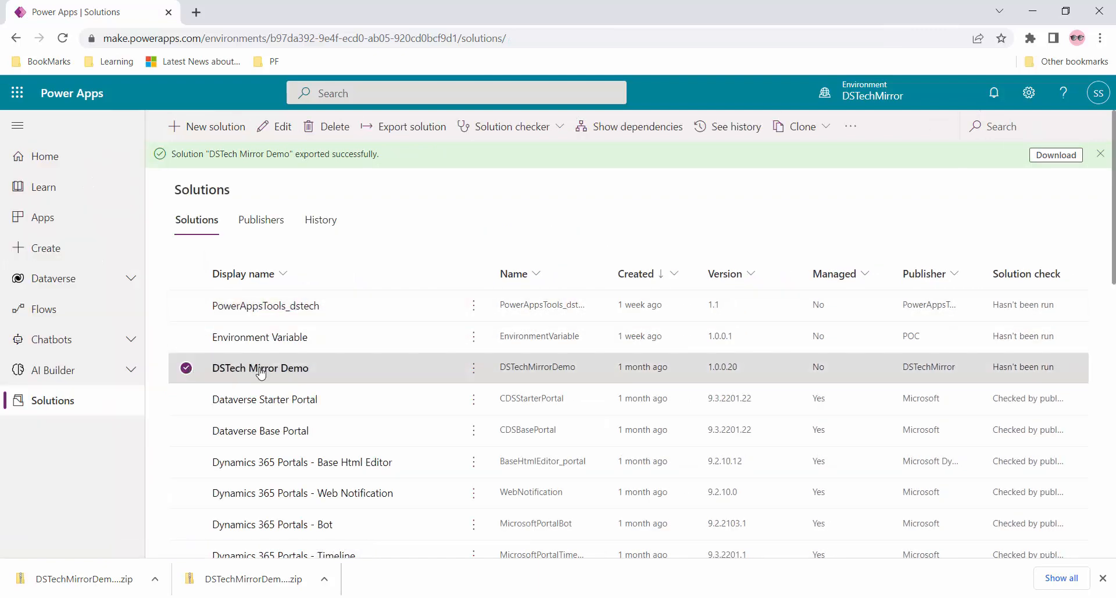
click(402, 131)
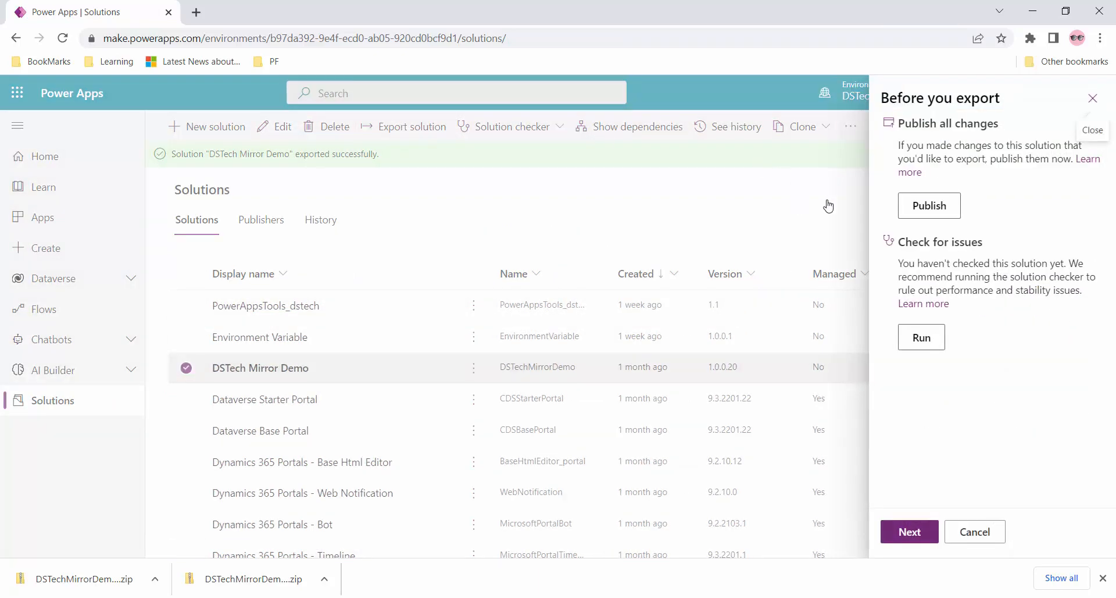
click(933, 205)
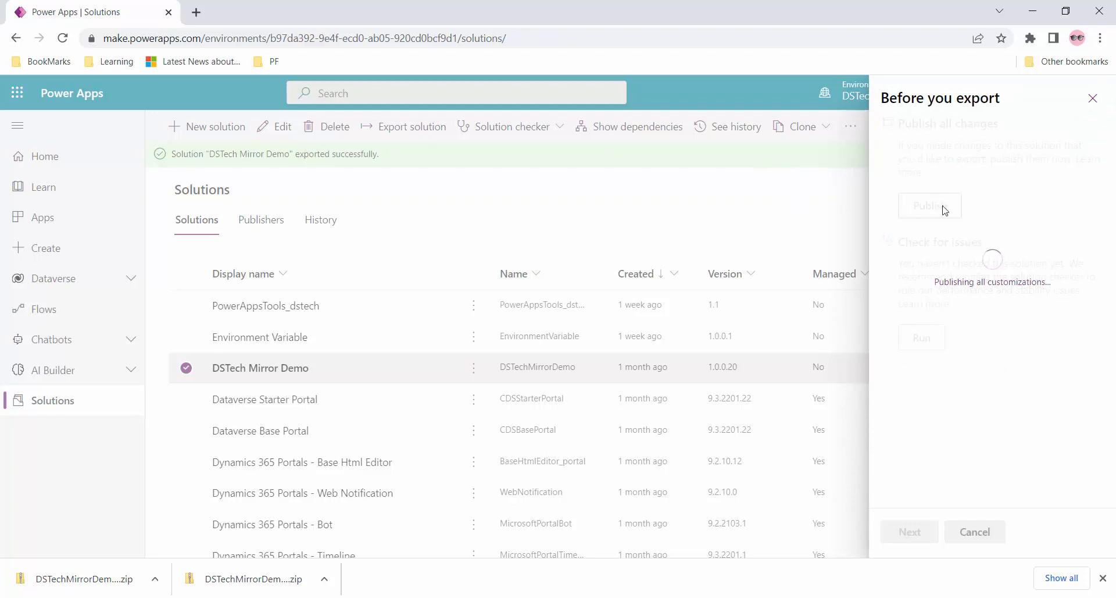
click(910, 531)
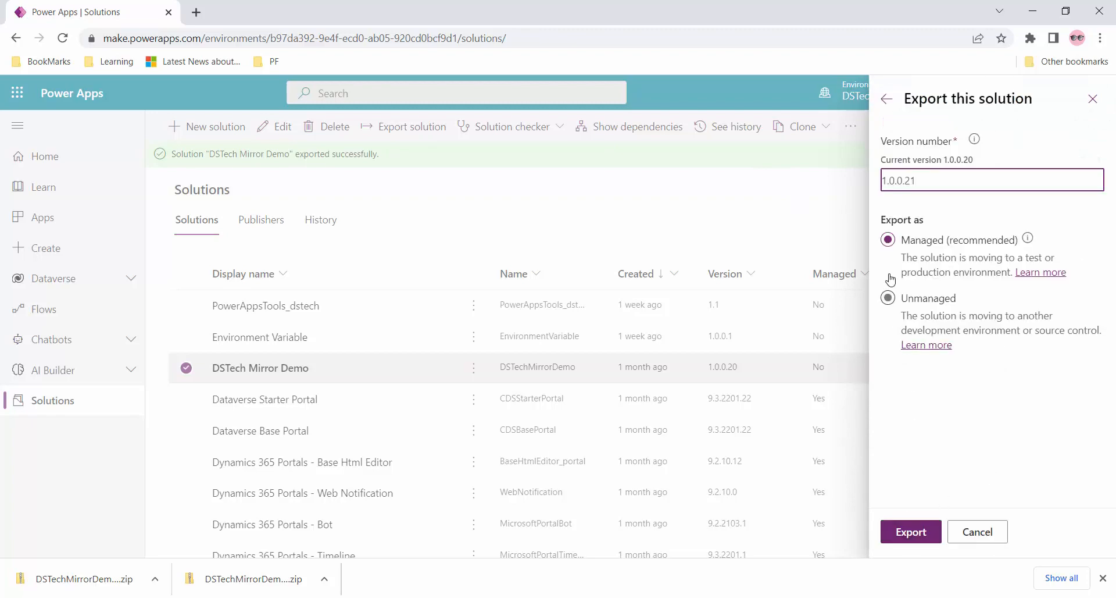
click(922, 542)
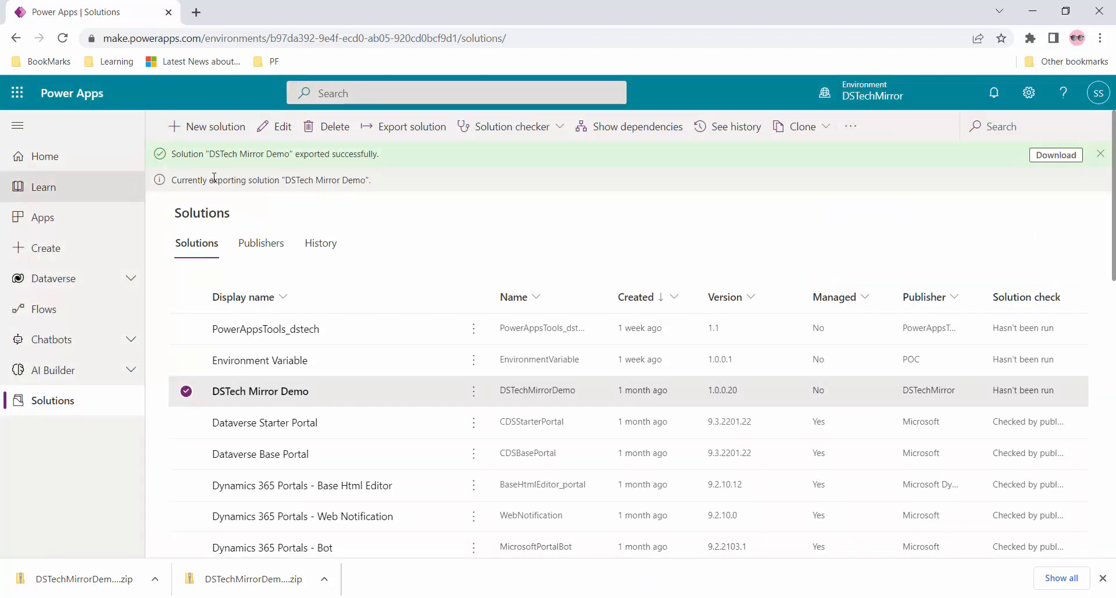
click(1100, 154)
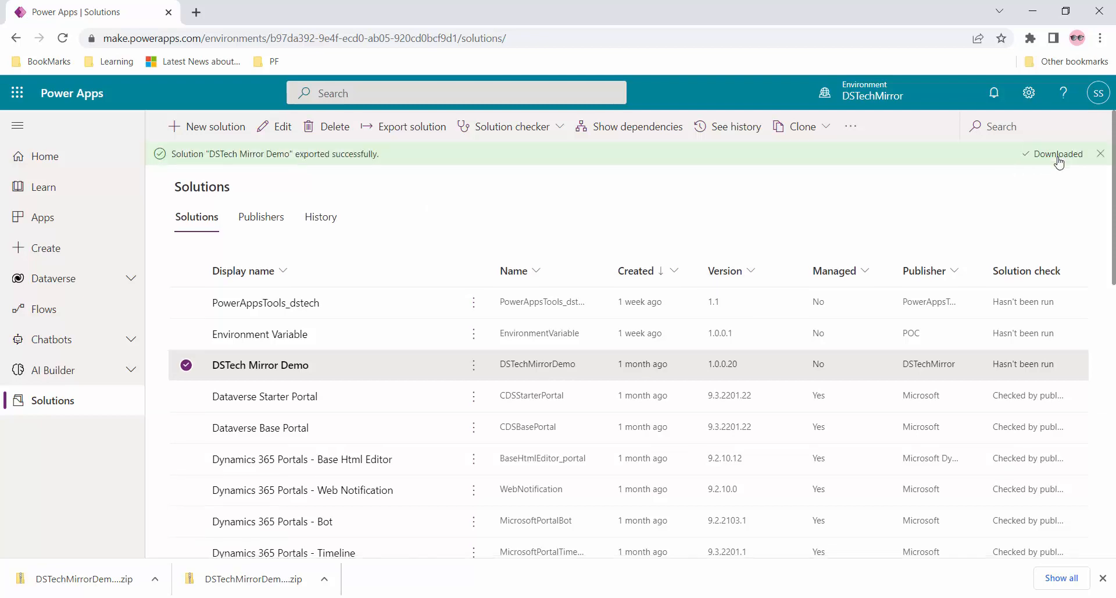
click(1101, 154)
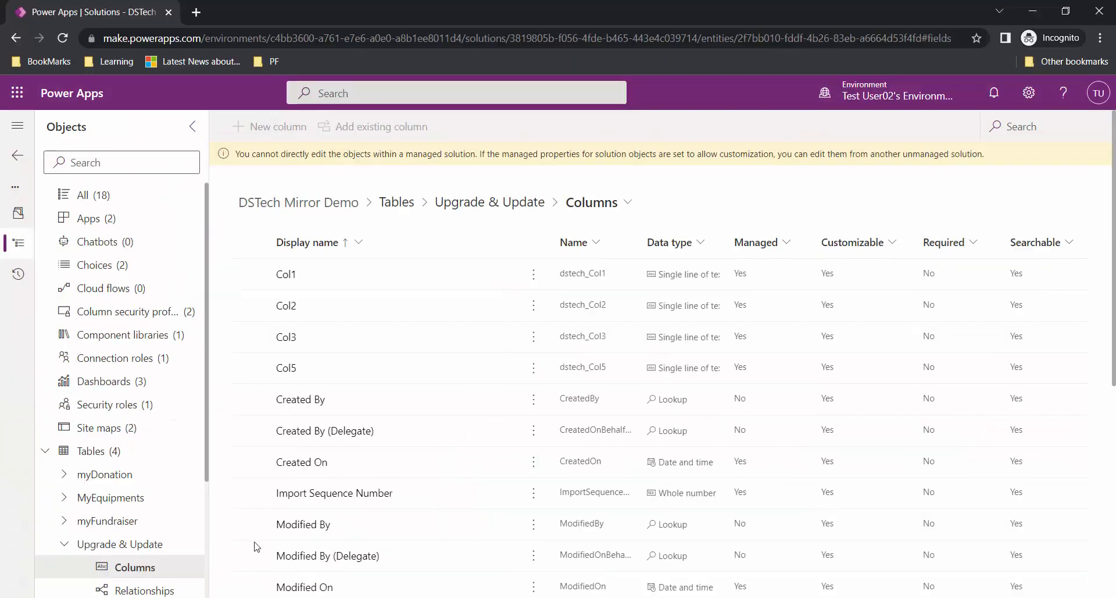
- Import DSTechMirrorDemo_1_0_0_21_managed.zip into the test environment using the Update action
click(22, 156)
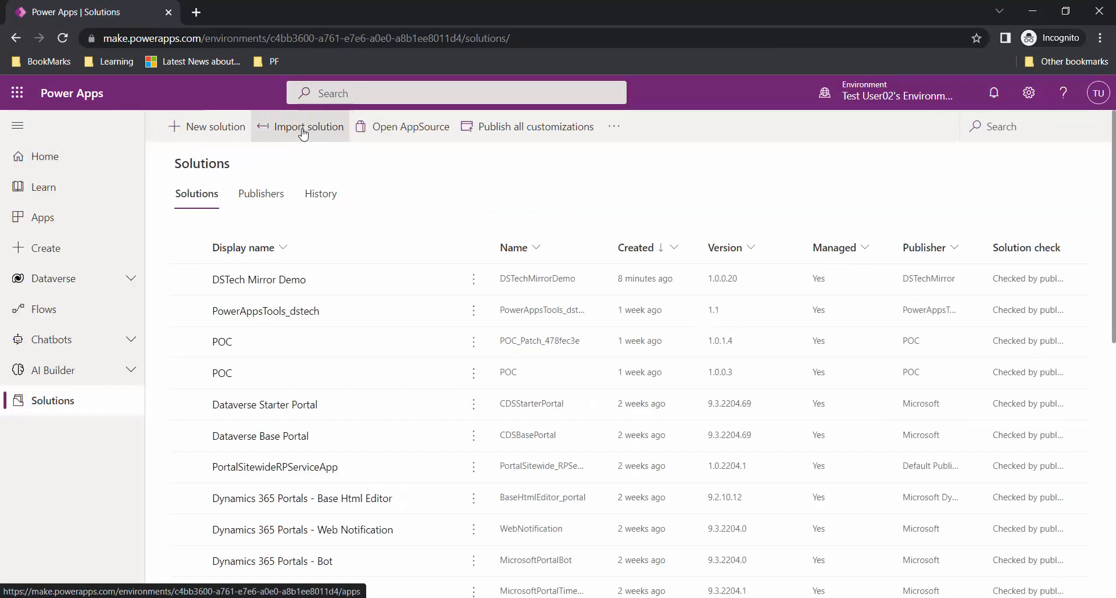
click(303, 132)
click(705, 215)
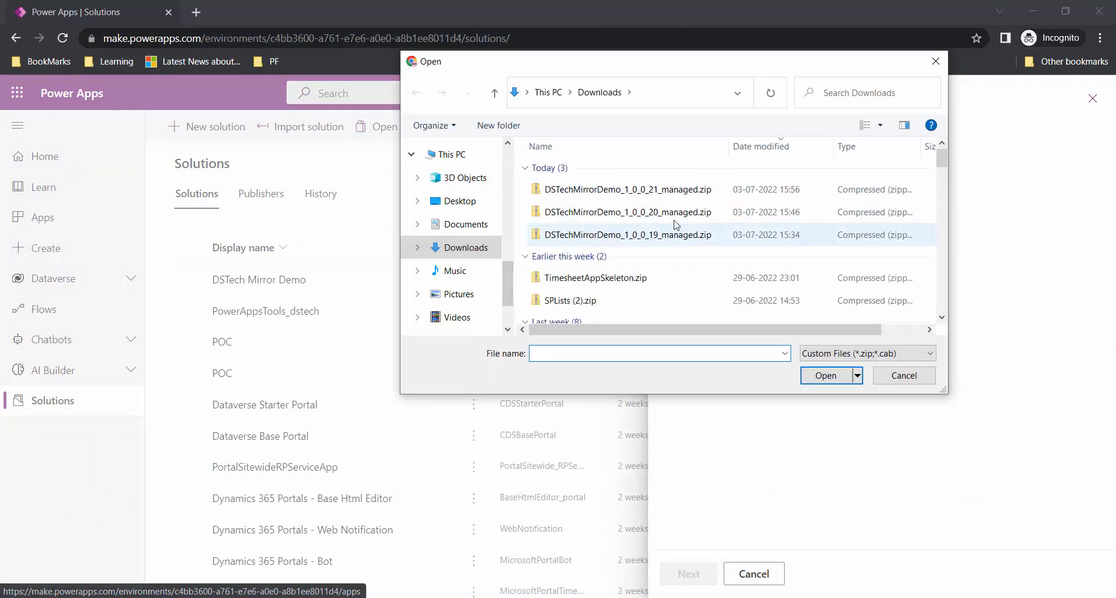
double_click(676, 193)
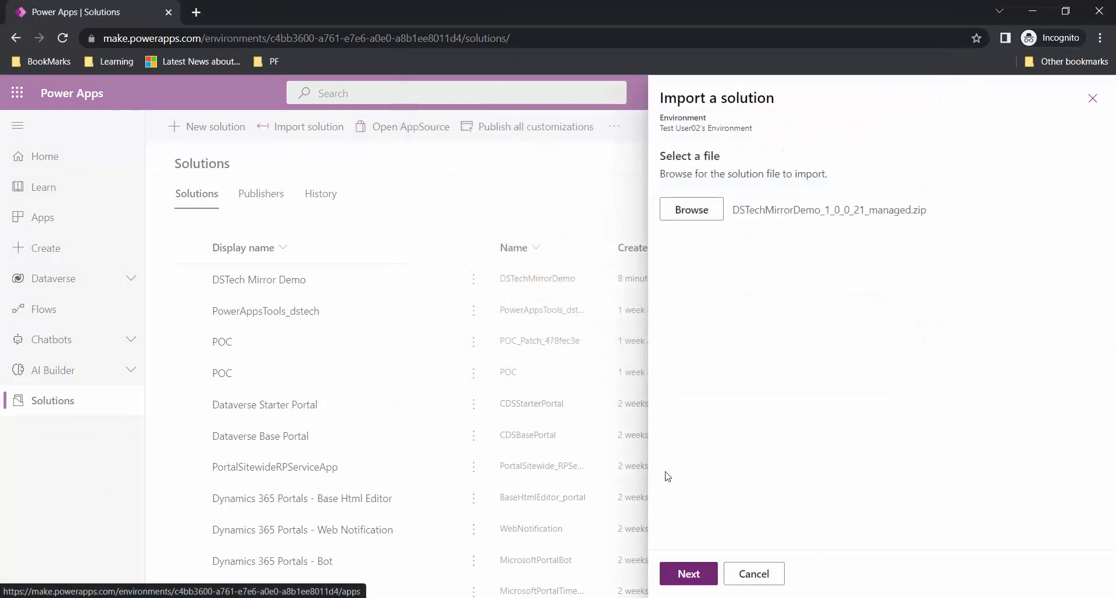
click(676, 573)
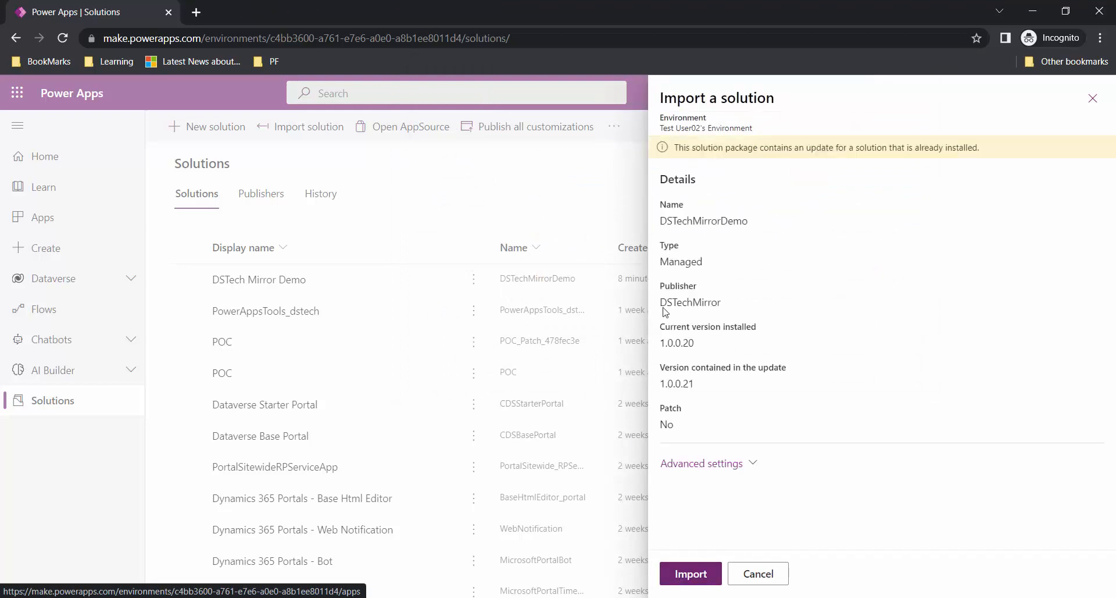
click(721, 464)
scroll(696, 395, down, 3)
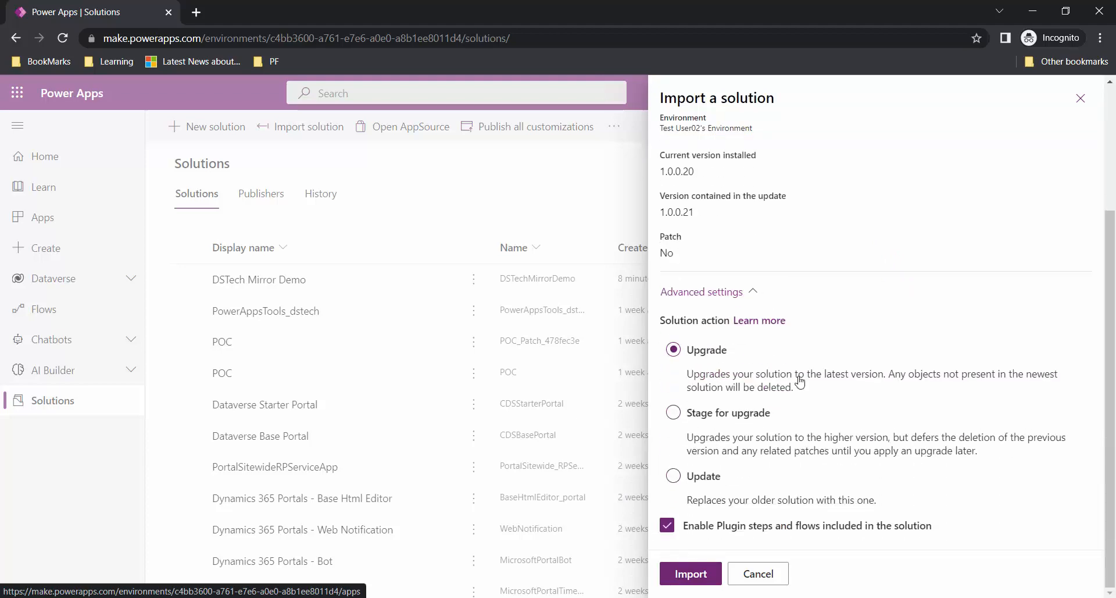
click(699, 478)
click(691, 574)
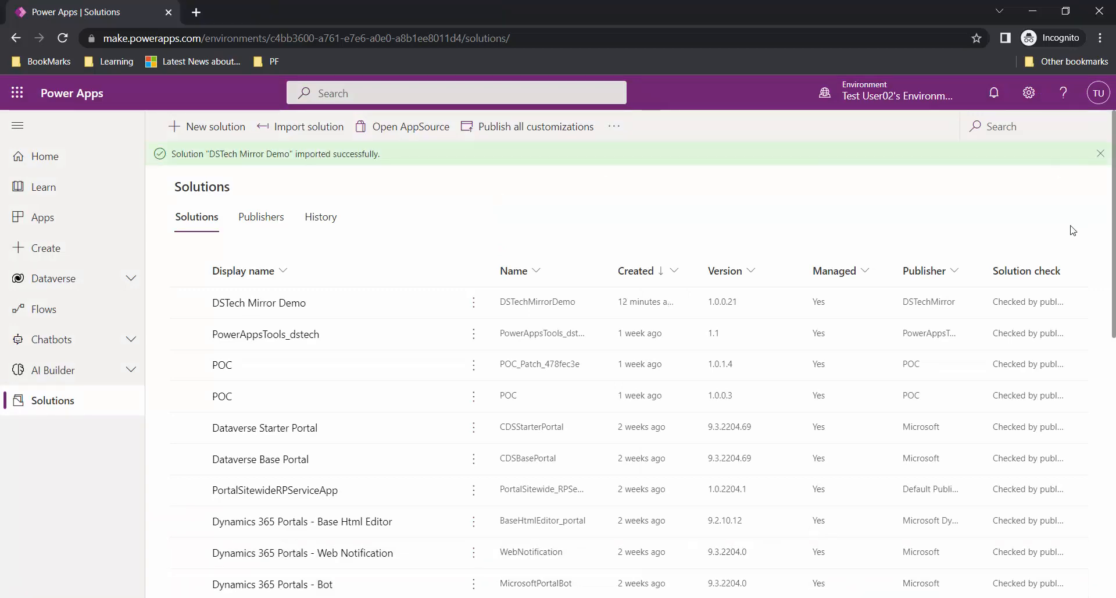
- Show the test environment's Upgrade & Update columns in DSTech Mirror Demo, checking for Col6
click(1103, 156)
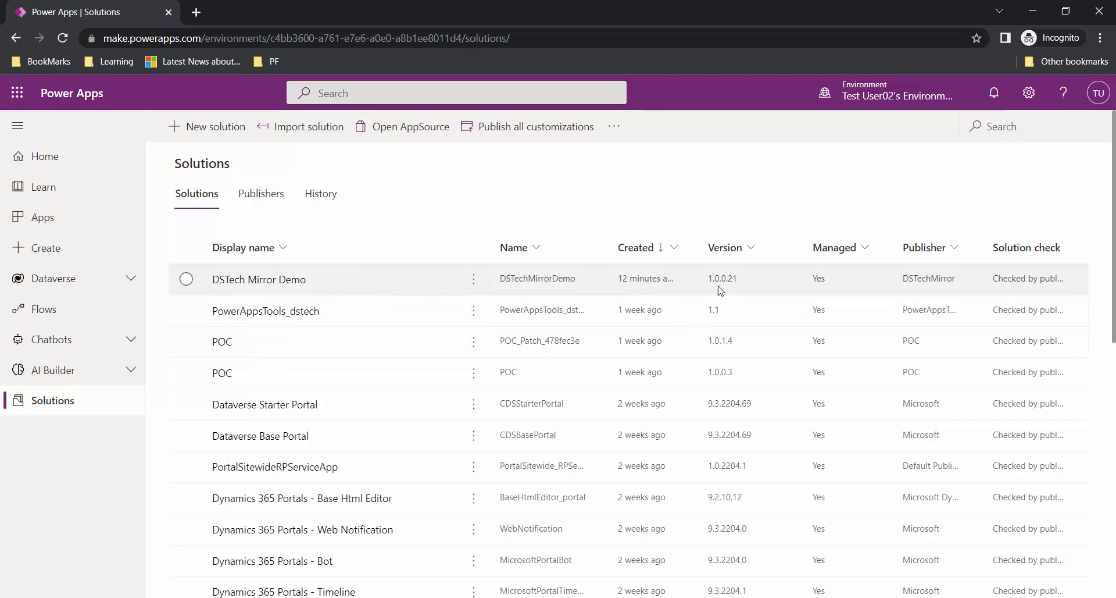
key(alt+Tab)
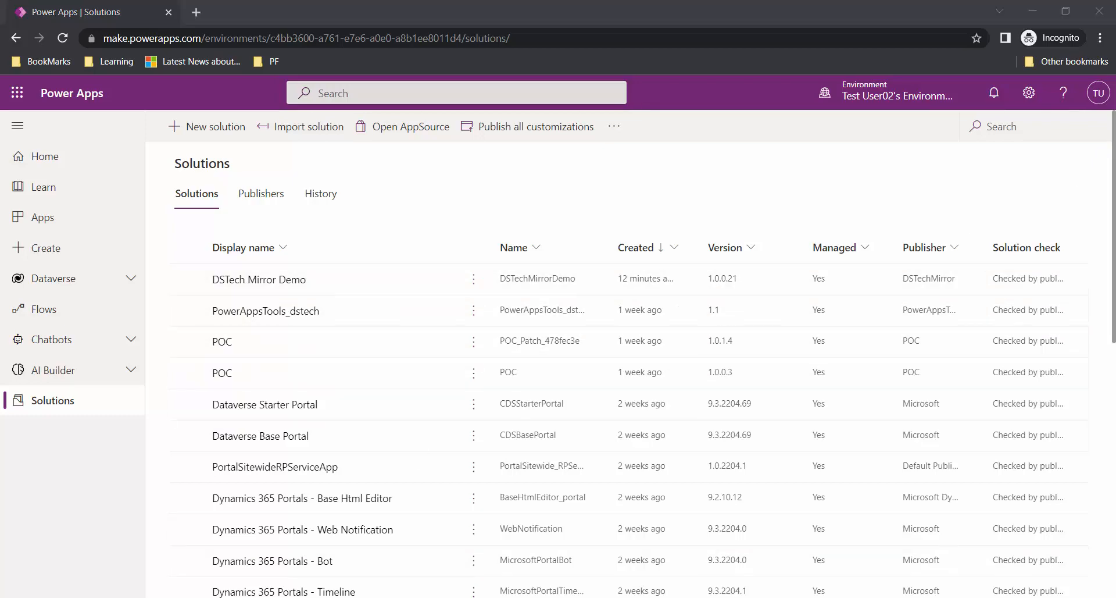
key(alt+Tab)
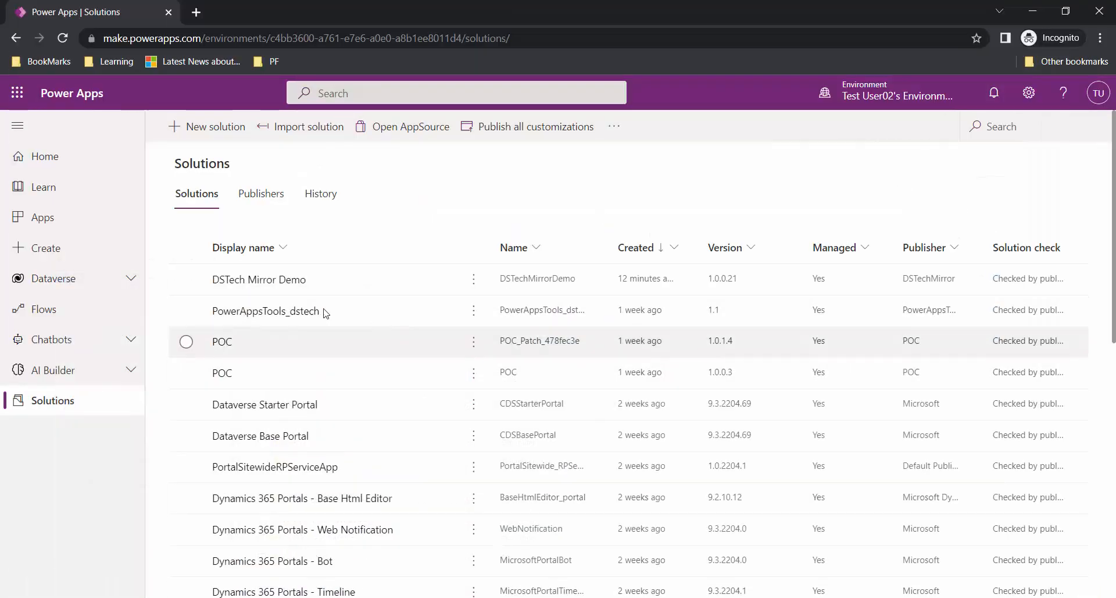
click(268, 283)
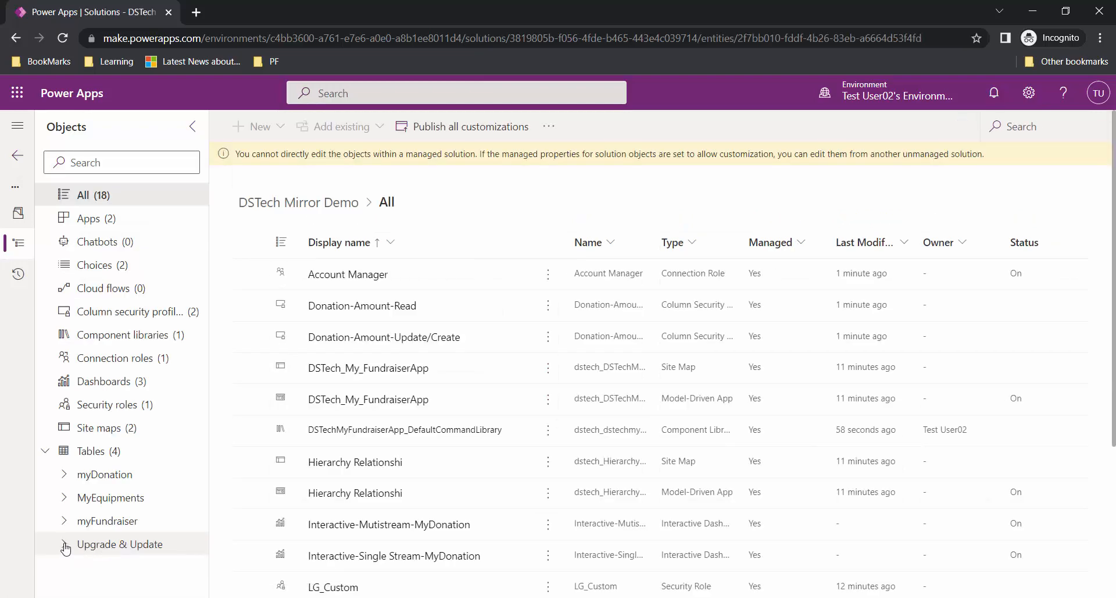
click(141, 544)
click(132, 574)
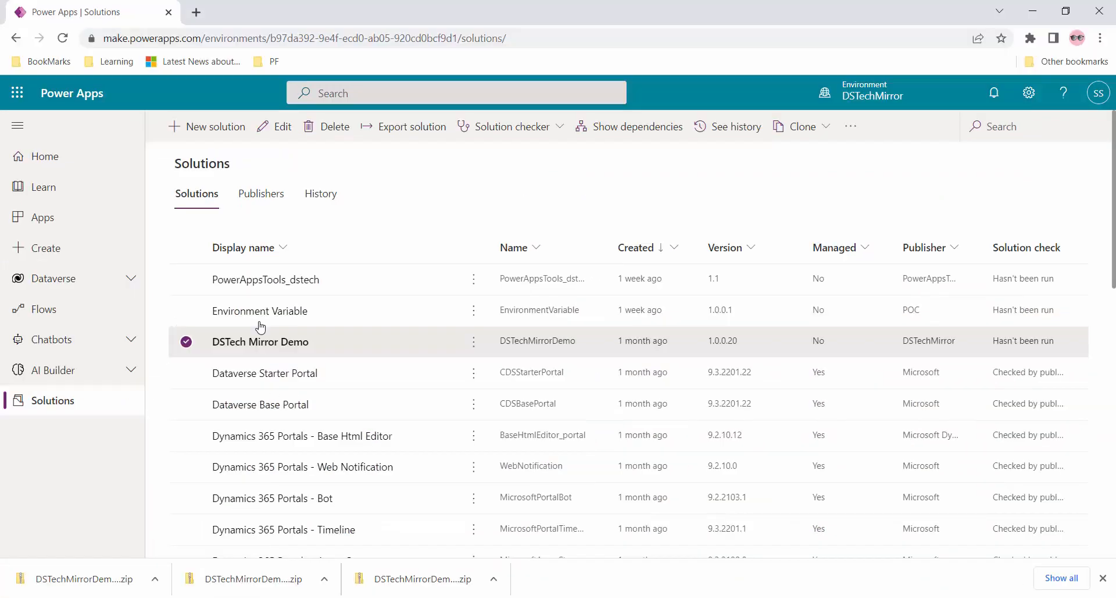
- Show the development copy's Upgrade & Update columns for comparison
click(265, 346)
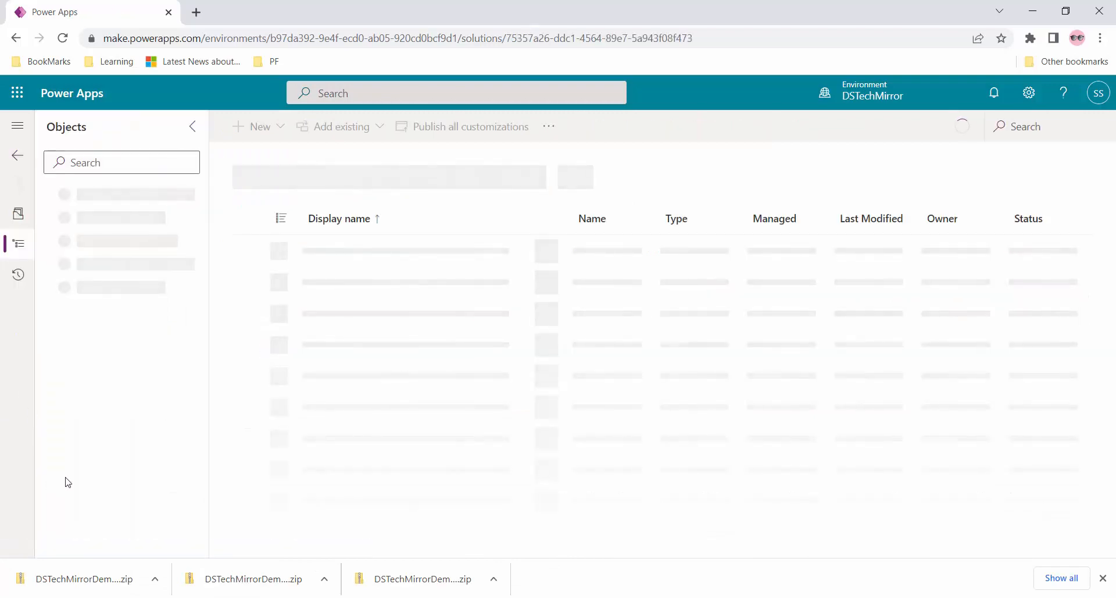
click(135, 568)
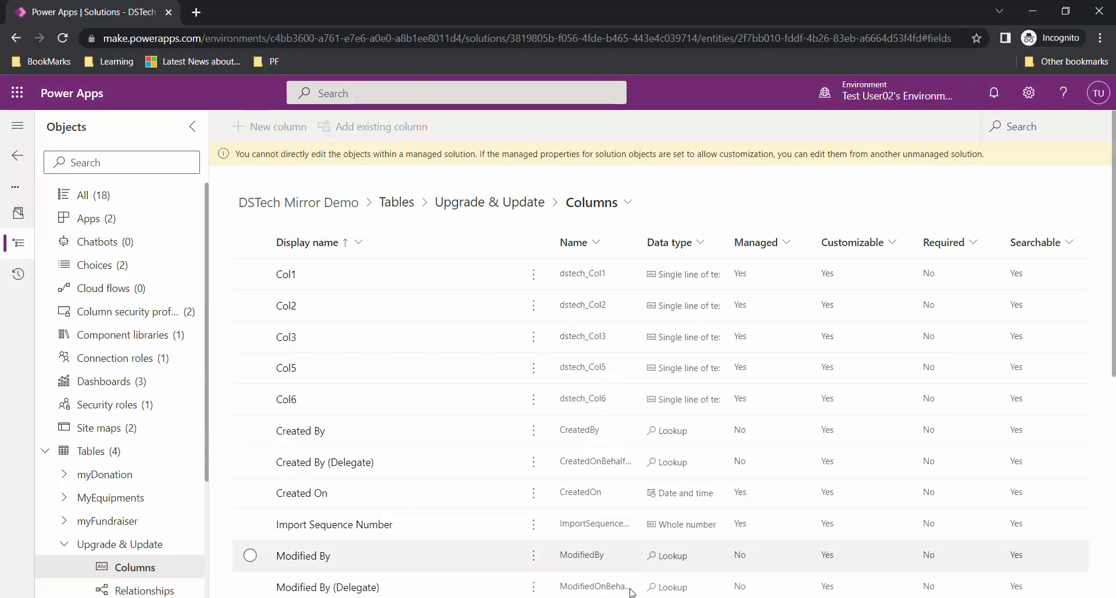
mouse_move(538, 597)
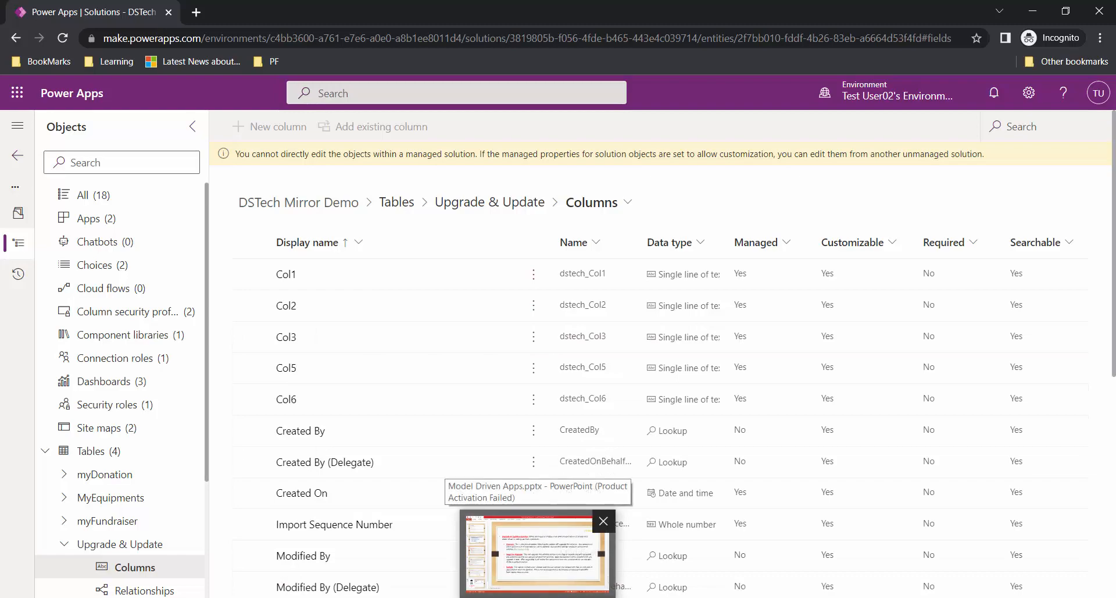
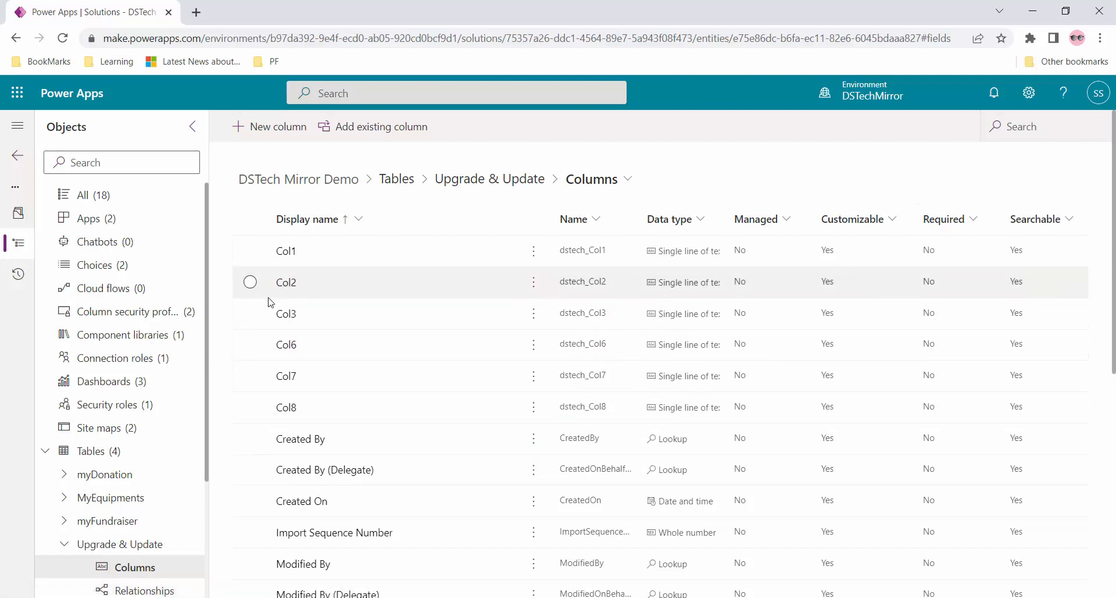
- Delete the Col6 column from the Upgrade & Update table, then go back to Solutions
click(250, 344)
click(608, 126)
click(630, 183)
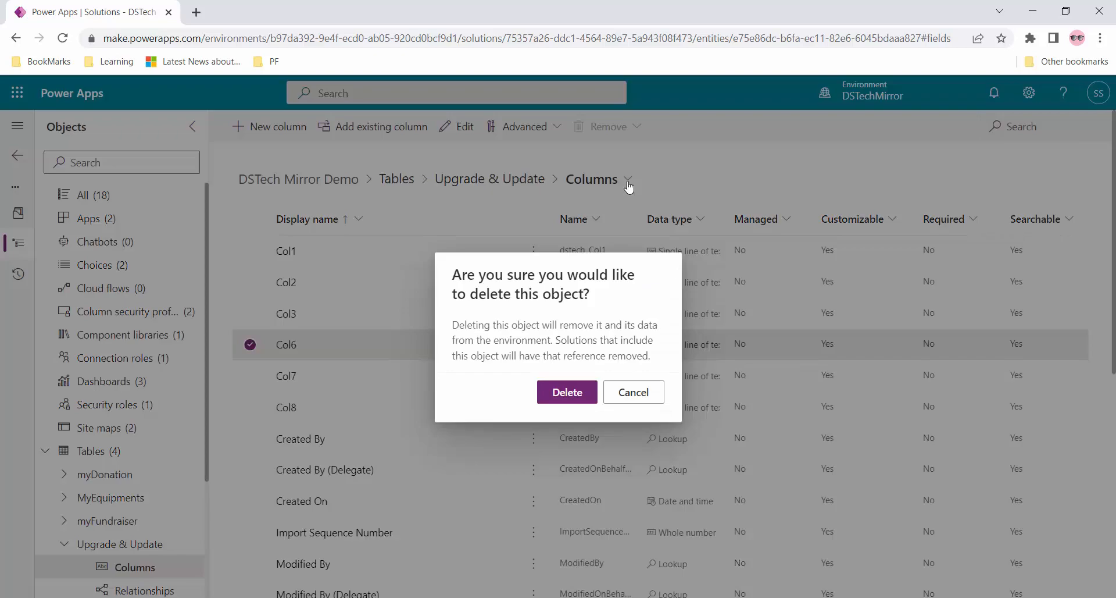
click(562, 392)
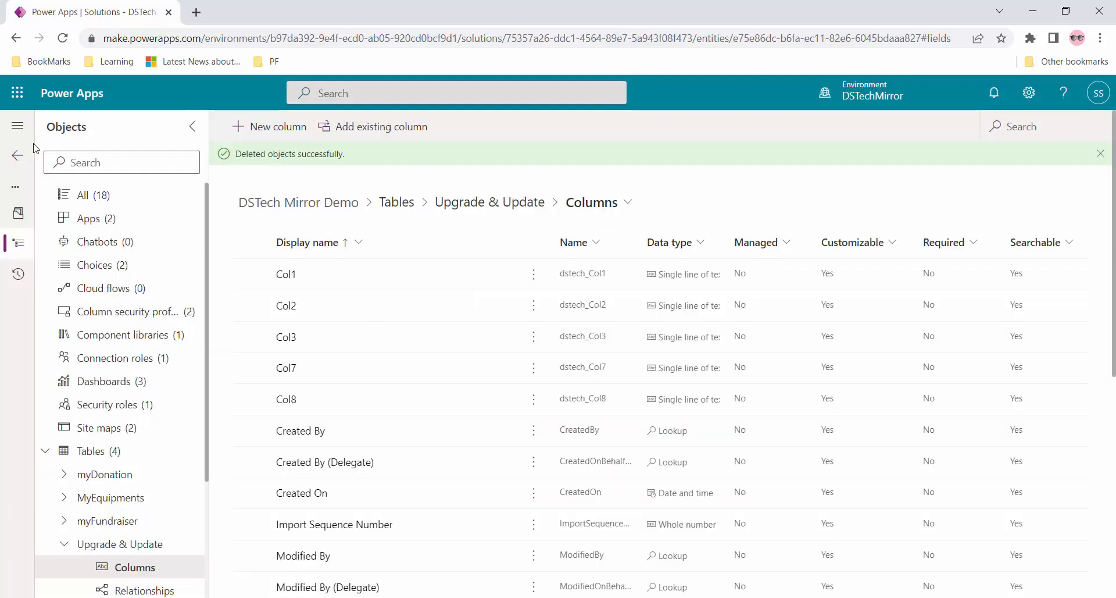
click(17, 154)
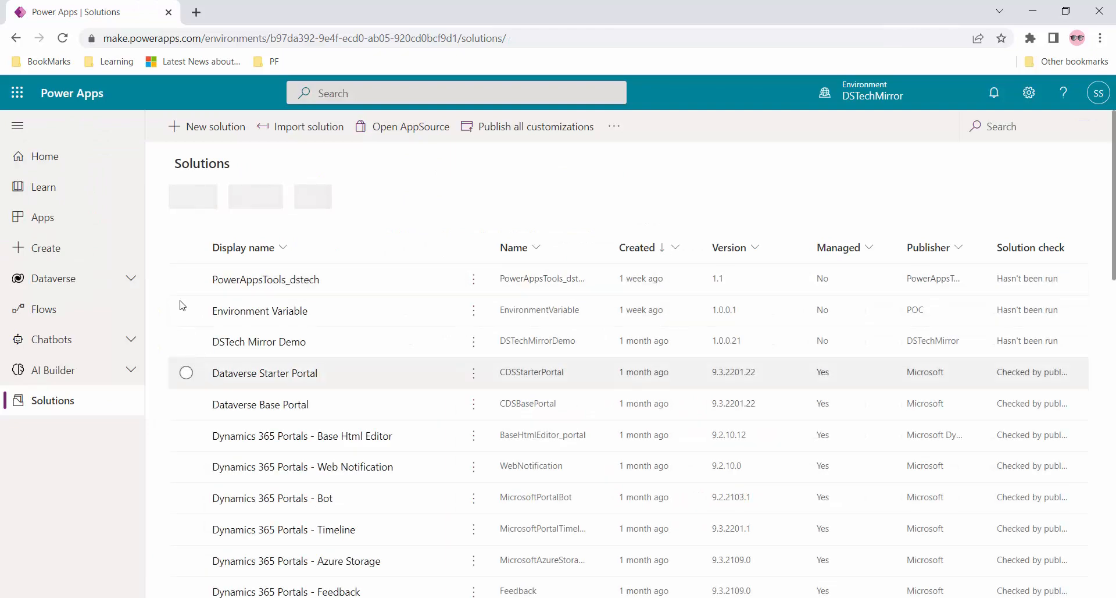
- Publish all changes and export DSTech Mirror Demo as managed with version 1.0.0.22
click(187, 342)
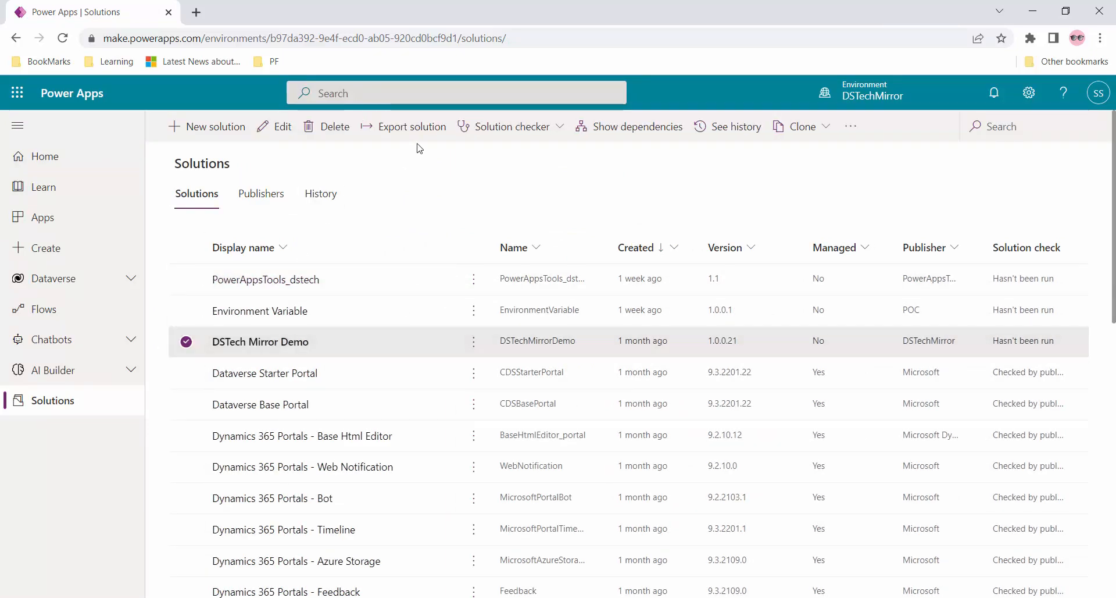
click(400, 127)
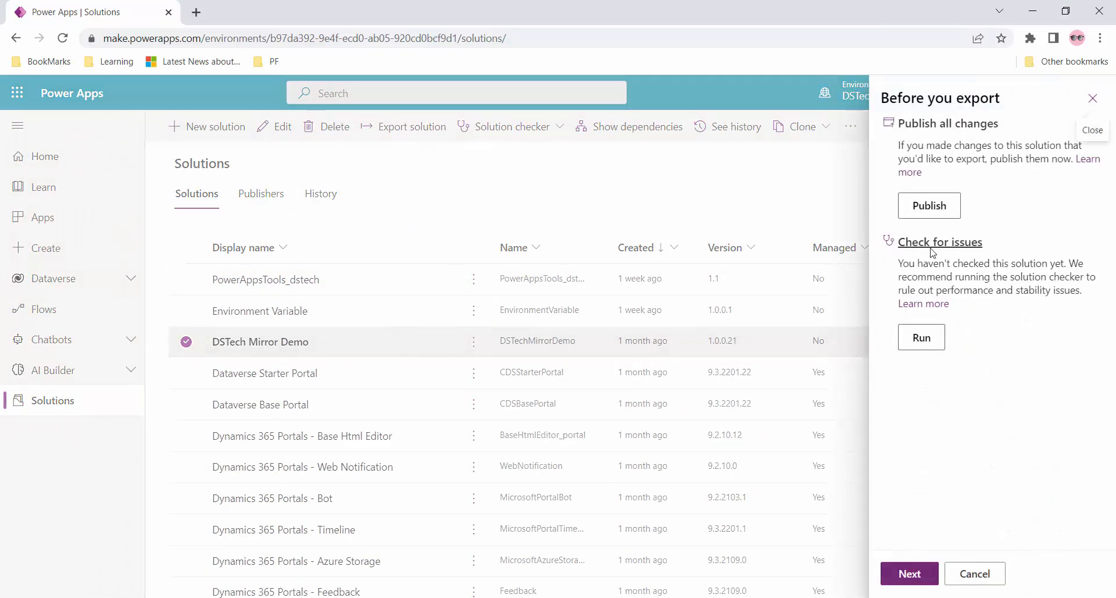
click(945, 214)
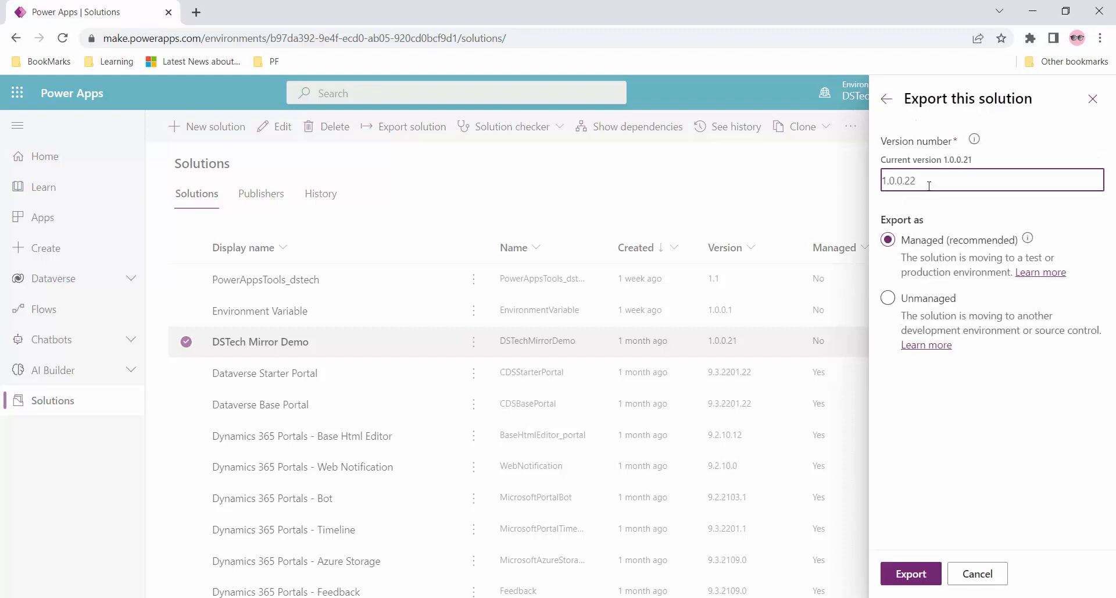
click(929, 185)
click(910, 575)
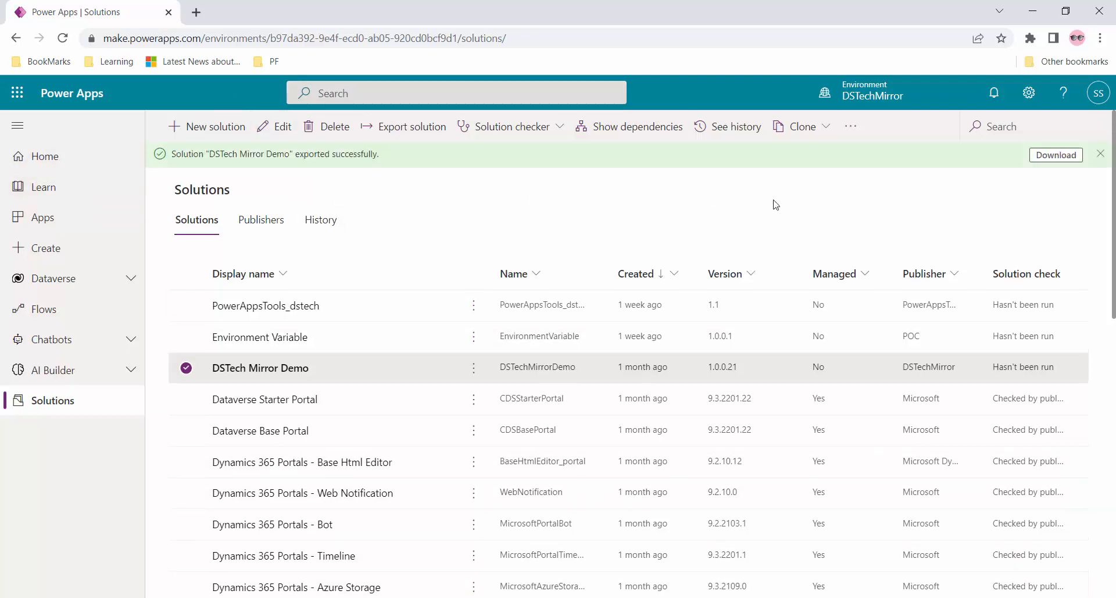
- Download the export and pick DSTechMirrorDemo_1_0_0_22_managed.zip for import into the test environment
click(1054, 155)
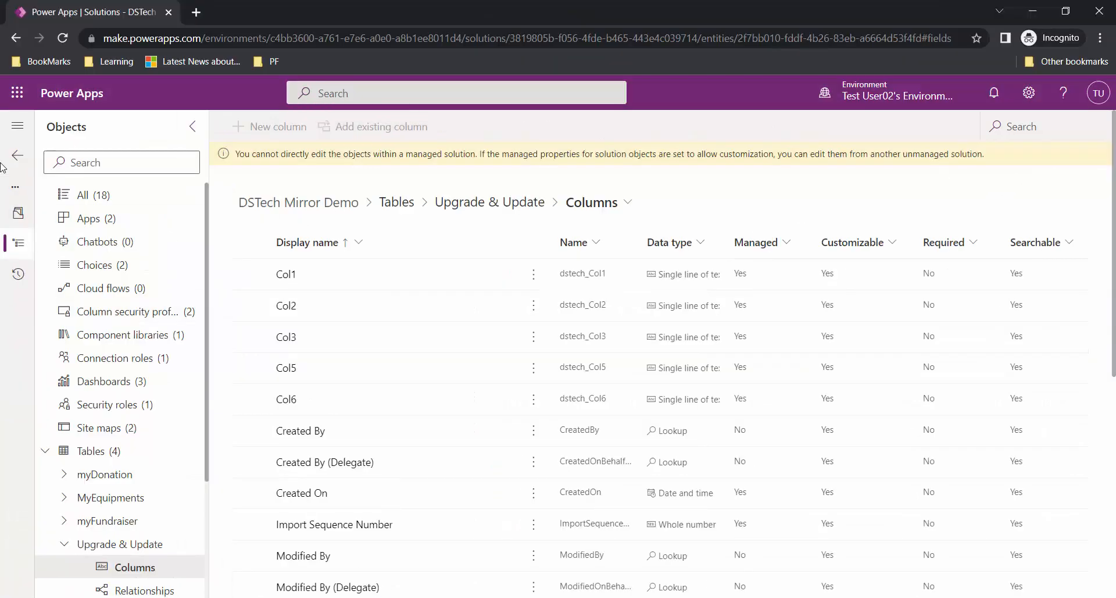
click(18, 154)
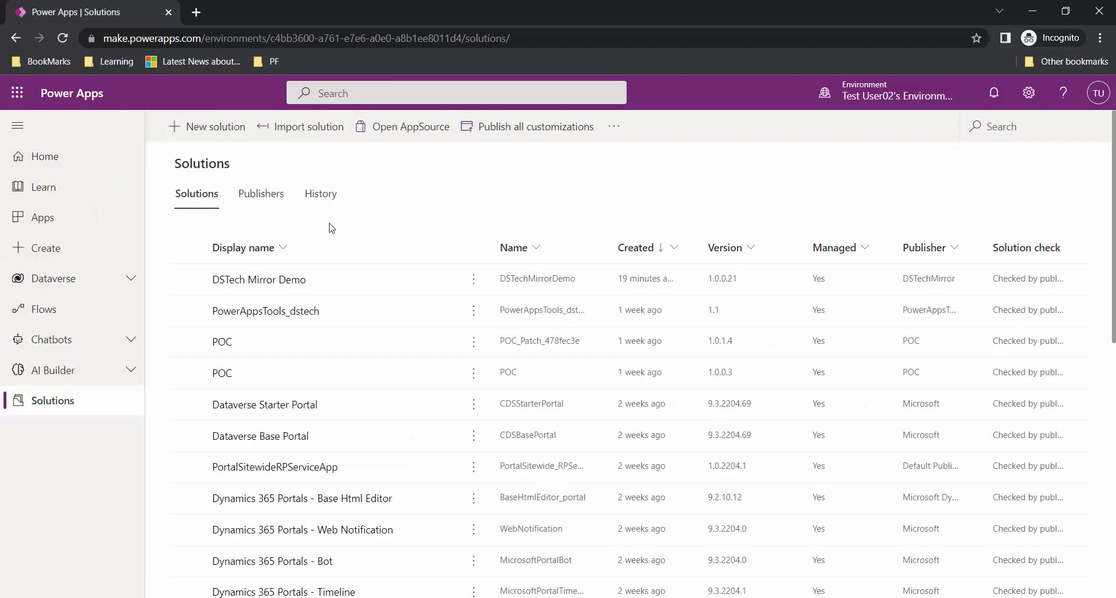
click(309, 128)
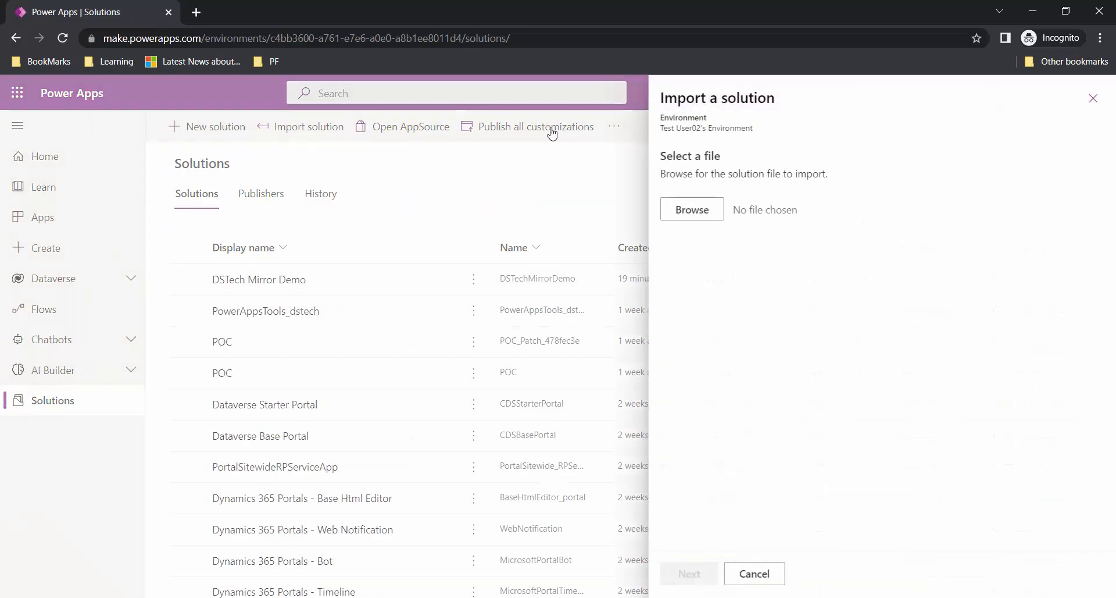
click(692, 210)
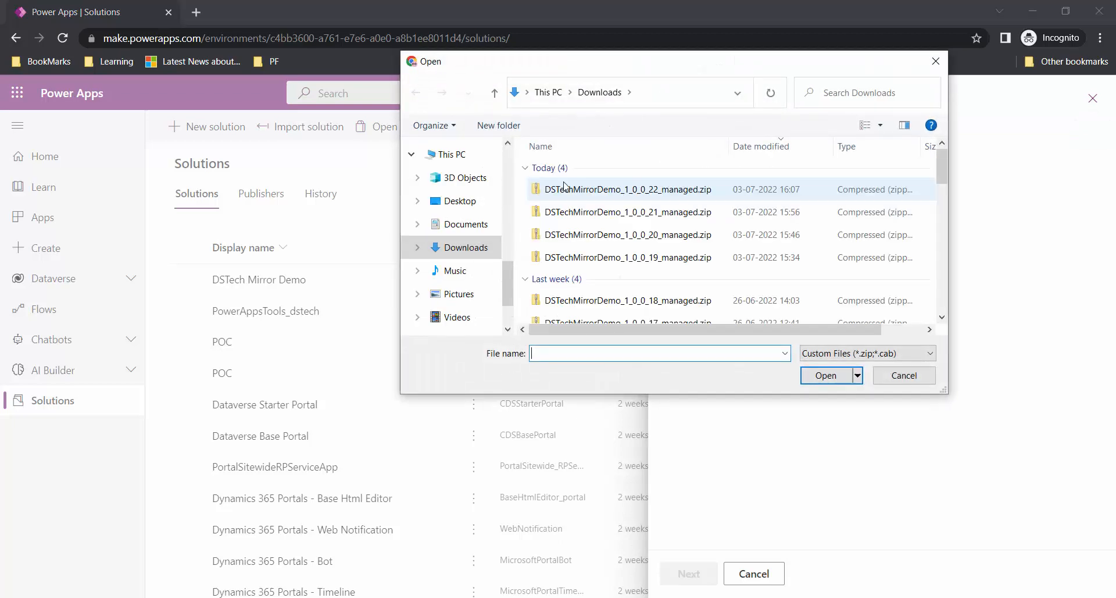
double_click(658, 189)
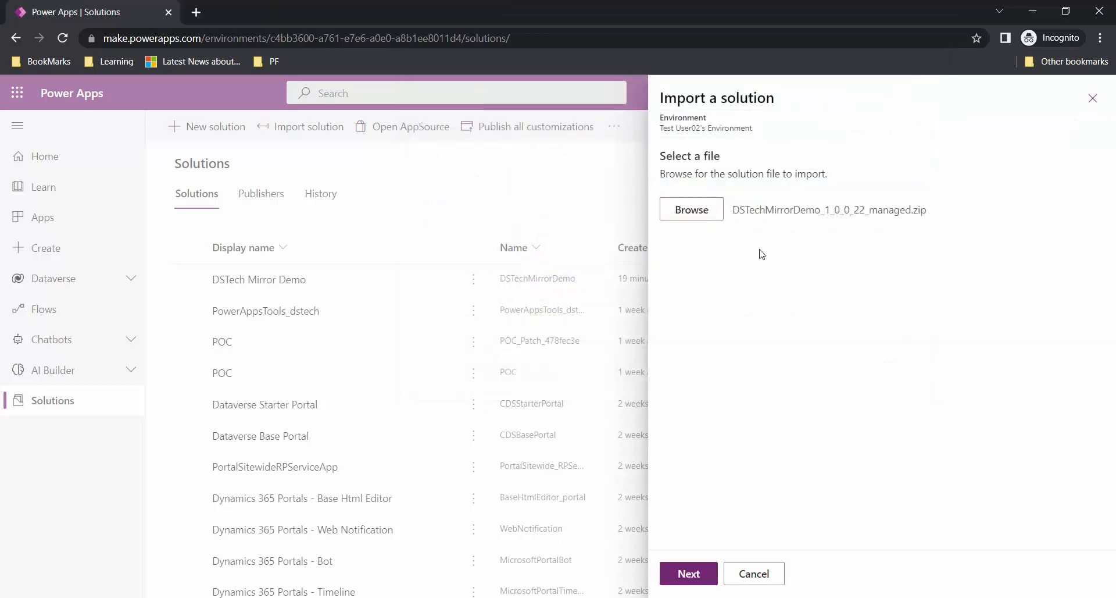
- Import the 1.0.0.22 package with Stage for upgrade enabled
click(687, 573)
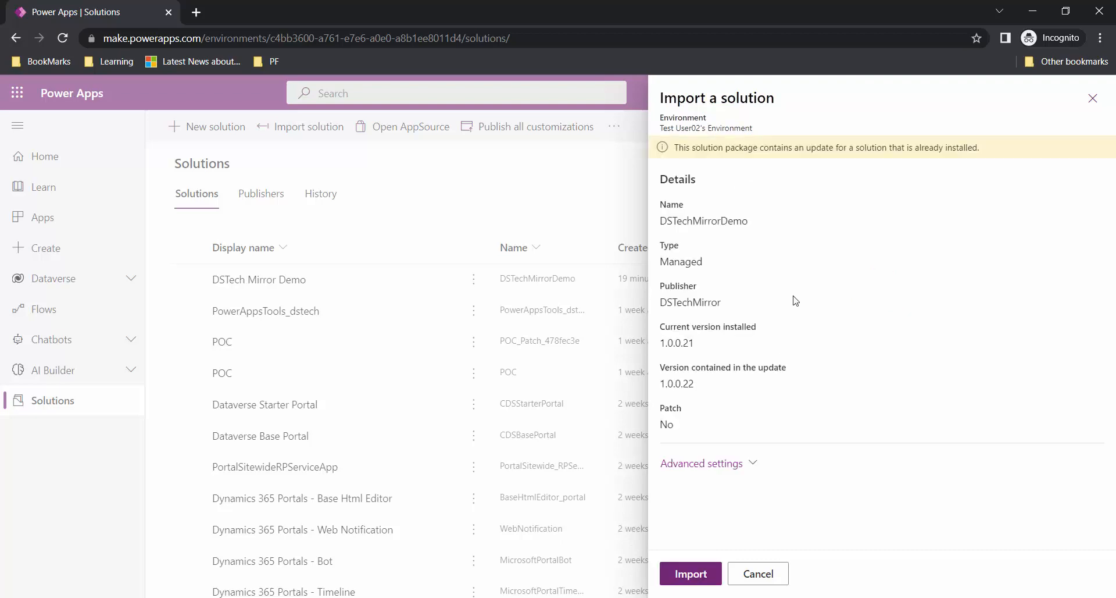
click(715, 463)
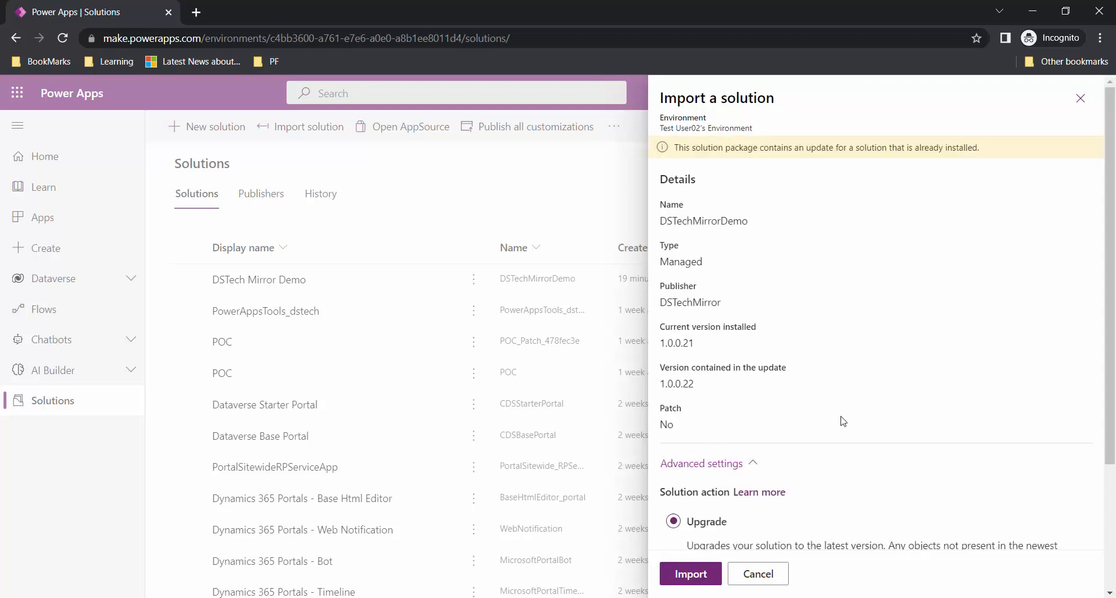
scroll(844, 421, down, 3)
click(734, 414)
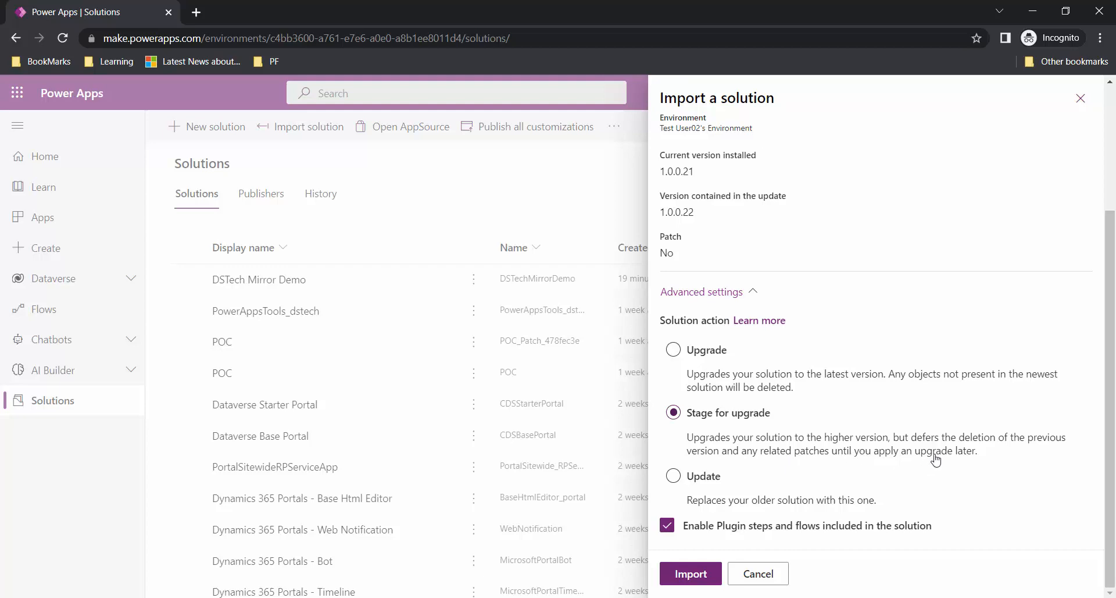
click(690, 567)
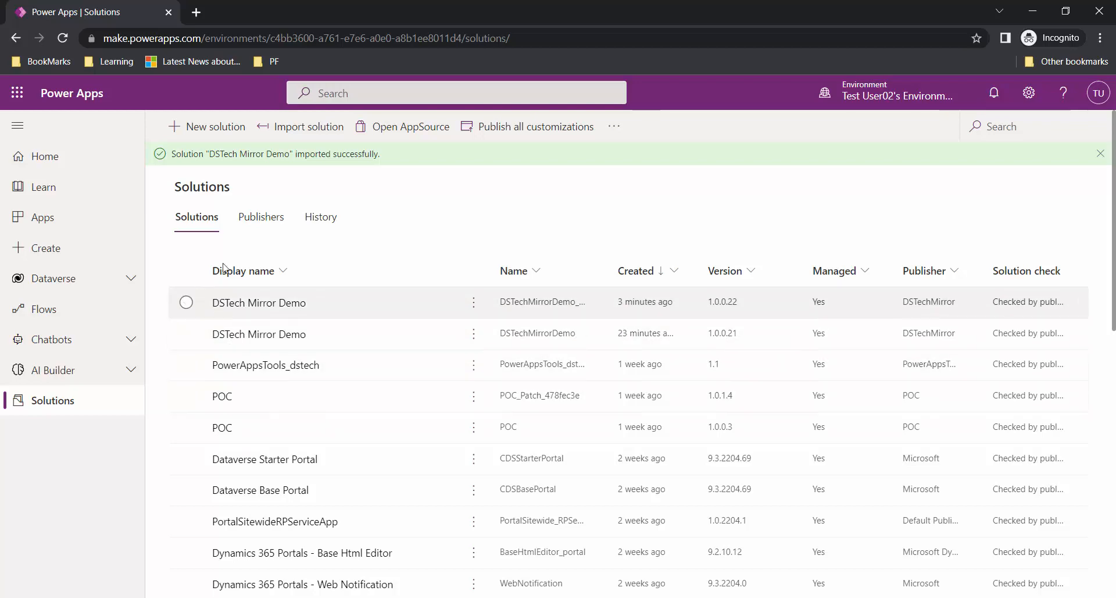
click(269, 308)
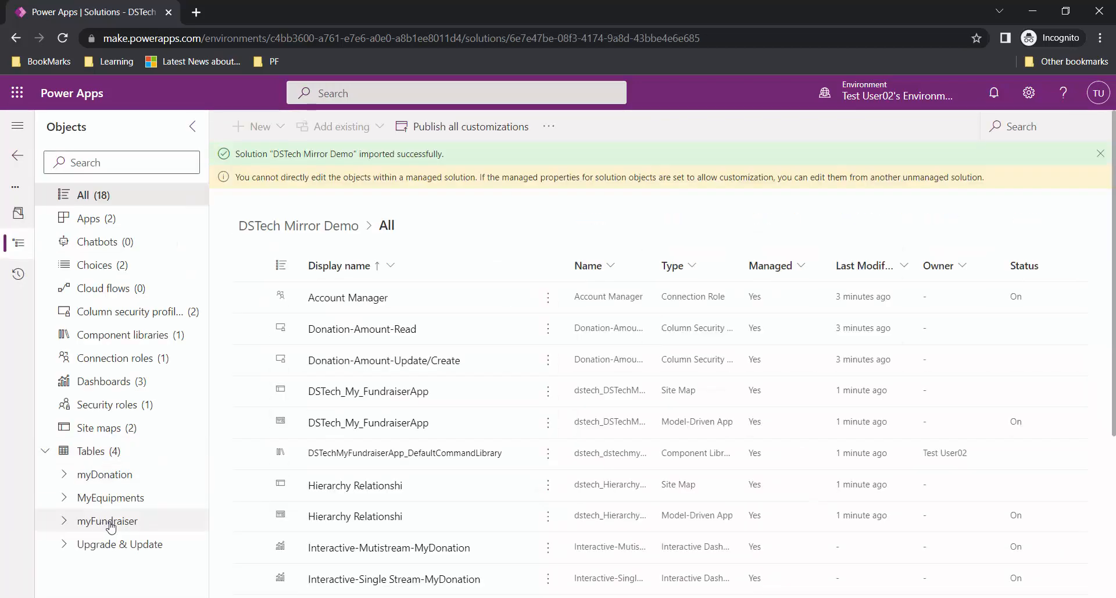
click(65, 546)
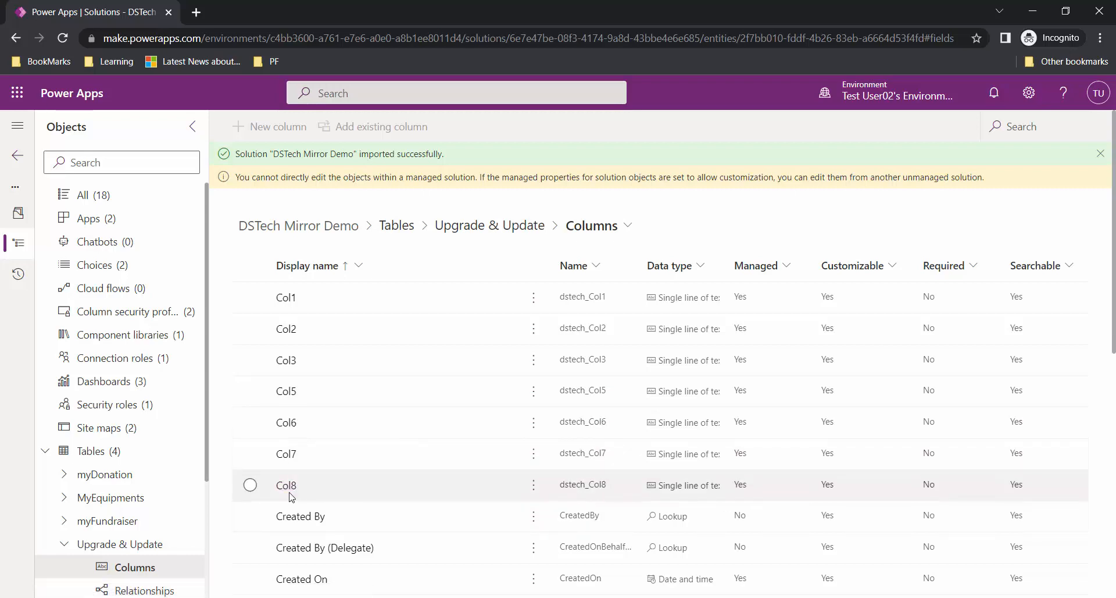
click(193, 130)
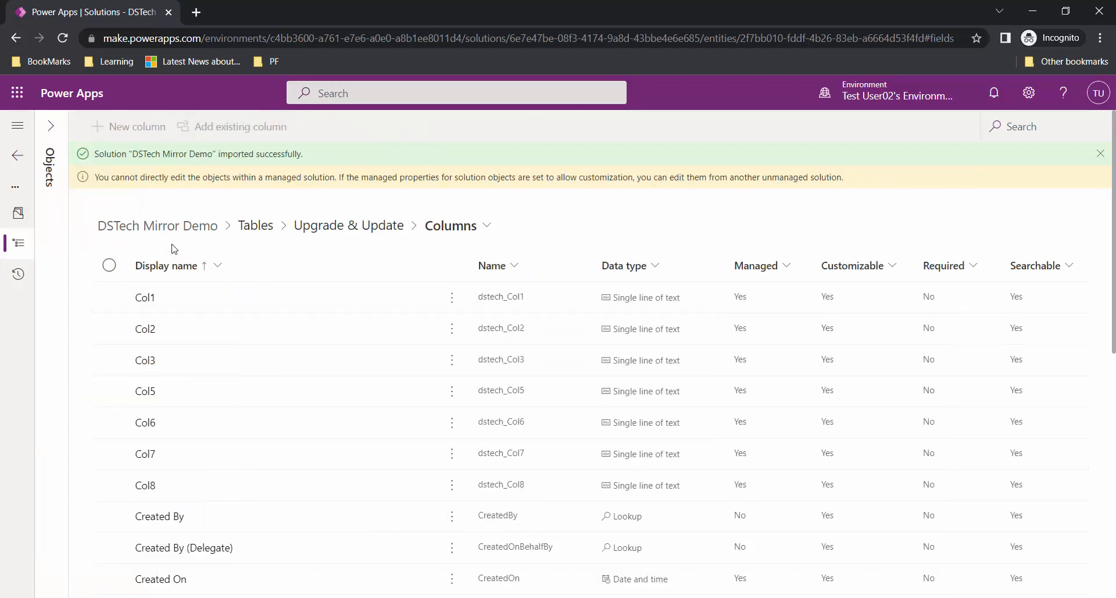
click(19, 156)
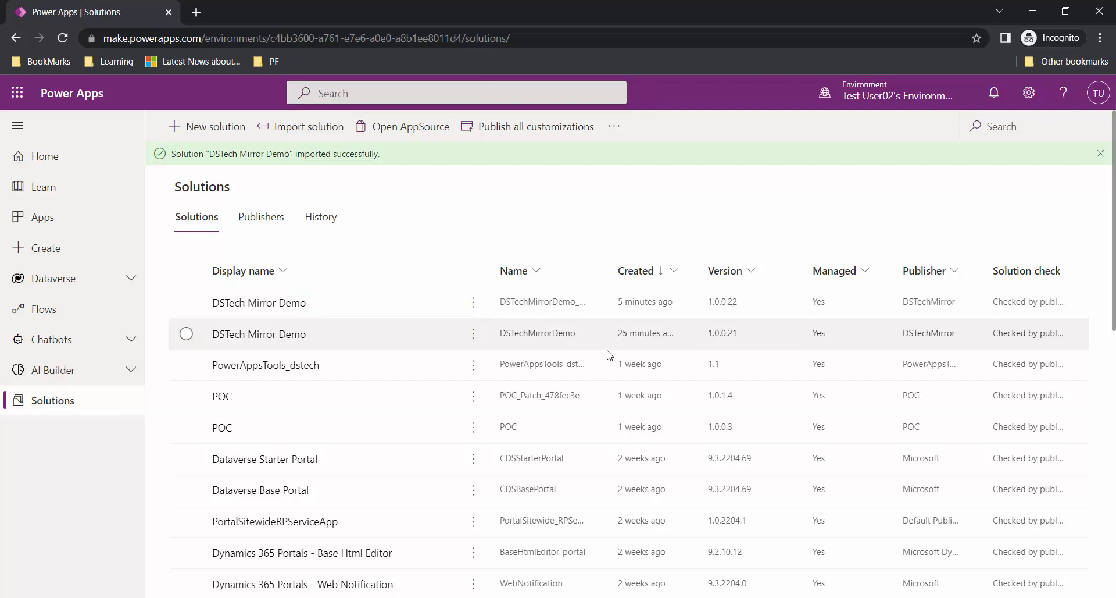
- Check the options for the 1.0.0.21 and 1.0.0.22 DSTech Mirror Demo entries
click(474, 338)
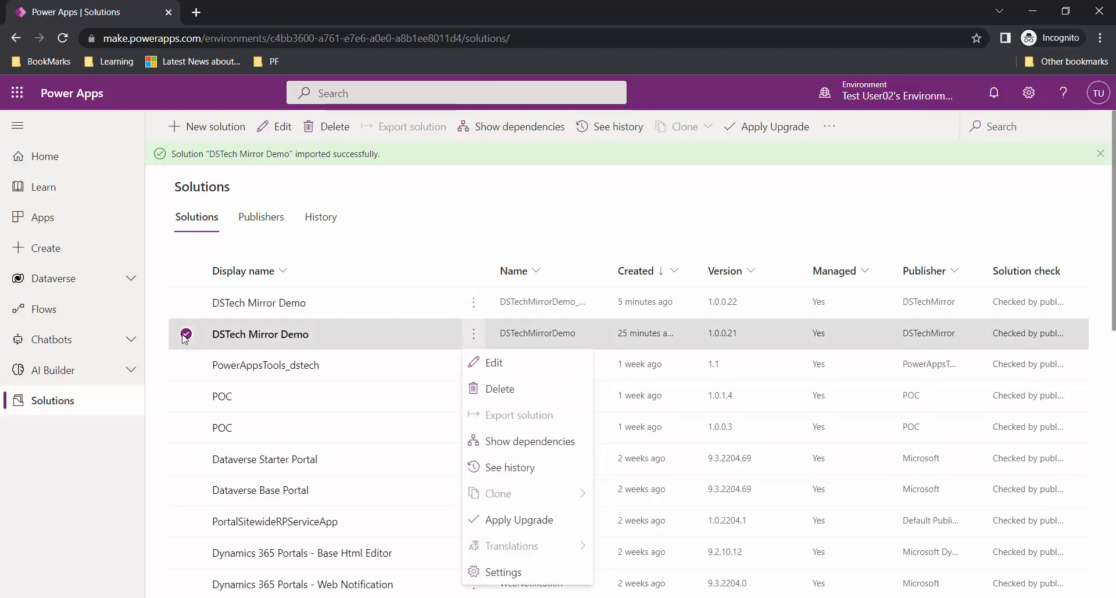
click(468, 213)
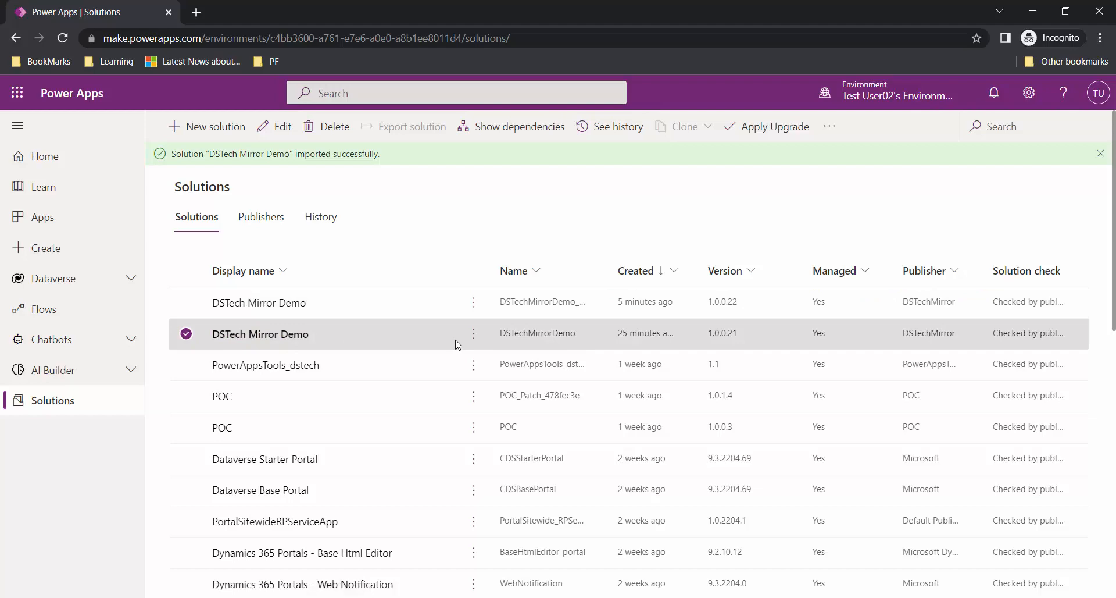
click(186, 334)
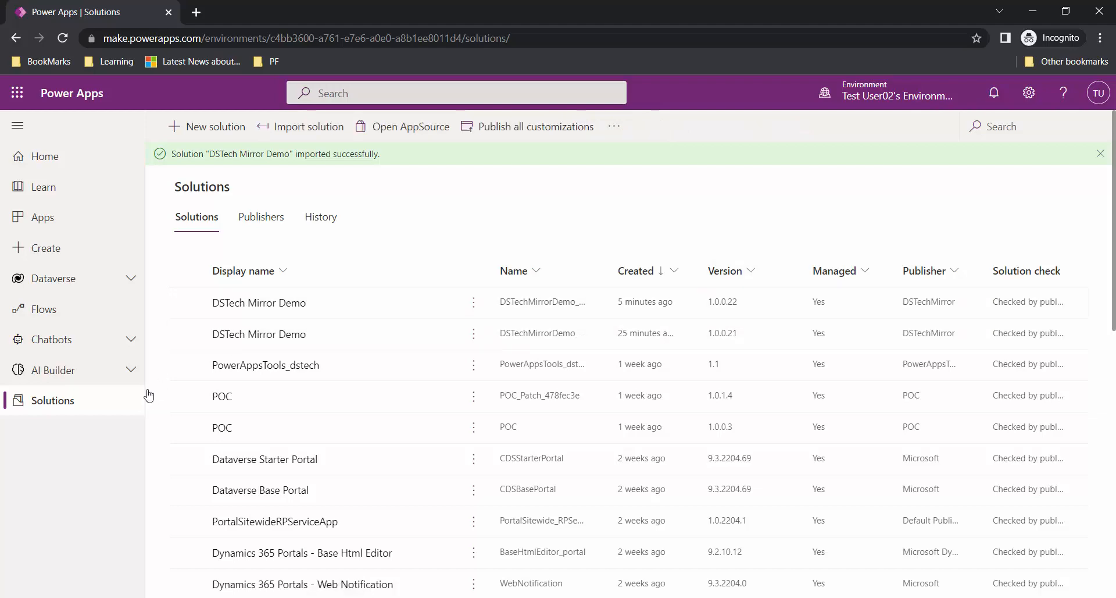
click(188, 304)
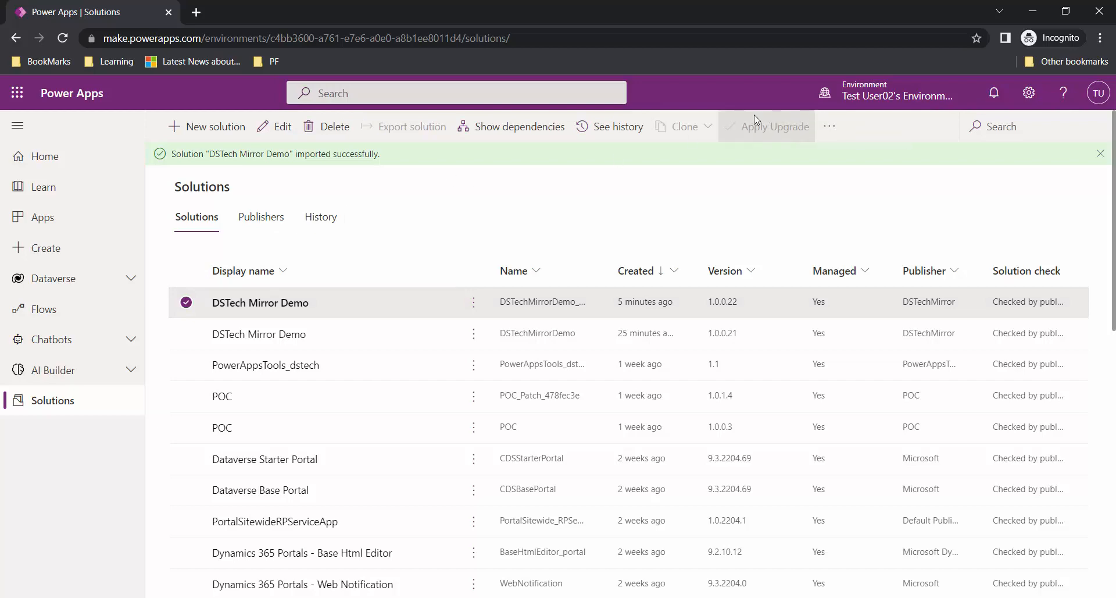
click(187, 303)
- Apply the staged upgrade on the 1.0.0.21 entry and clear the success notices
click(189, 336)
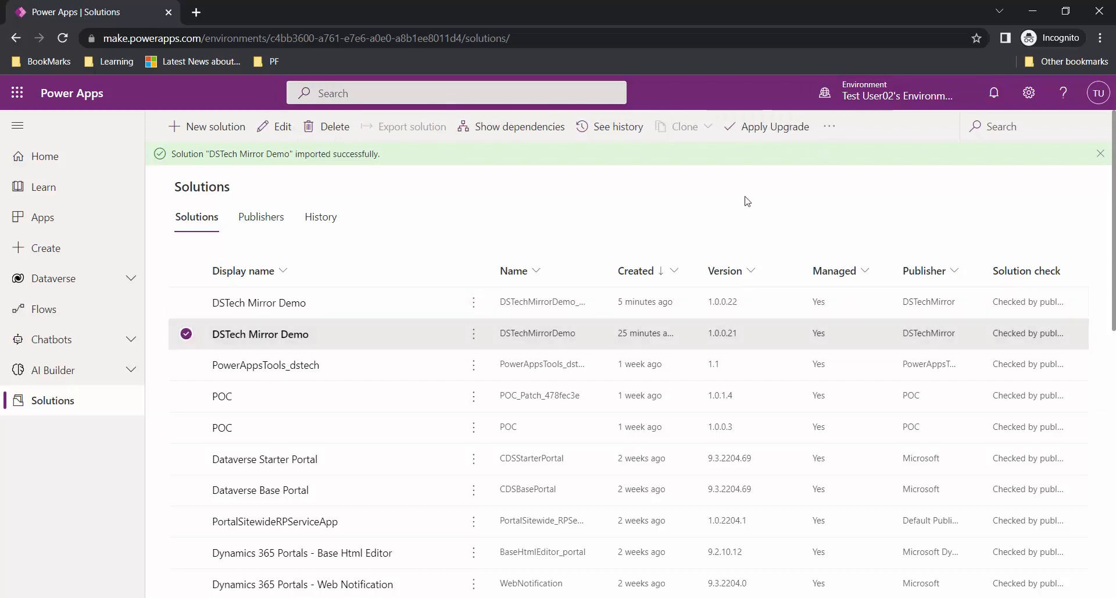
click(795, 128)
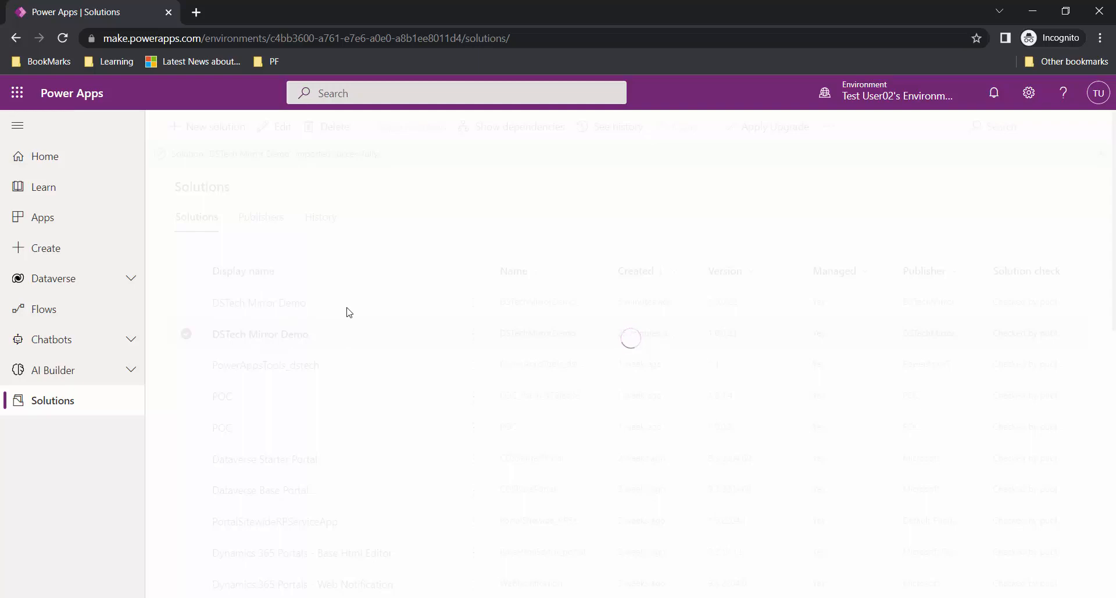
click(1100, 174)
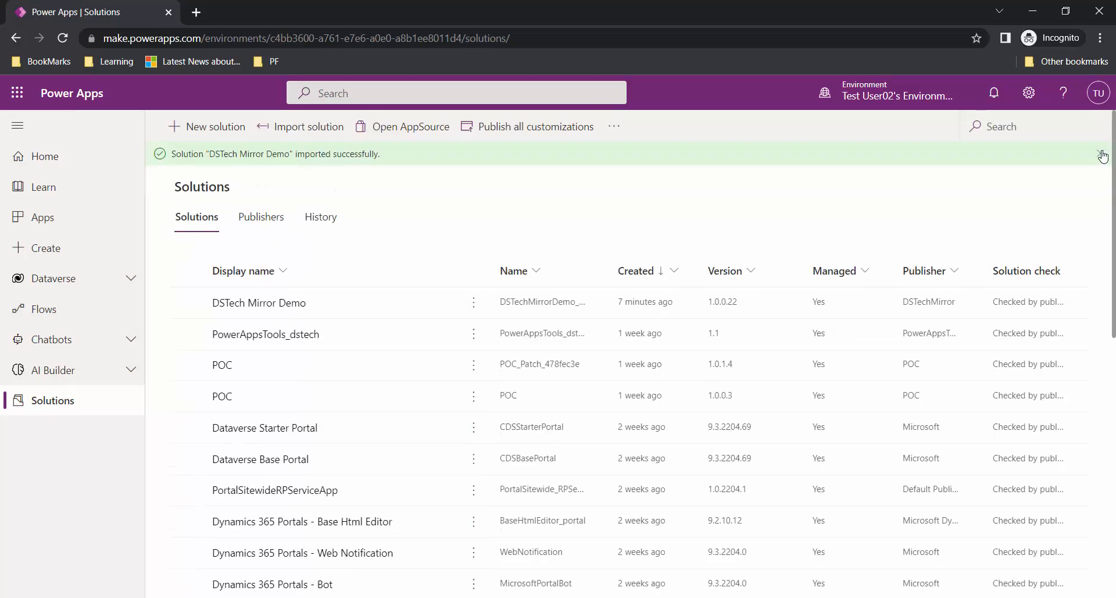
click(1103, 154)
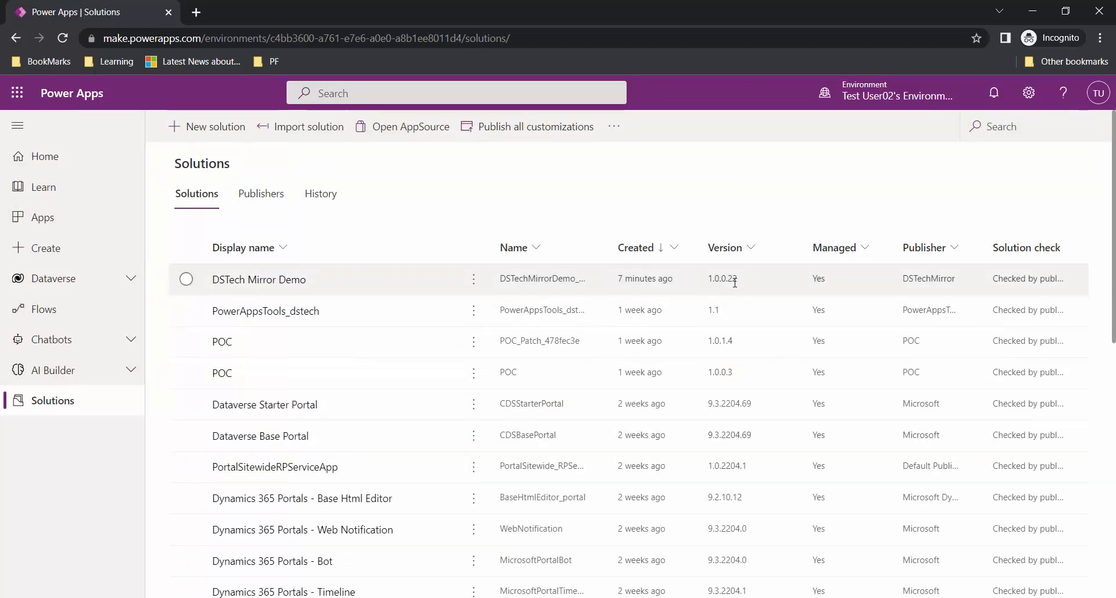
- Review the import history with a wider Name column, then show DSTech Mirror Demo's Upgrade & Update columns
click(321, 201)
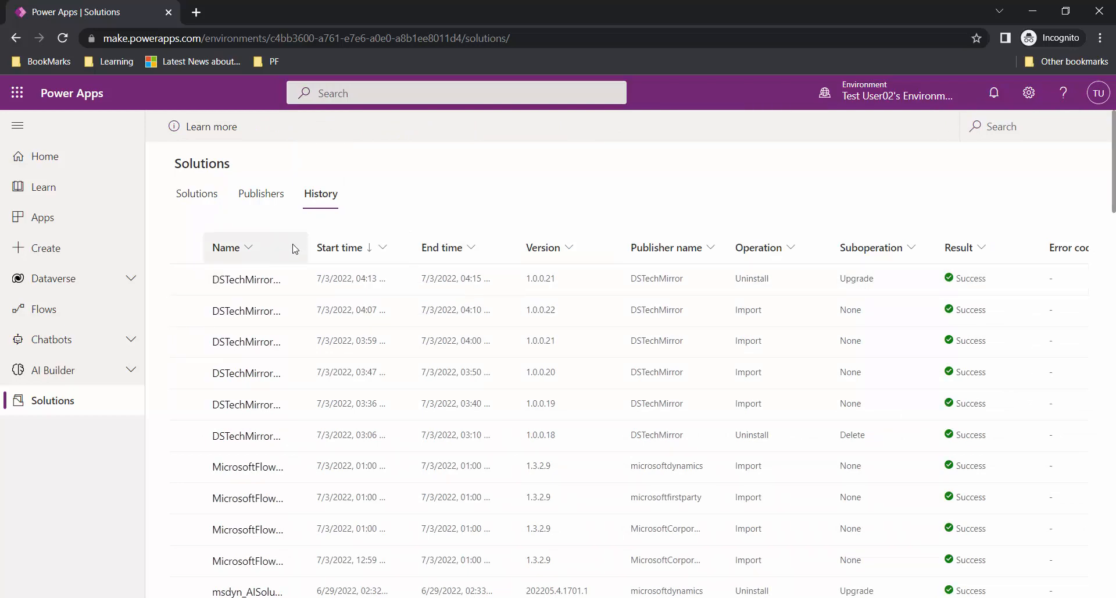
drag(309, 247, 378, 236)
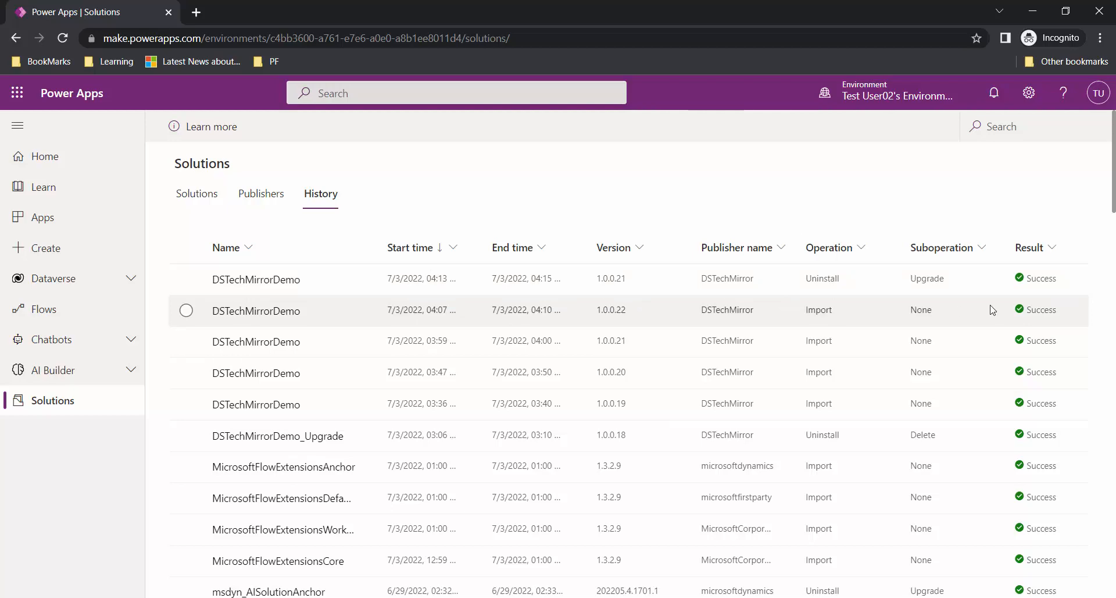
click(207, 198)
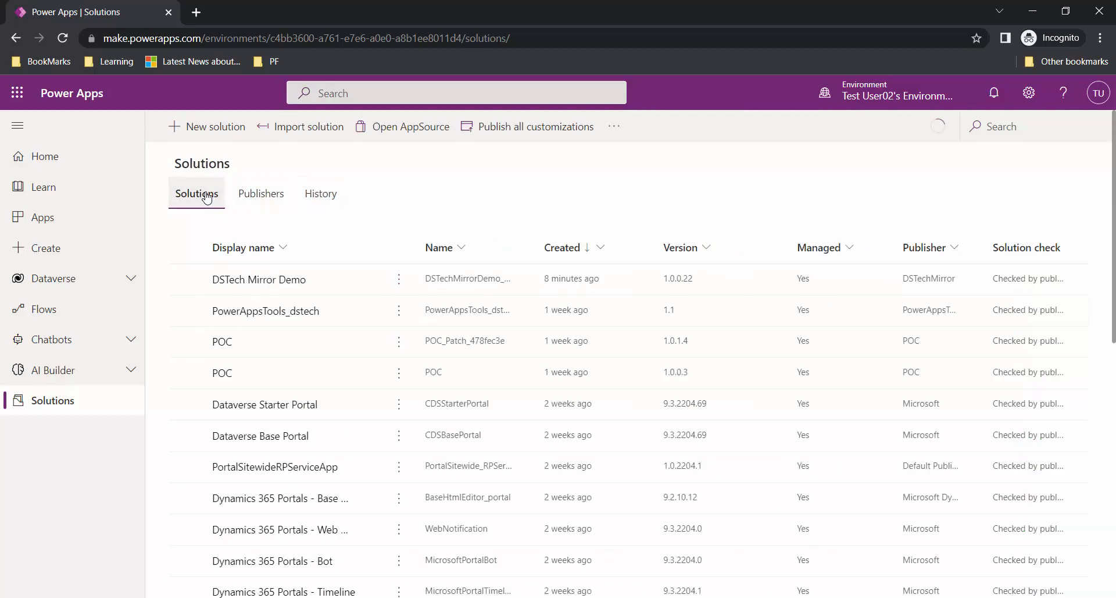
click(274, 283)
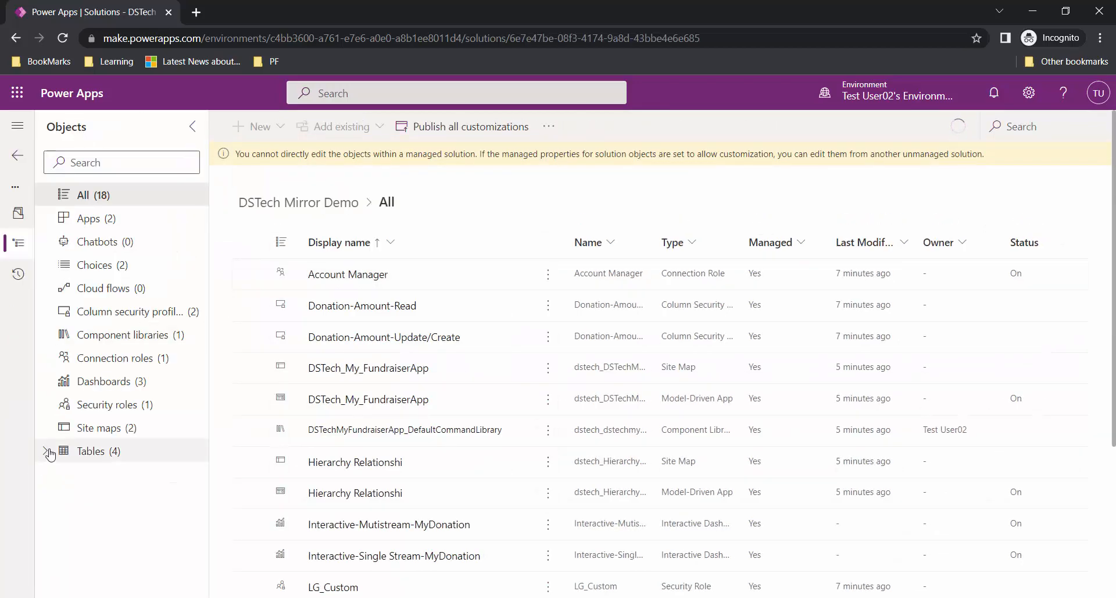
click(70, 549)
click(131, 567)
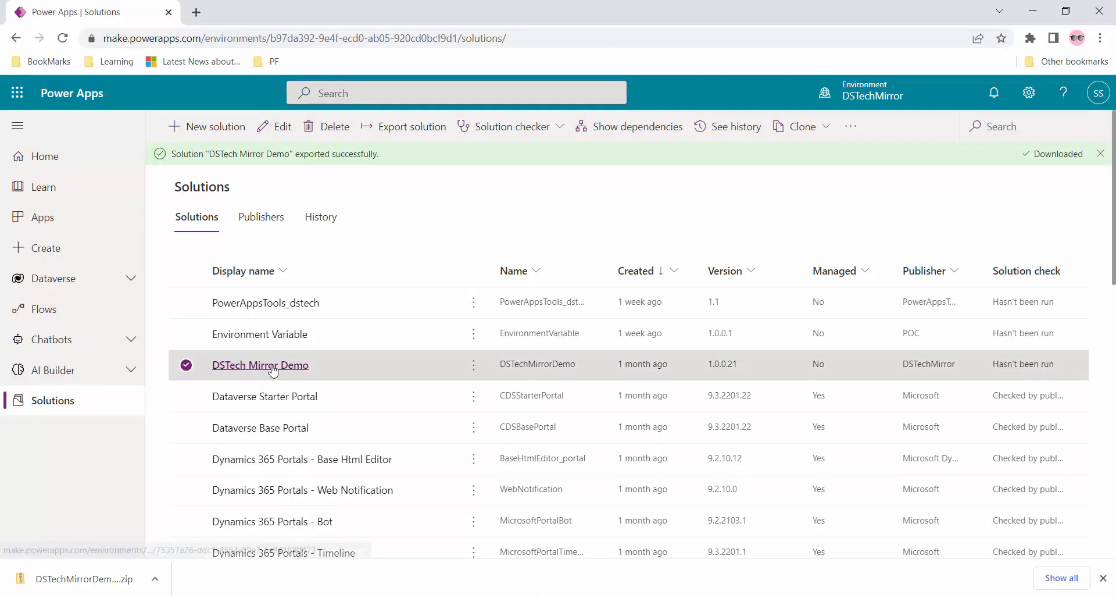
- Show the development DSTech Mirror Demo's Upgrade & Update columns, then bring up the PowerPoint slides
click(272, 366)
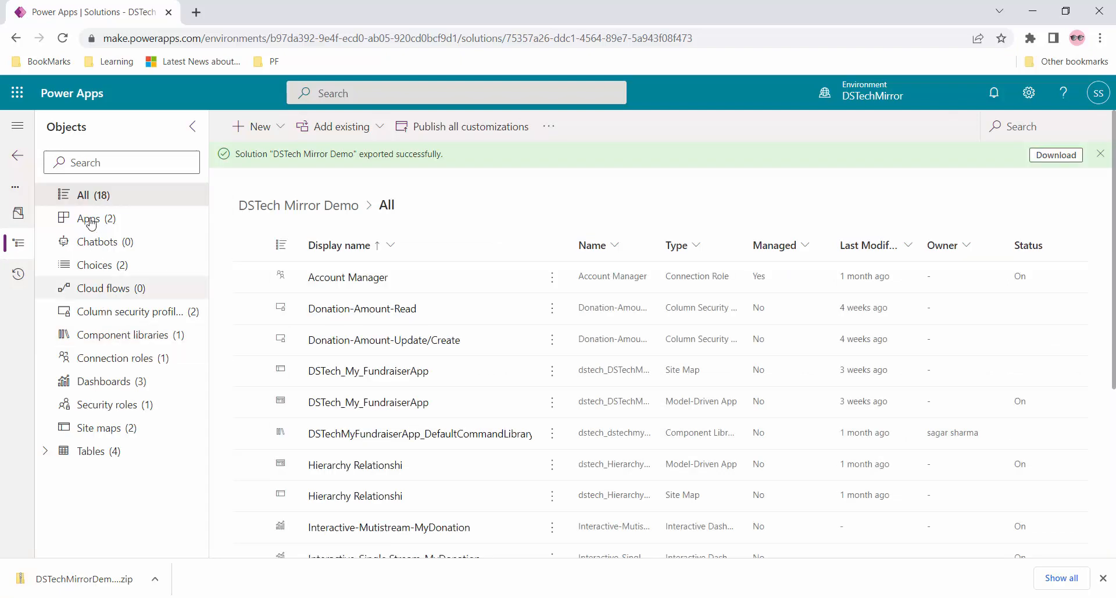
click(51, 453)
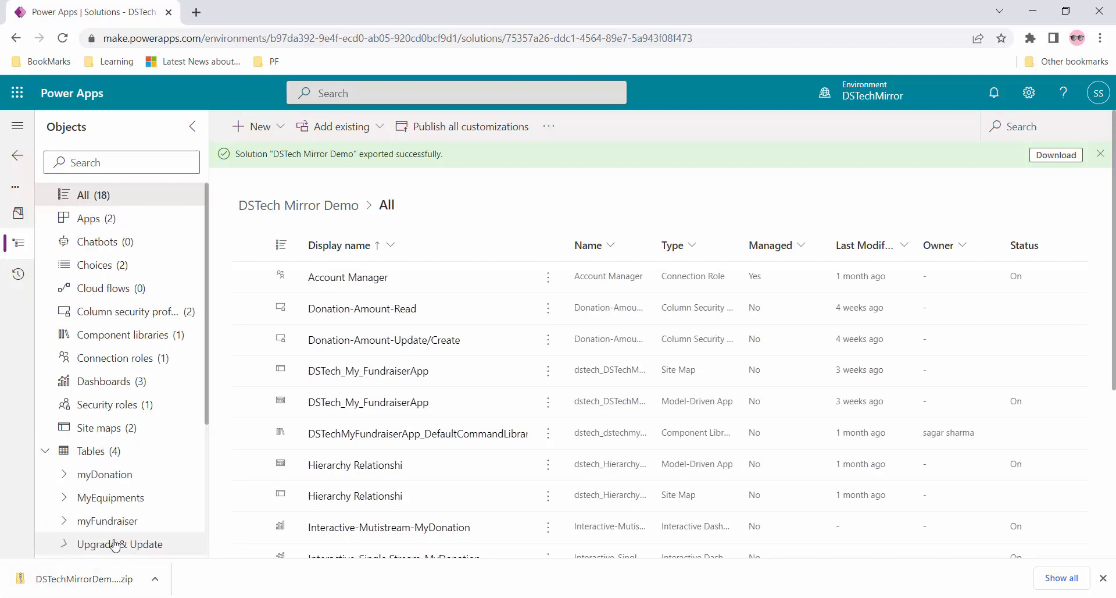
click(81, 544)
scroll(108, 552, down, 3)
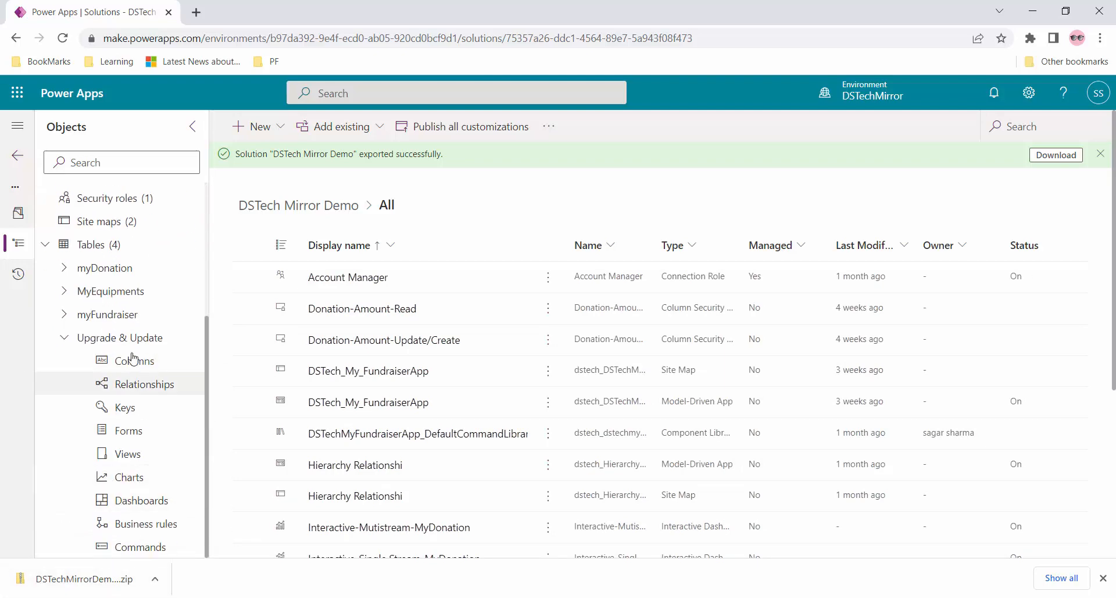
click(134, 368)
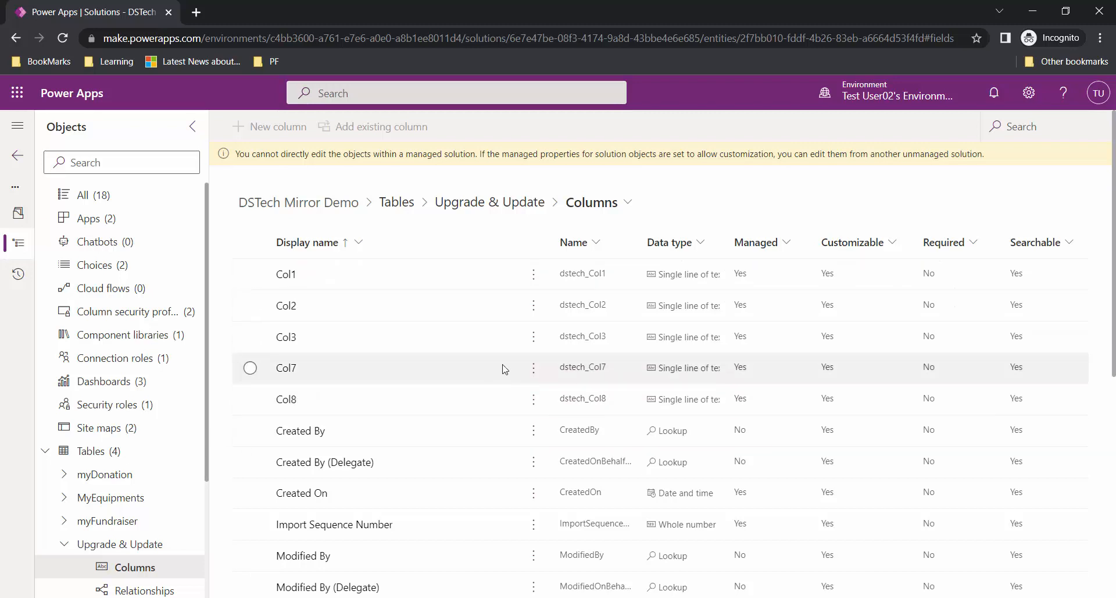
click(431, 597)
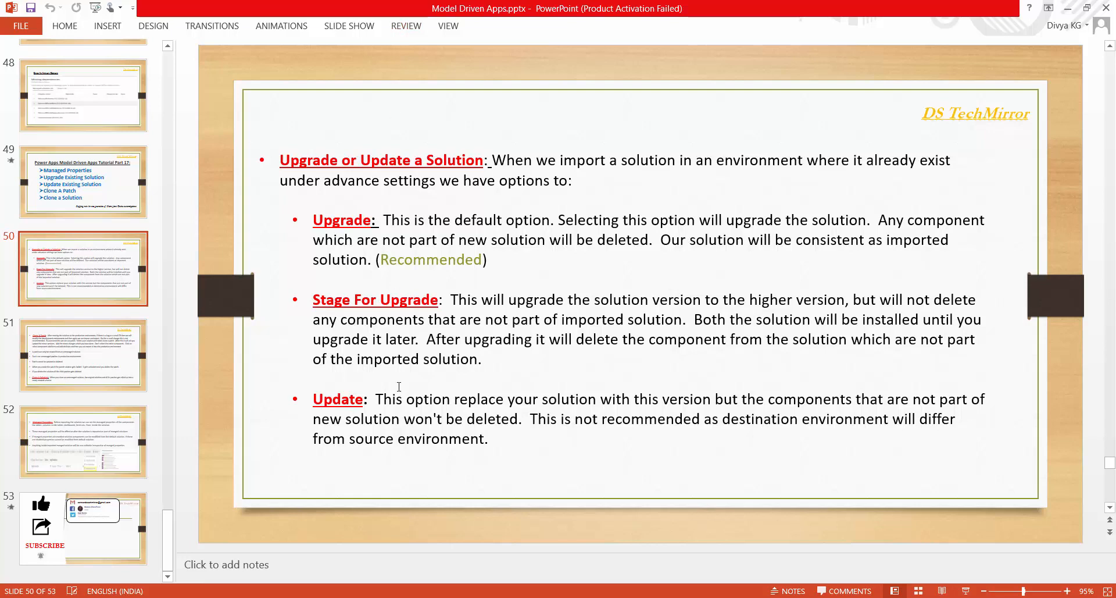
- Go to the Part 17 agenda slide, then to slide 51
click(108, 180)
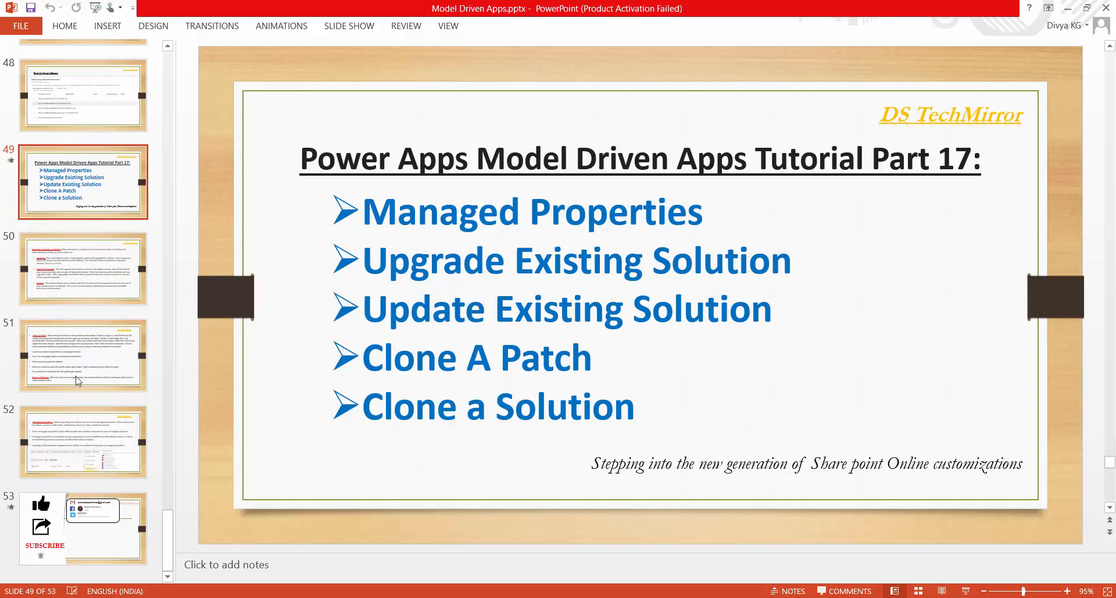
click(68, 355)
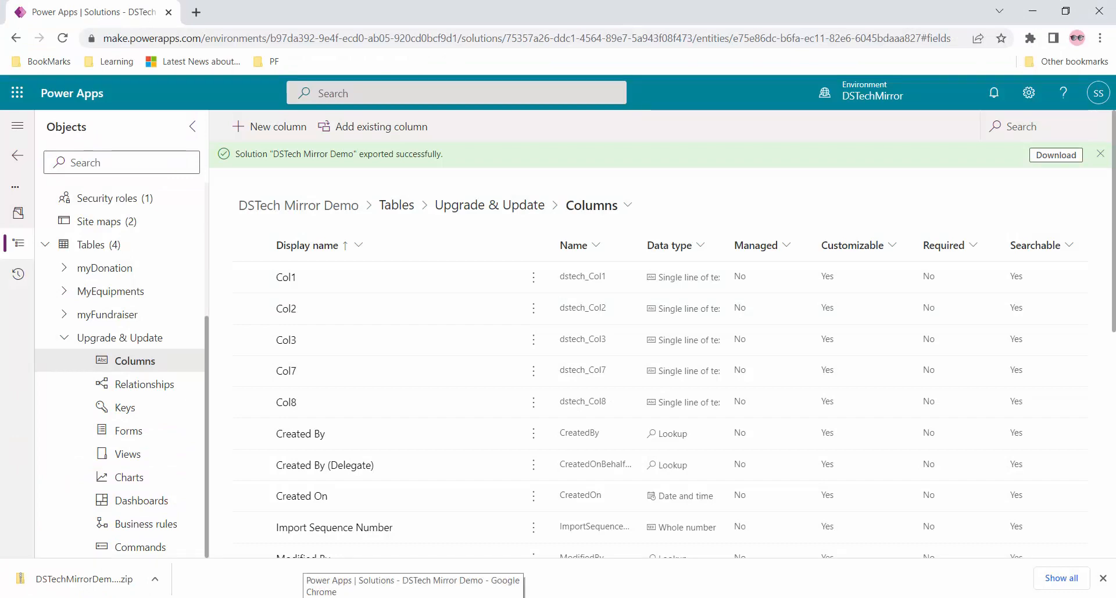
click(333, 596)
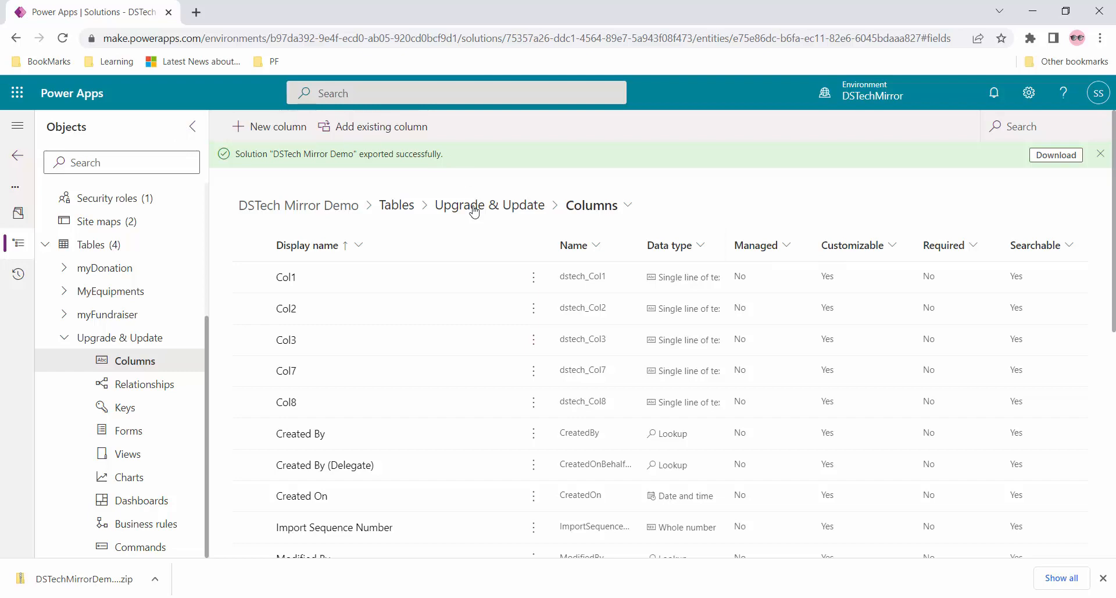
- Create and save a single line of text column named 'Patch col' in Upgrade & Update
click(246, 128)
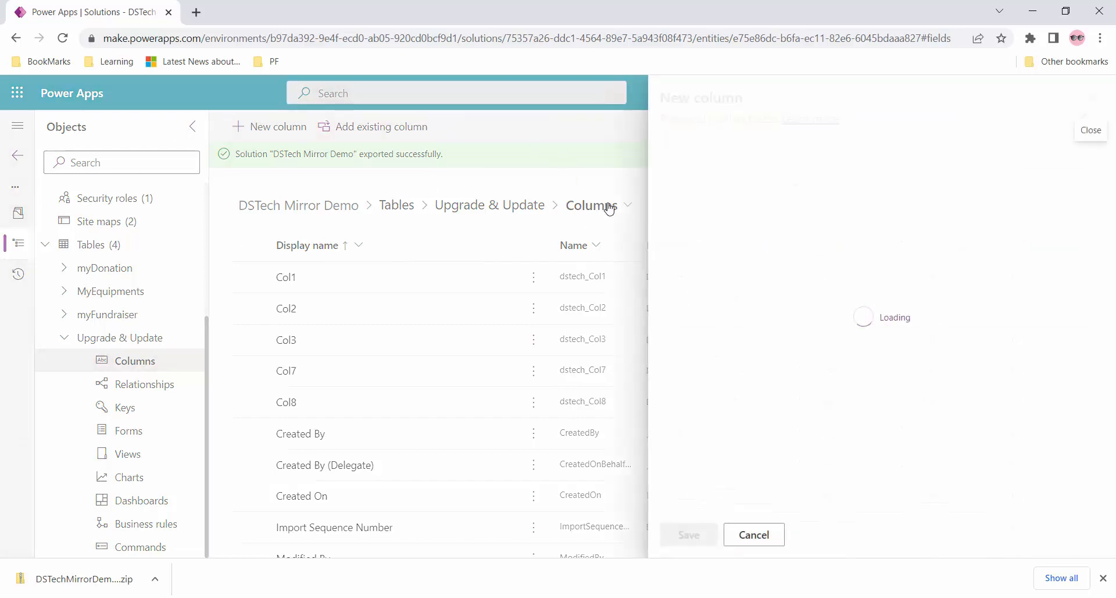
click(693, 183)
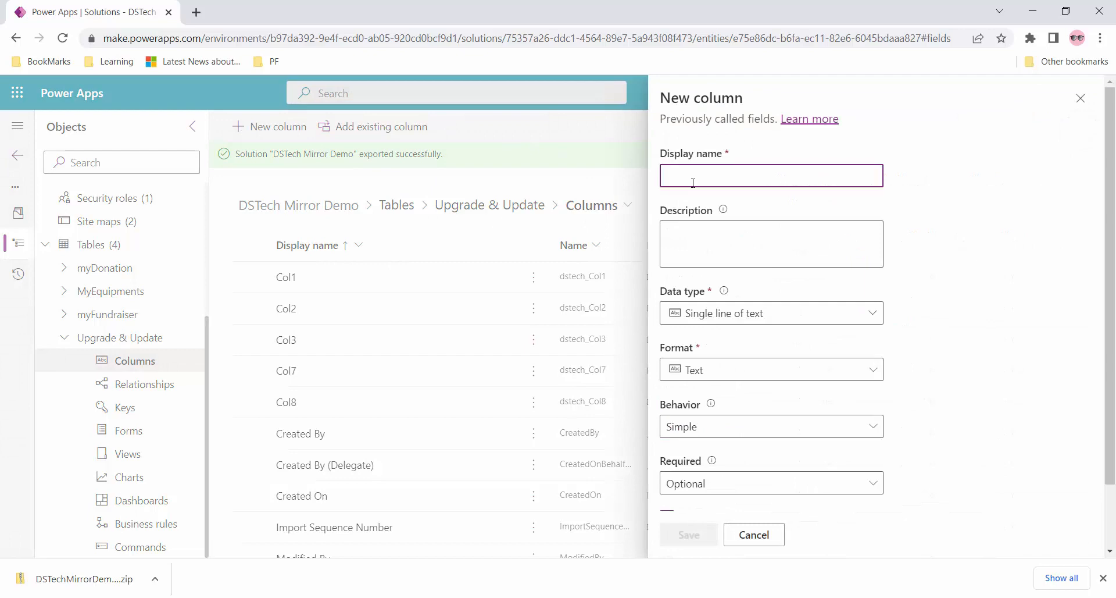
text(Patch col)
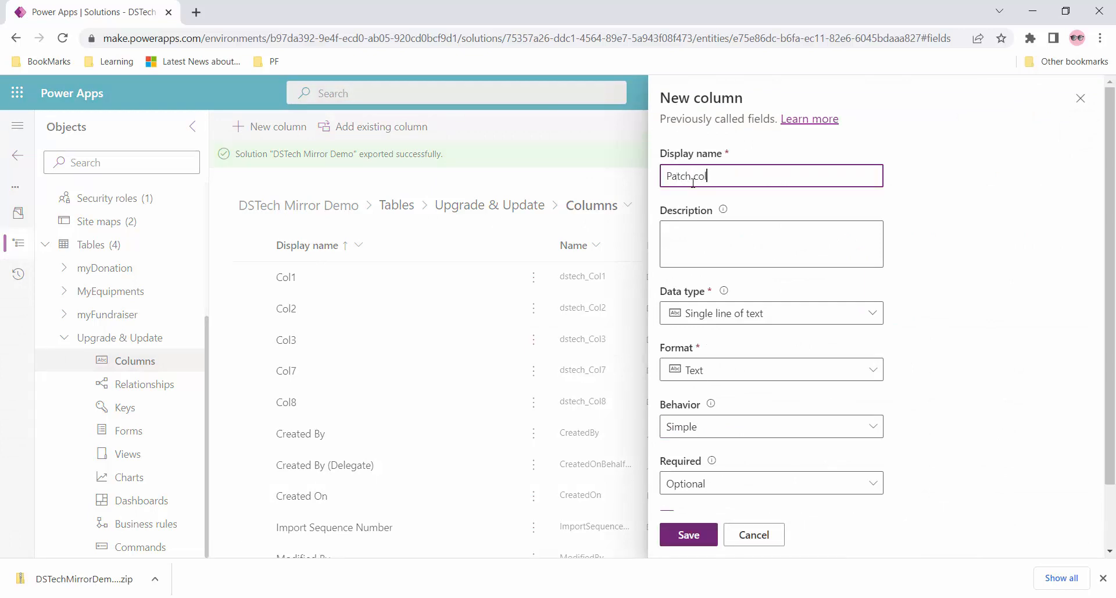
scroll(855, 282, down, 2)
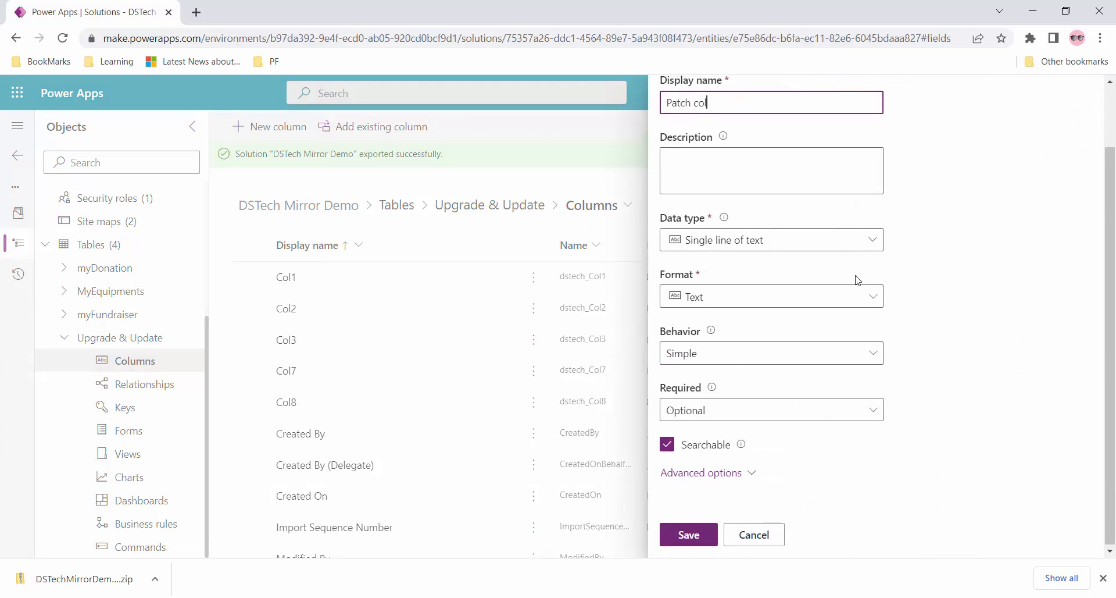
click(688, 539)
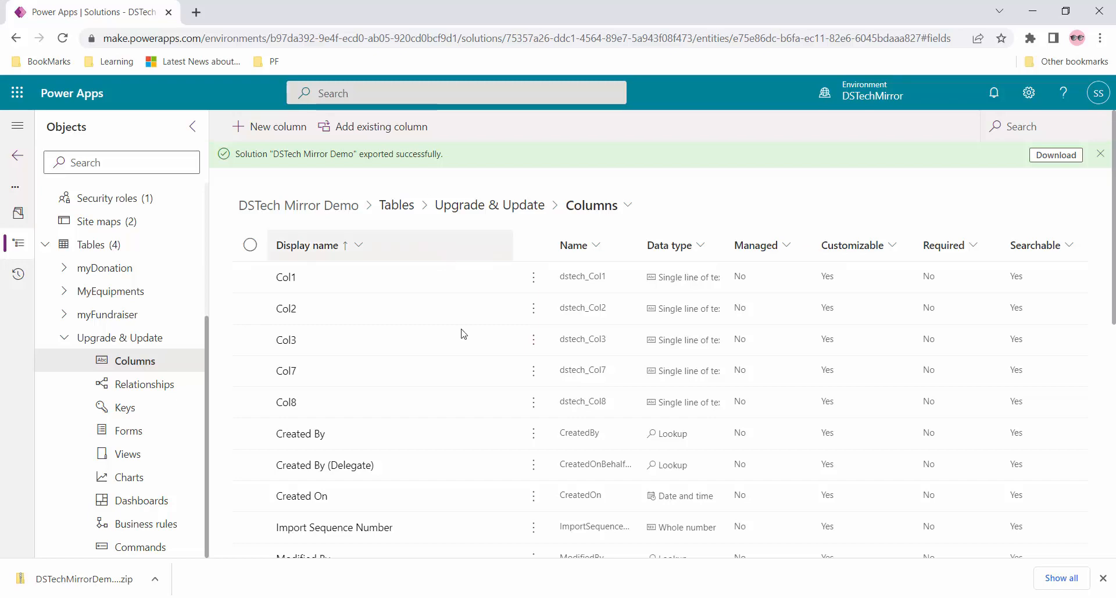
- Clone DSTech Mirror Demo as a patch with version 1.0.1.22 and dismiss the success notices
click(12, 158)
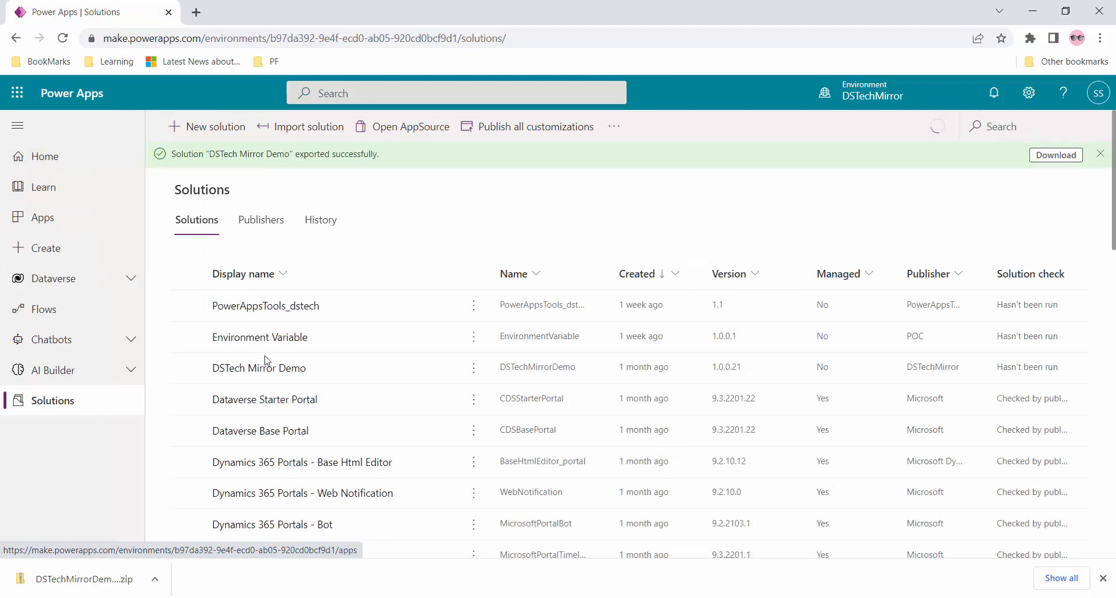
click(187, 368)
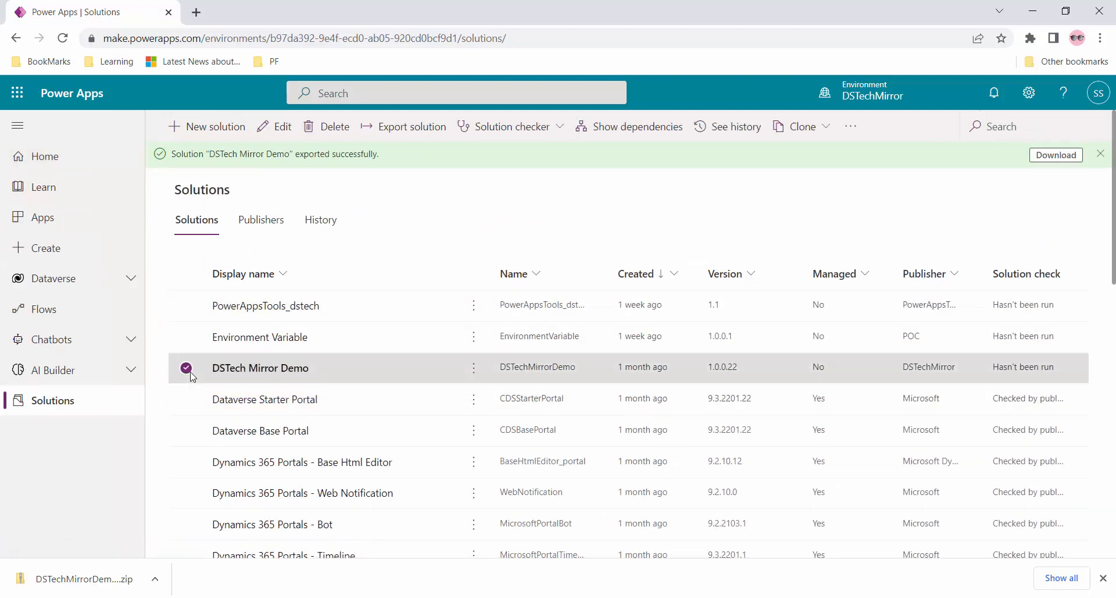
click(824, 128)
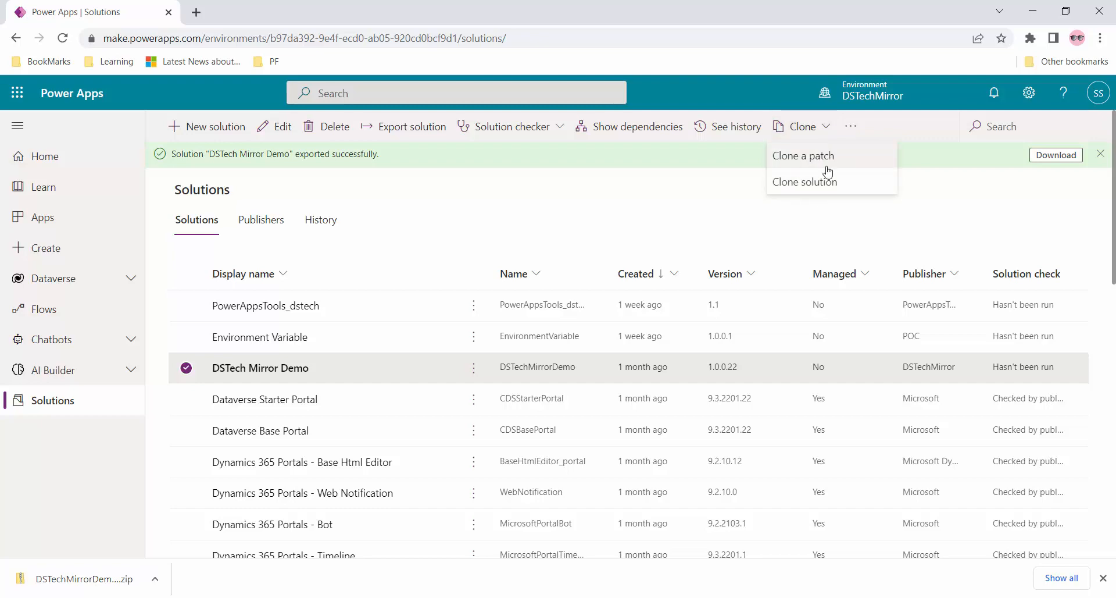
click(832, 157)
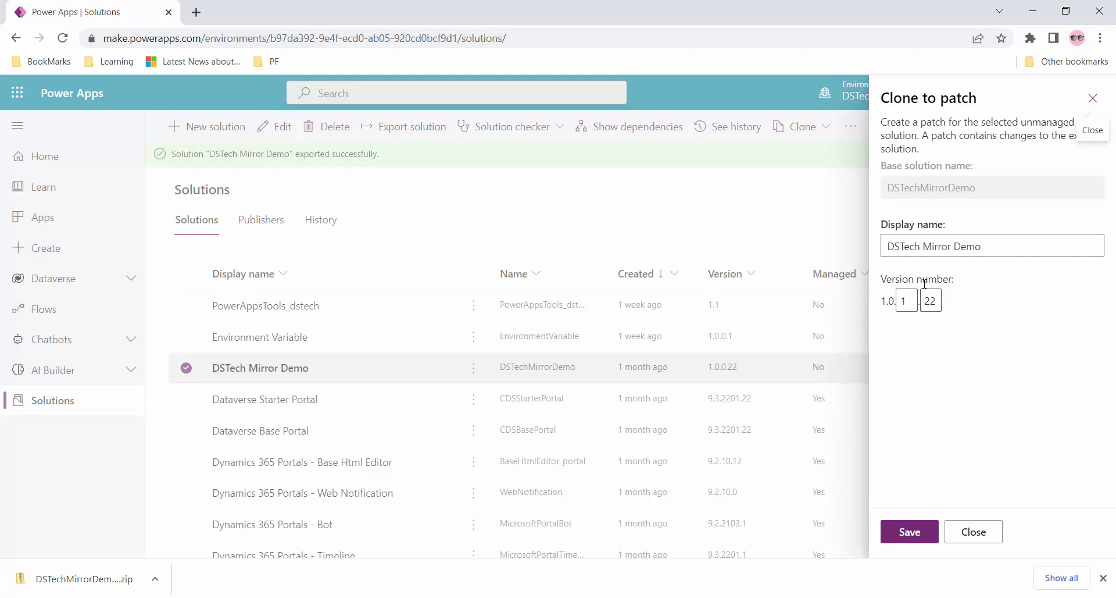
click(909, 302)
click(911, 532)
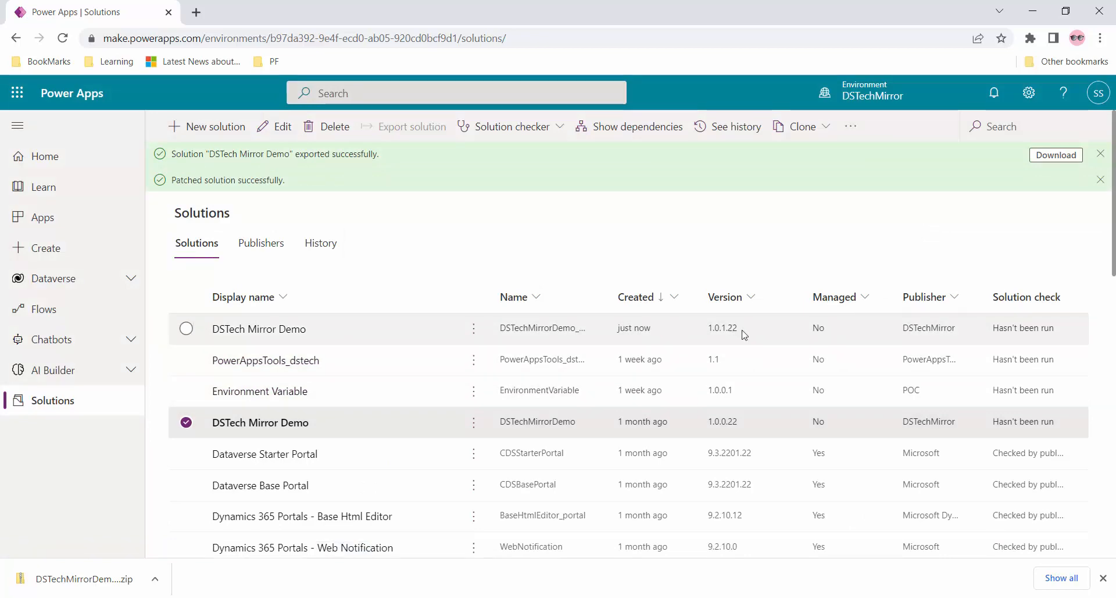
click(1101, 154)
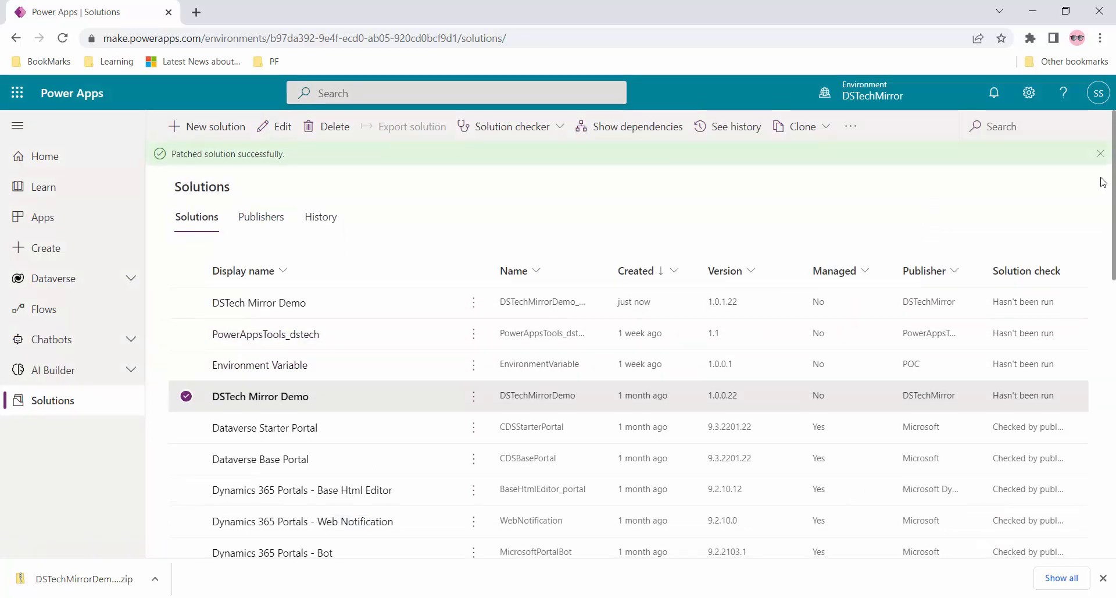
click(1101, 155)
- In the 1.0.1.22 patch, choose the existing Upgrade & Update table to add
click(261, 282)
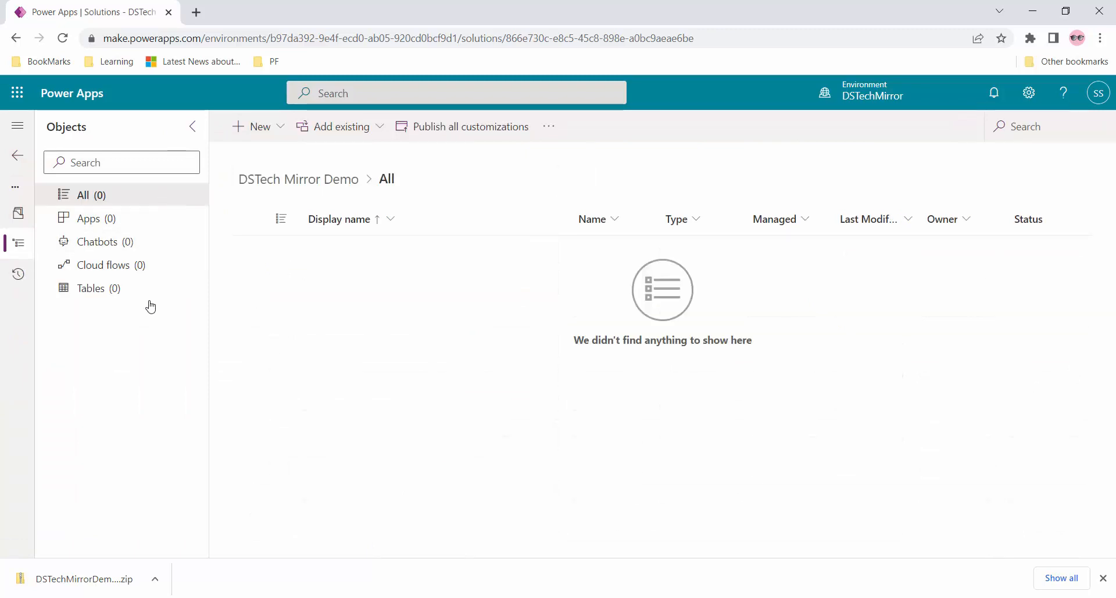
click(275, 132)
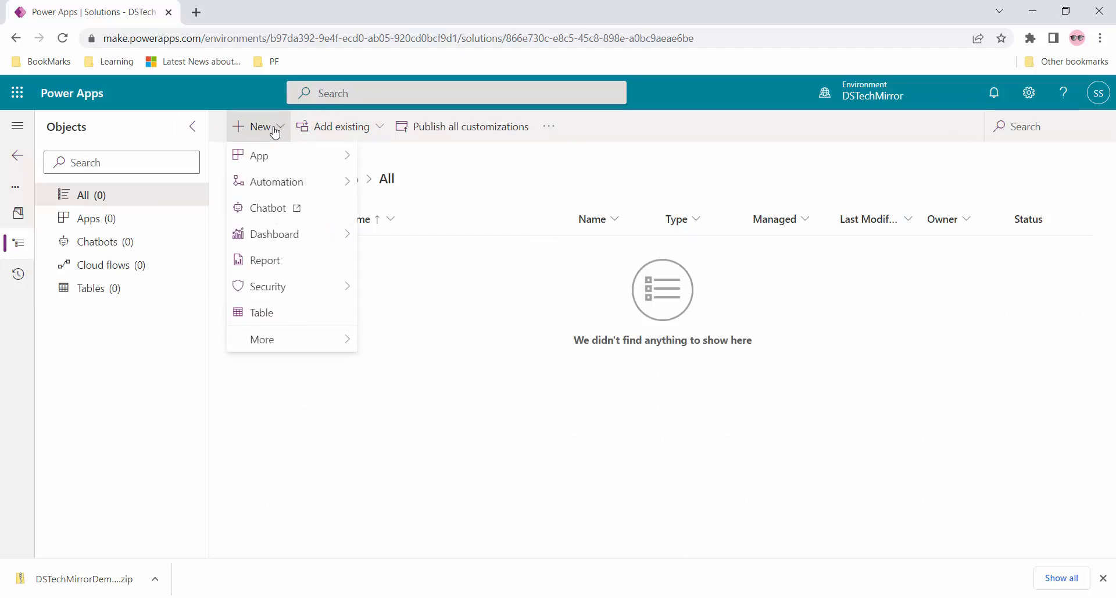
click(375, 127)
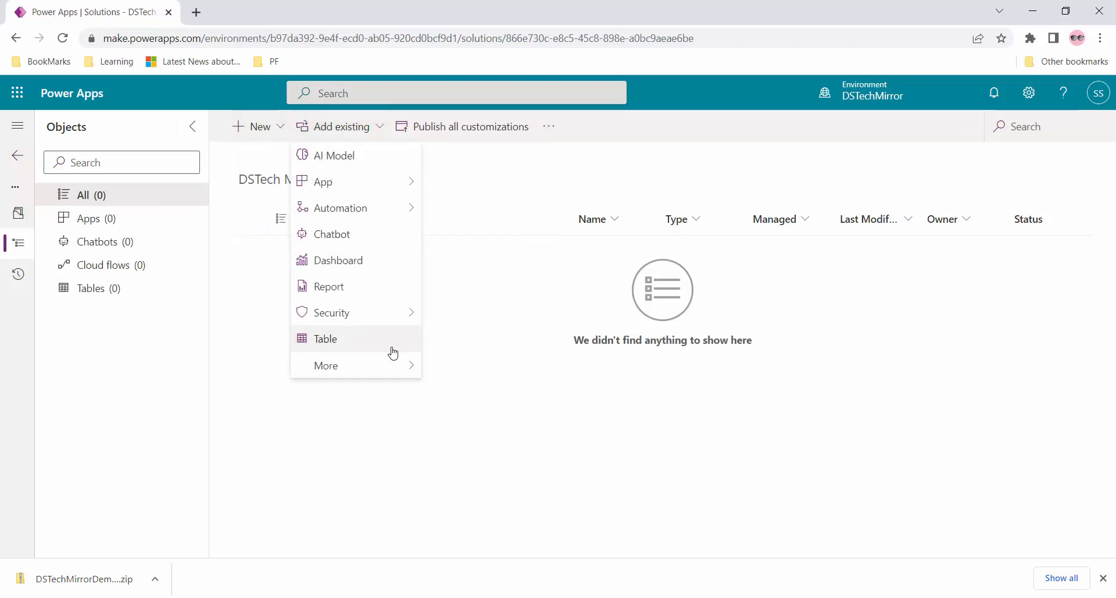
mouse_move(391, 368)
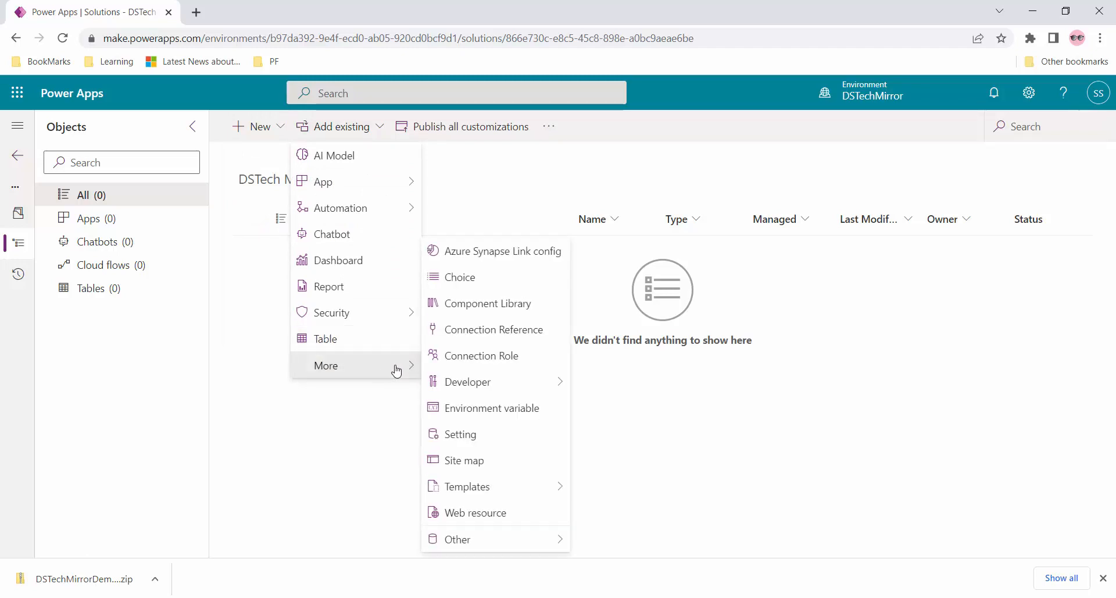
click(344, 342)
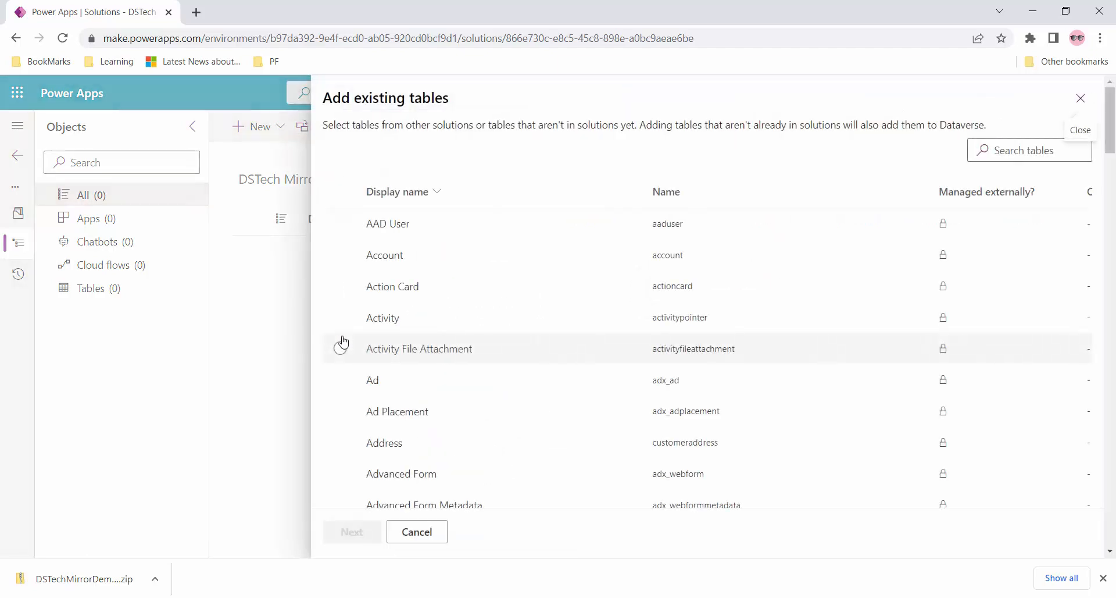
scroll(343, 342, down, 20)
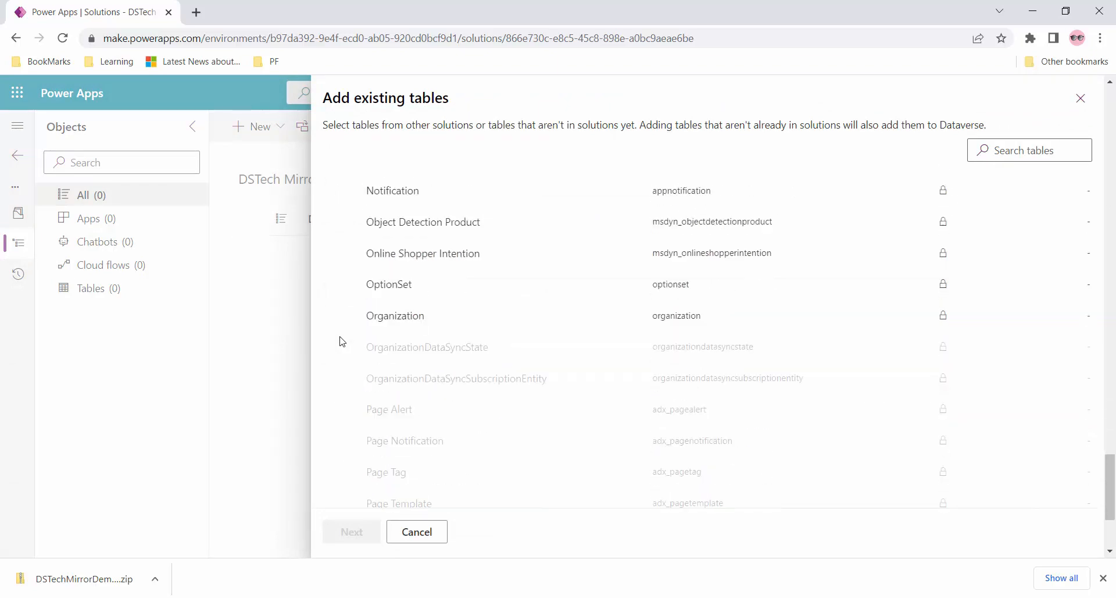
scroll(343, 341, down, 6)
scroll(343, 342, up, 14)
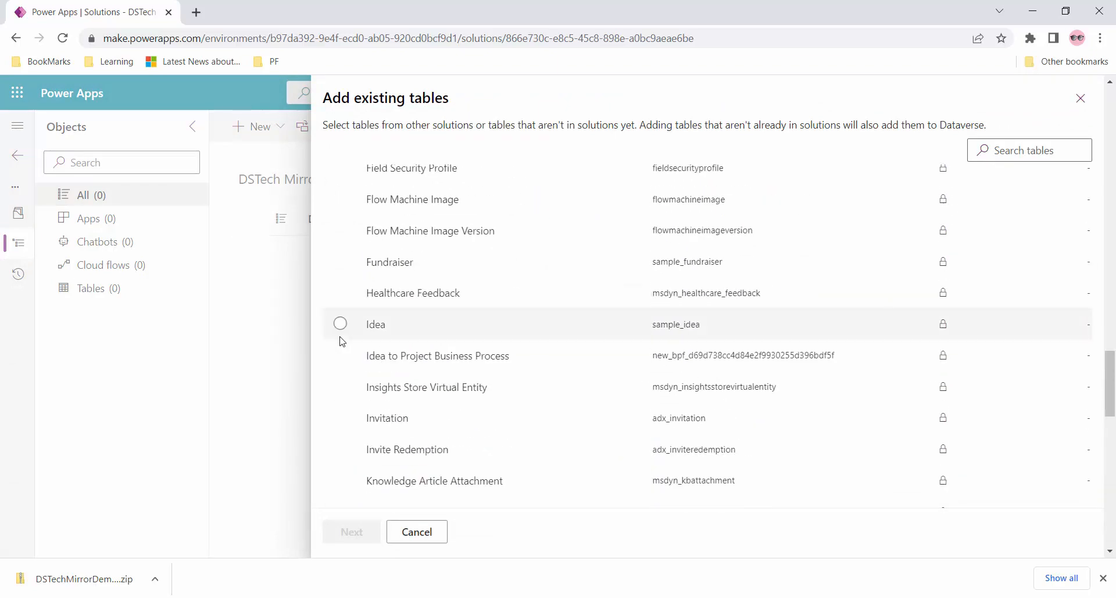
scroll(342, 341, down, 10)
scroll(342, 341, down, 6)
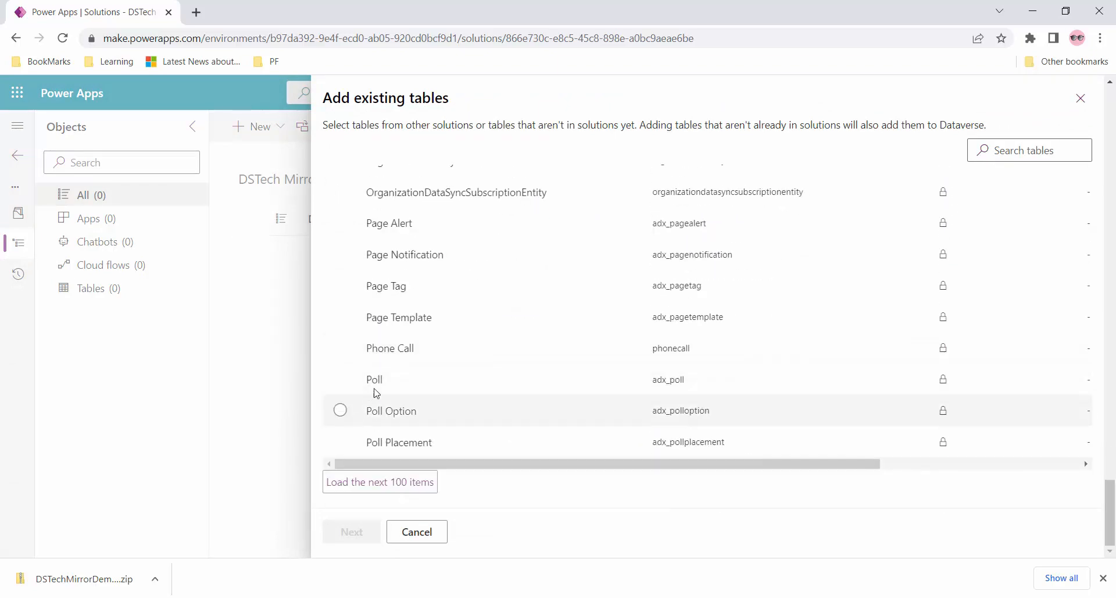
click(399, 488)
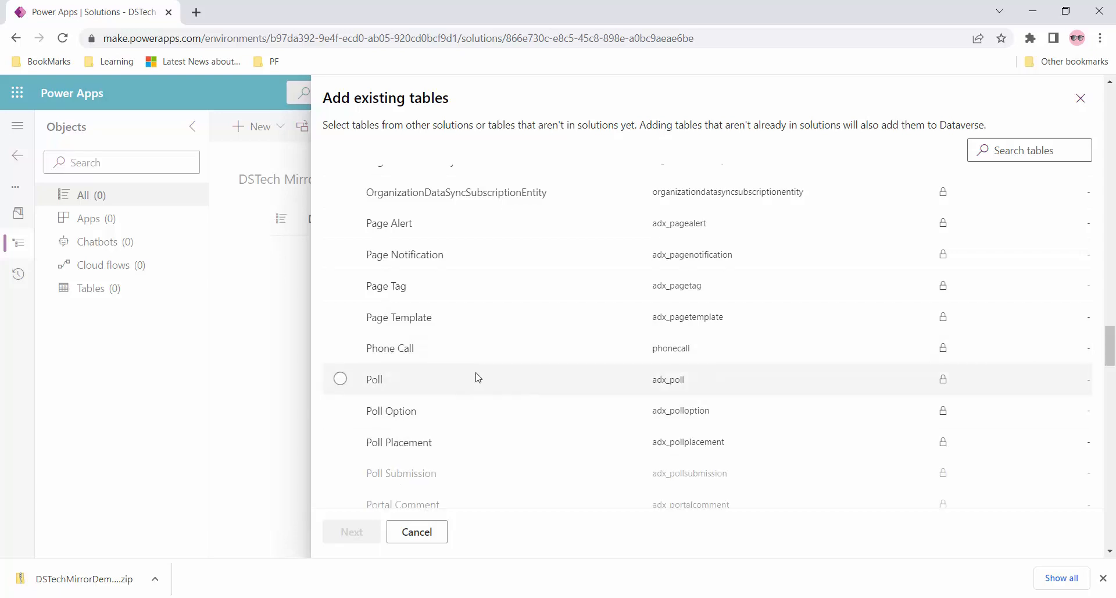
scroll(476, 379, down, 15)
scroll(476, 376, down, 15)
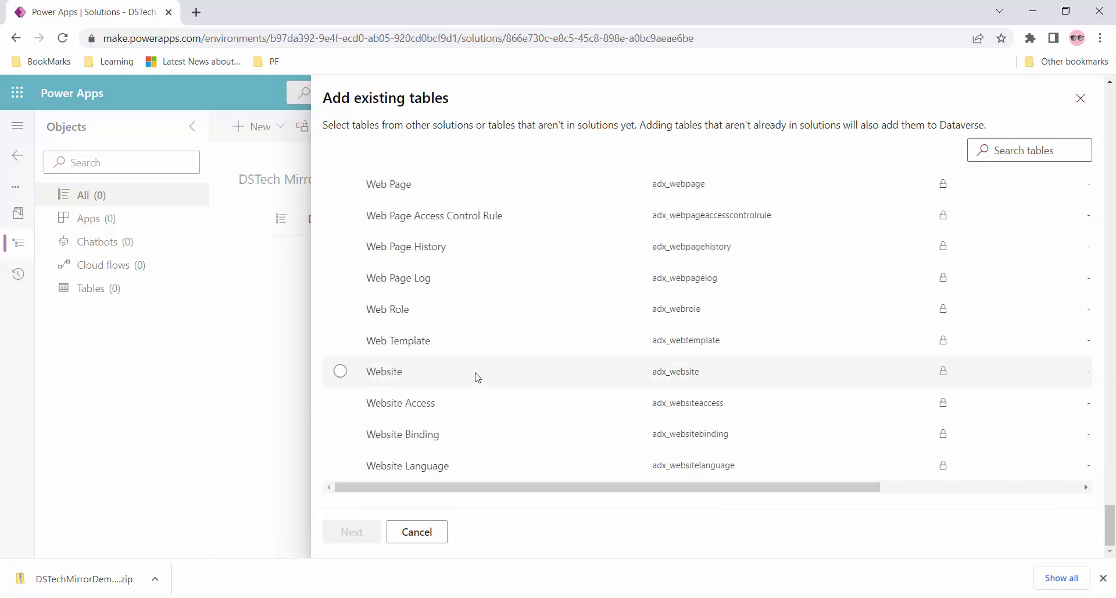
scroll(430, 336, up, 6)
scroll(427, 336, up, 3)
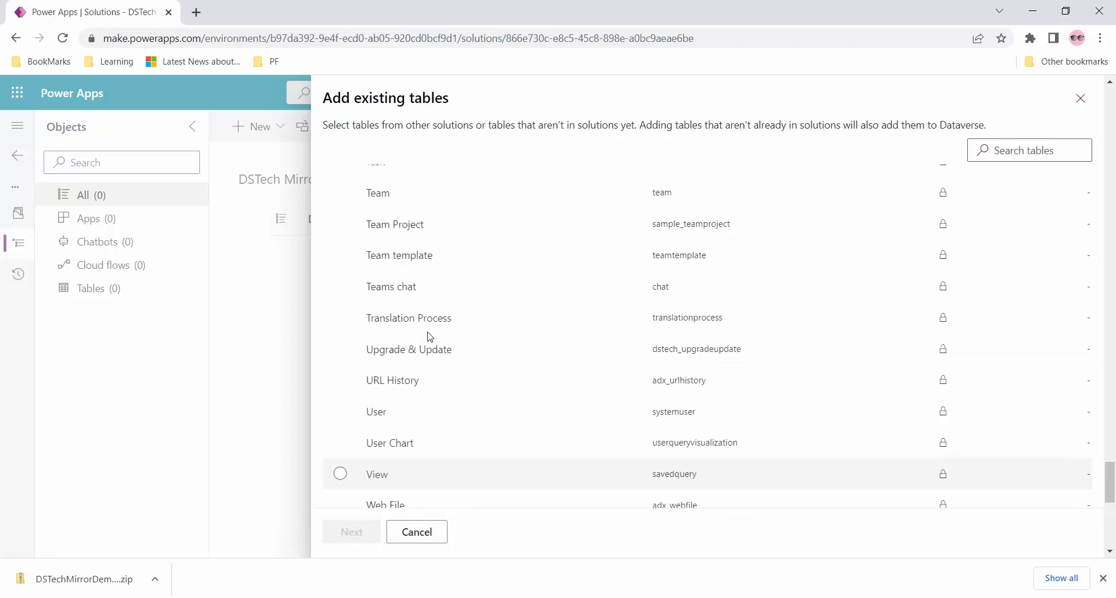
click(341, 352)
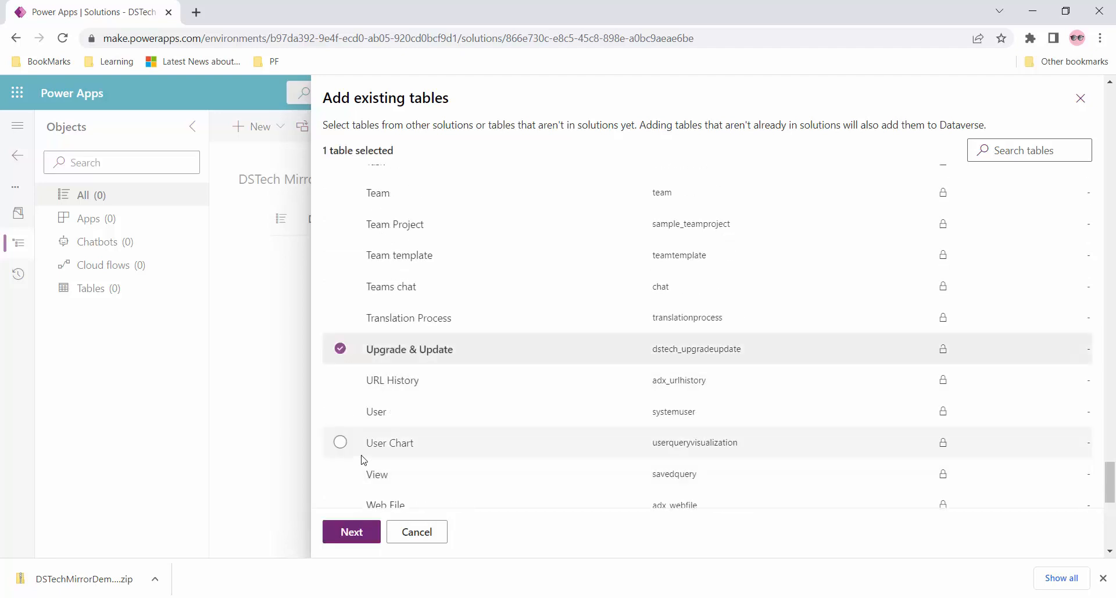
click(352, 533)
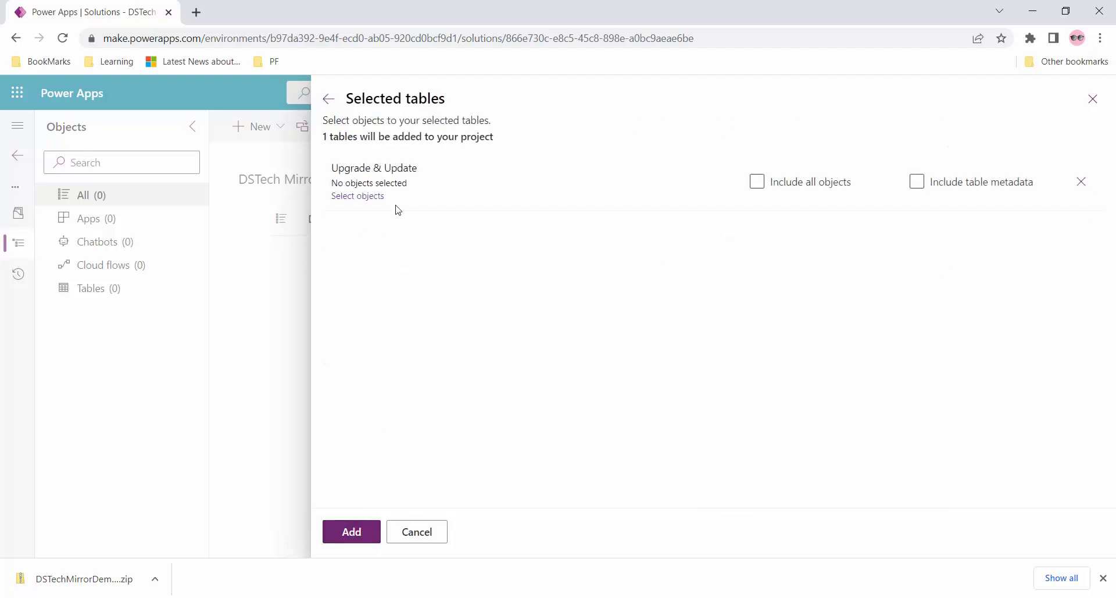
- Include only the Patch col column and add the table to the patch
click(795, 191)
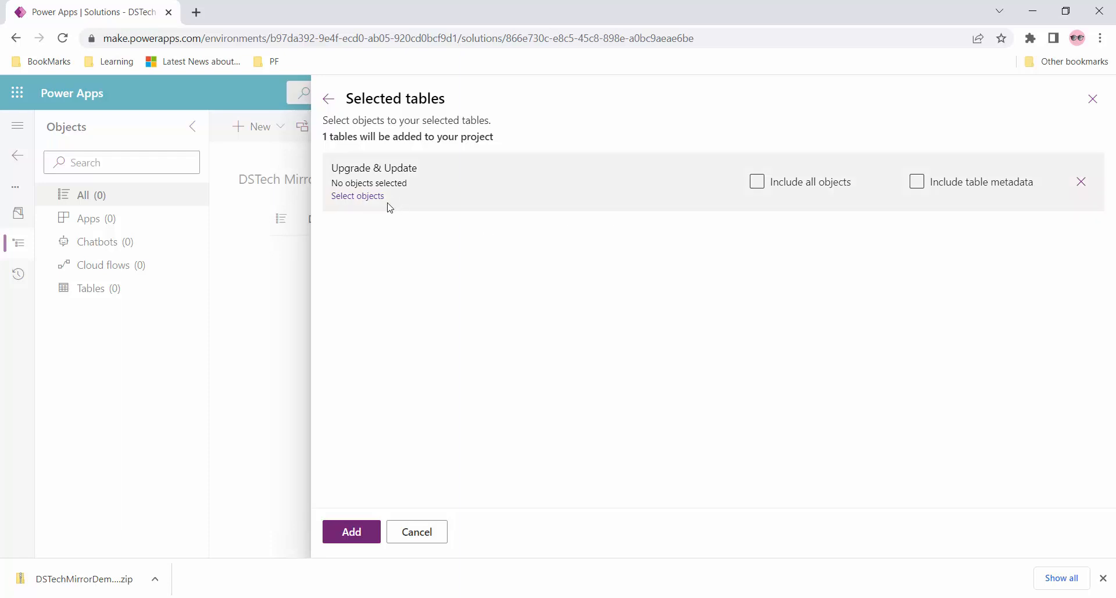
click(357, 196)
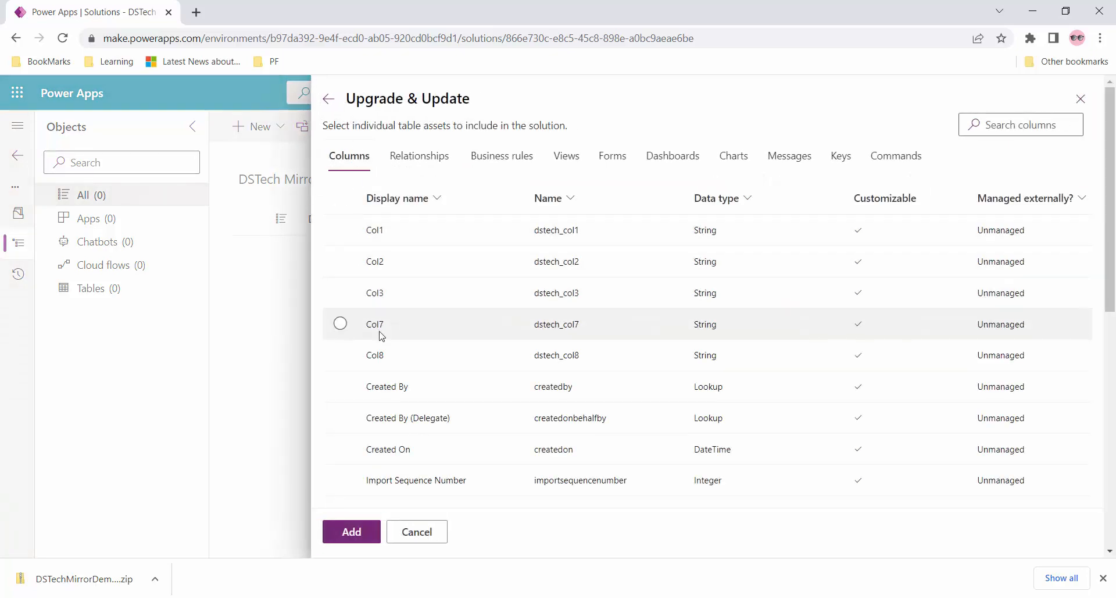
scroll(386, 356, down, 5)
scroll(387, 355, down, 3)
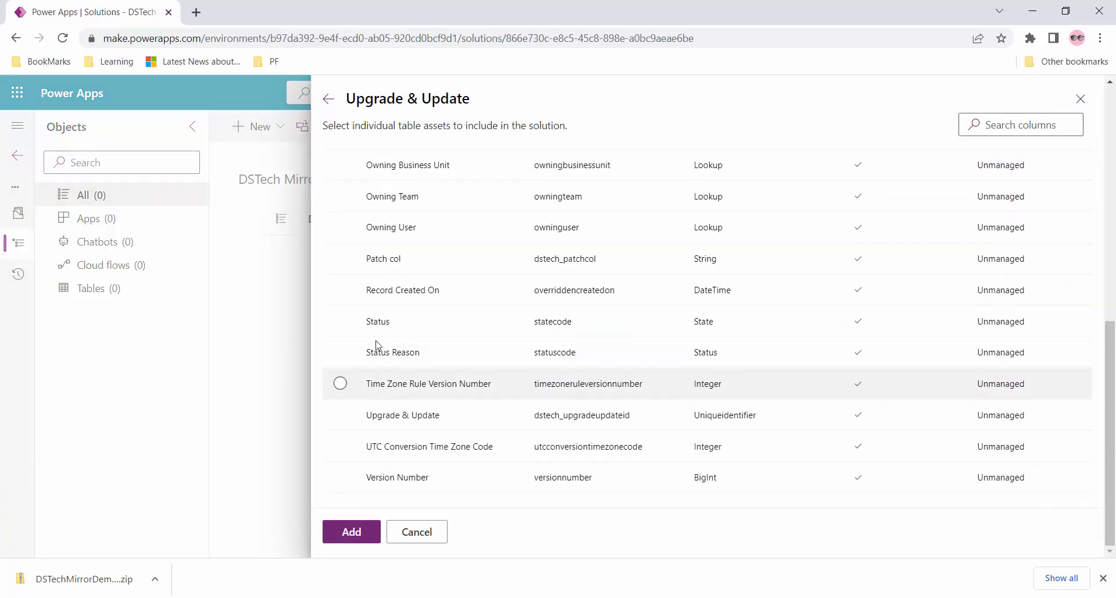
click(341, 259)
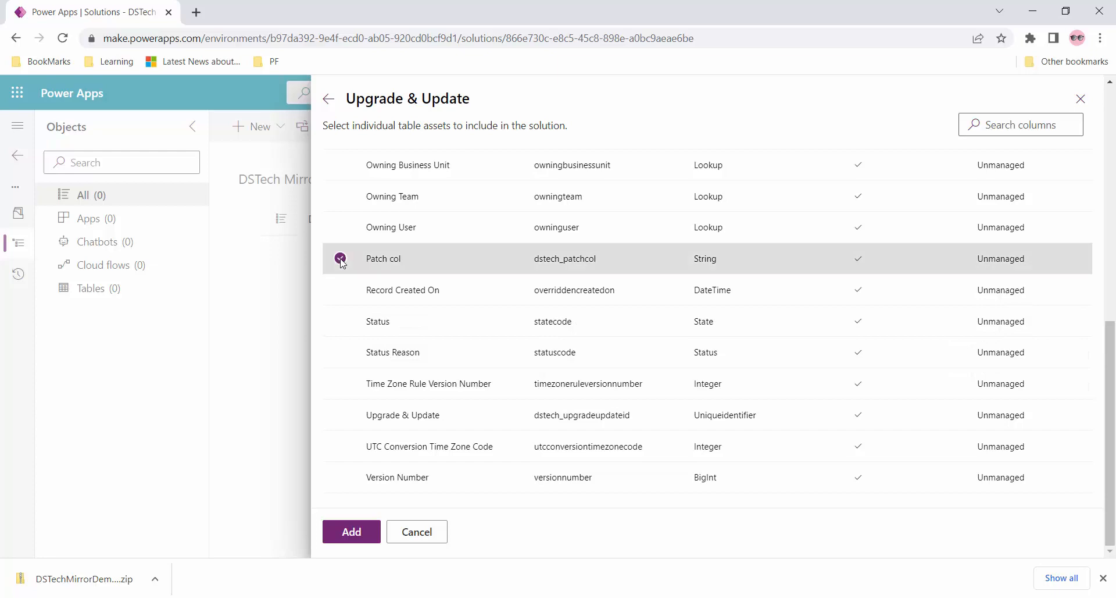
click(345, 530)
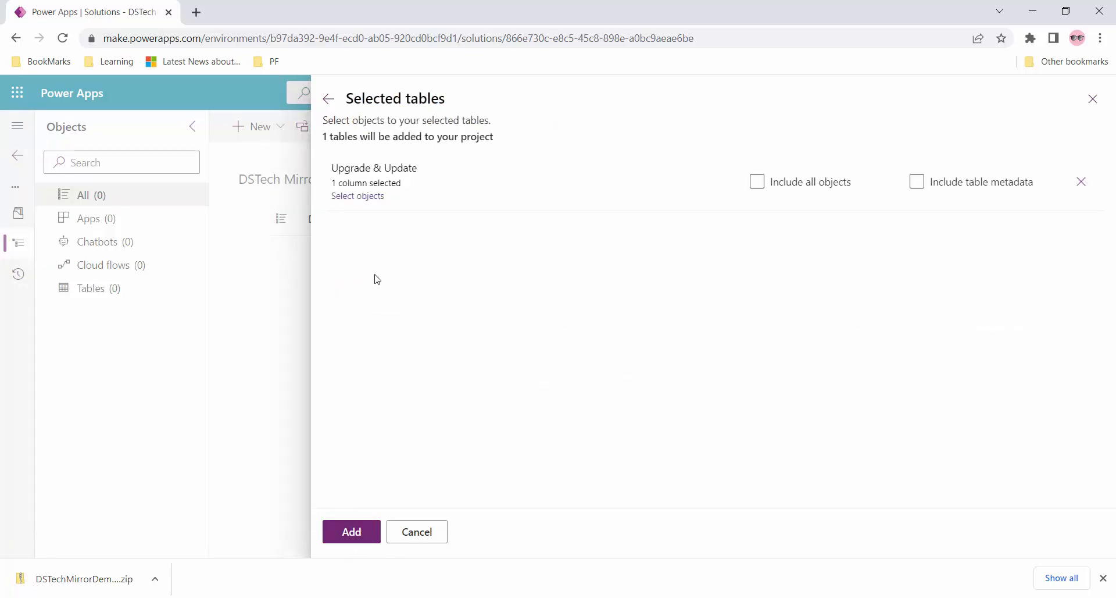
click(351, 532)
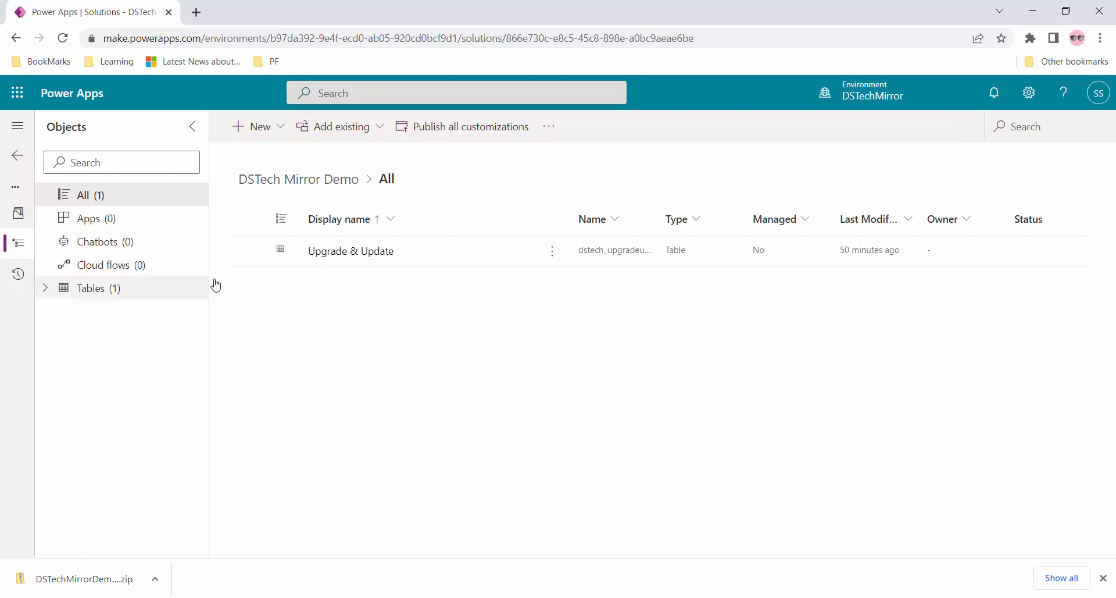
- Verify Patch col under the patch's Upgrade & Update columns, then return to Solutions
click(46, 288)
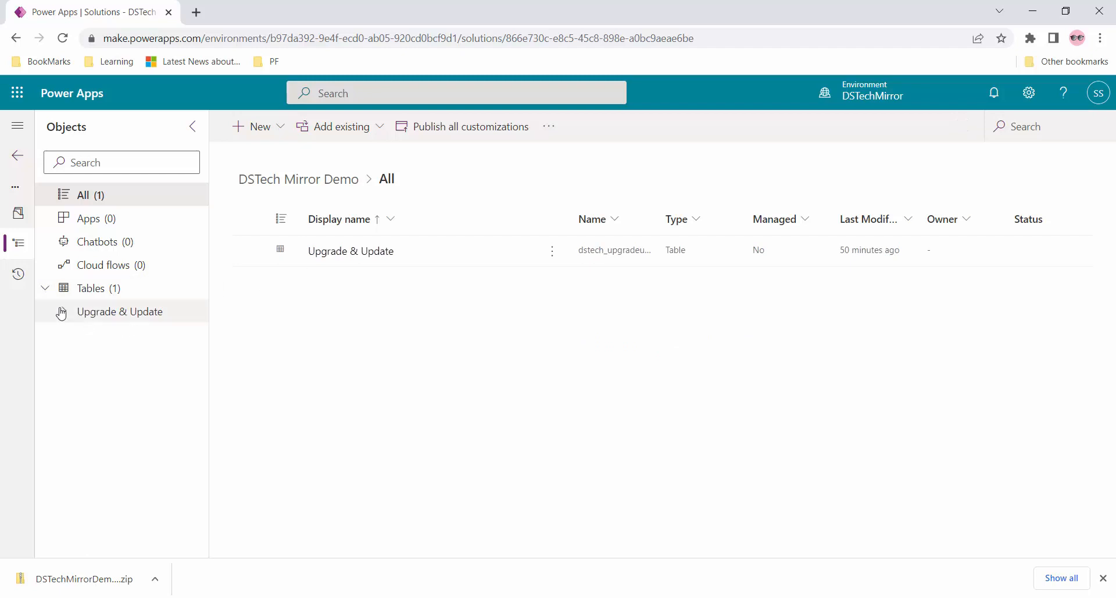
click(142, 319)
click(142, 333)
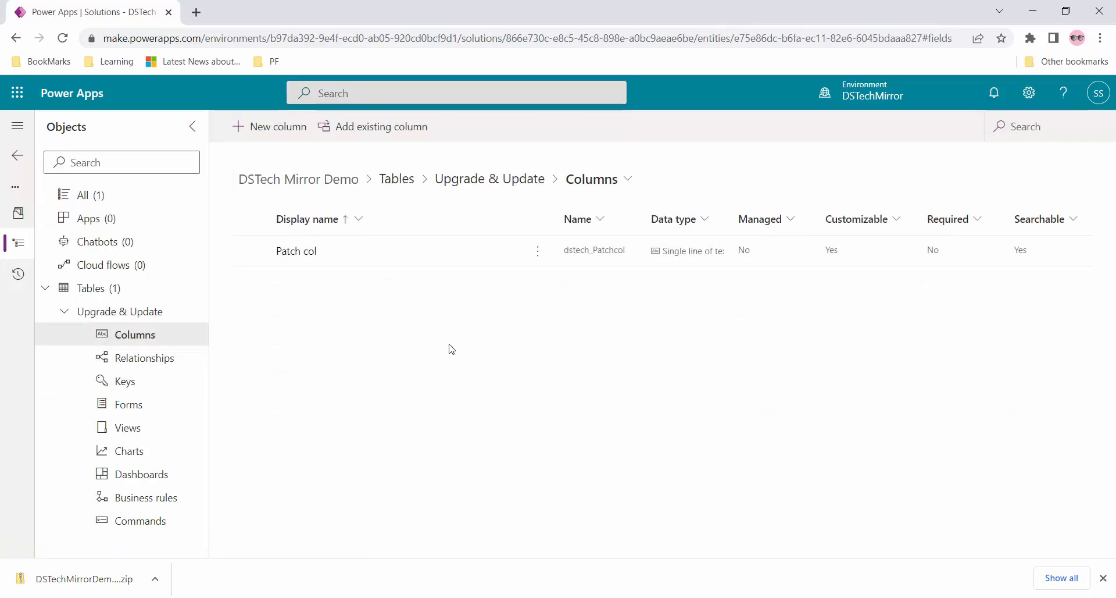
click(13, 155)
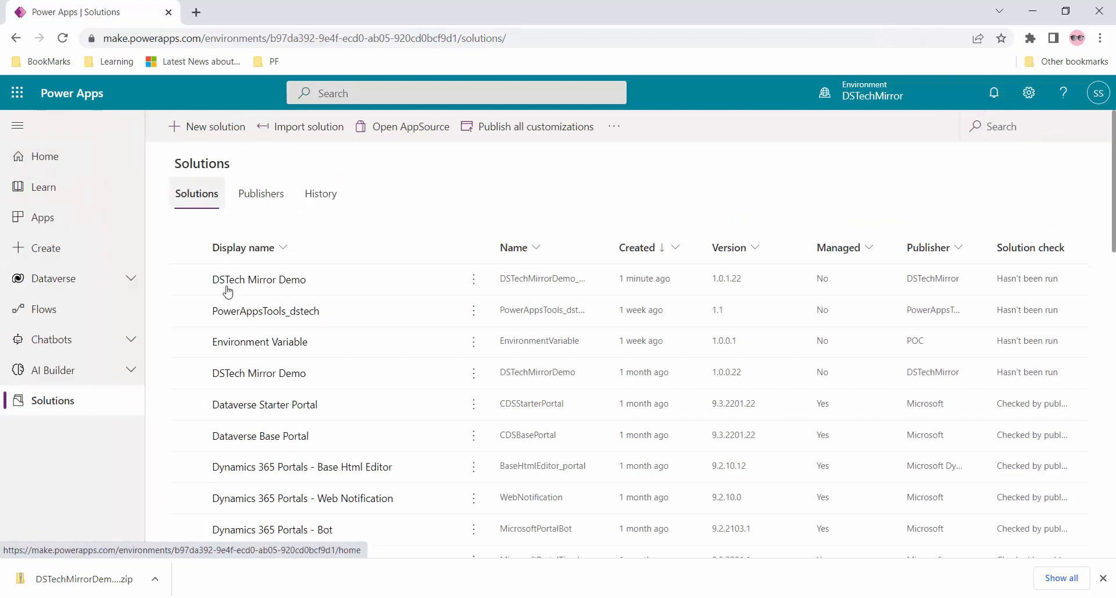
- Publish all customizations and export the DSTech Mirror Demo 1.0.1.22 patch as managed, version 1.0.1.23
click(186, 280)
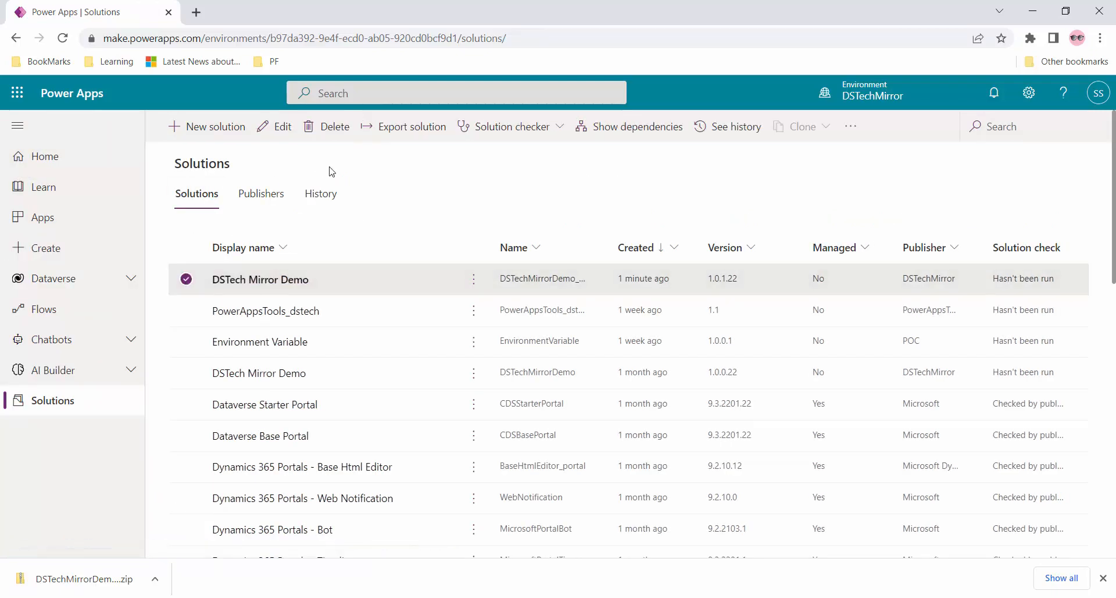
click(414, 135)
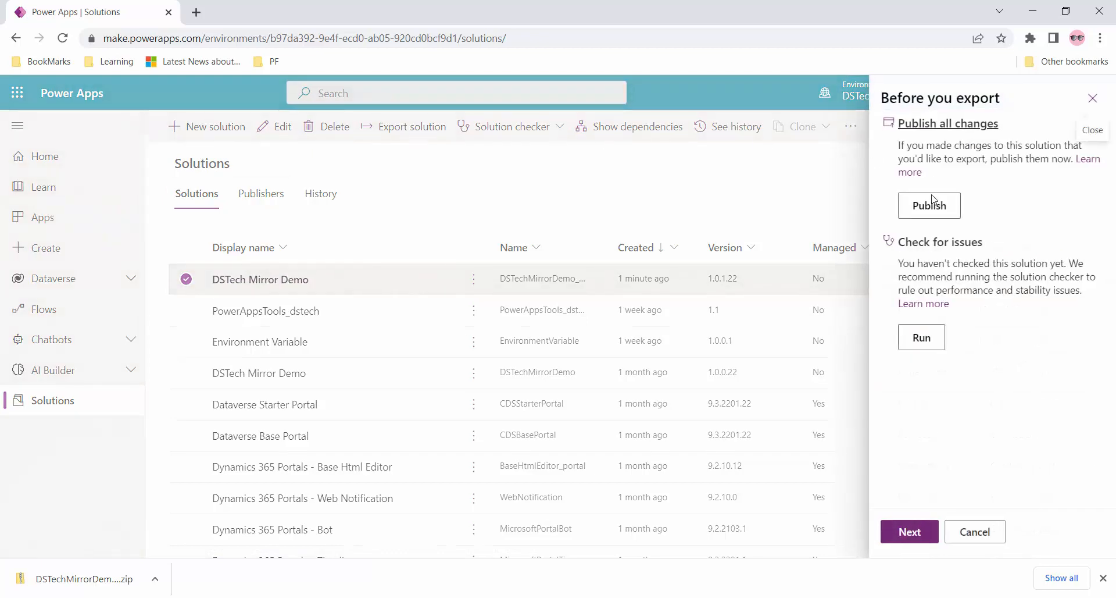
click(945, 208)
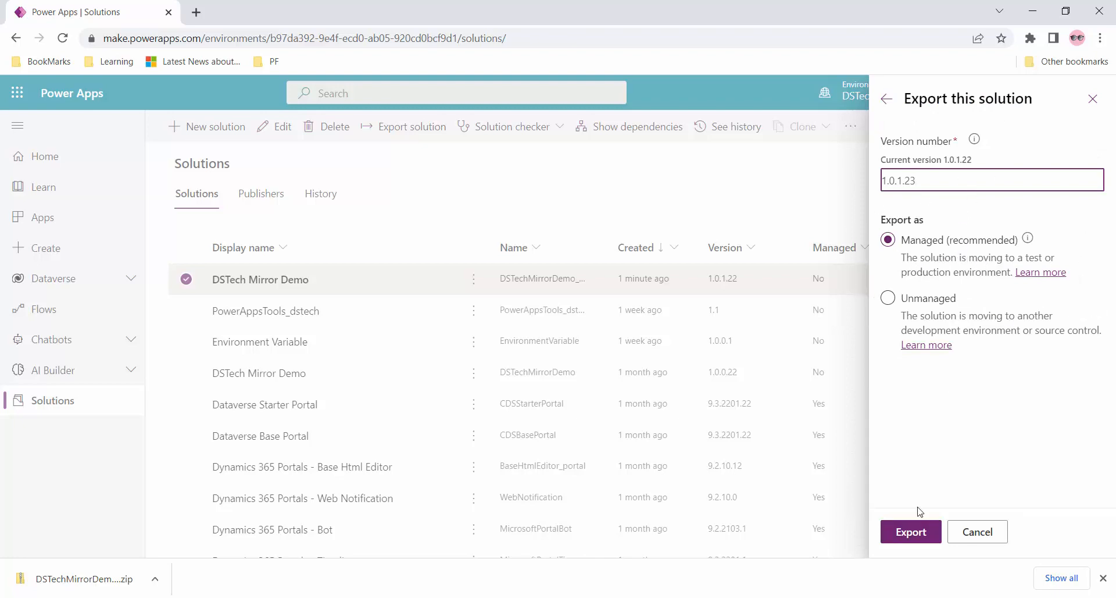
click(903, 535)
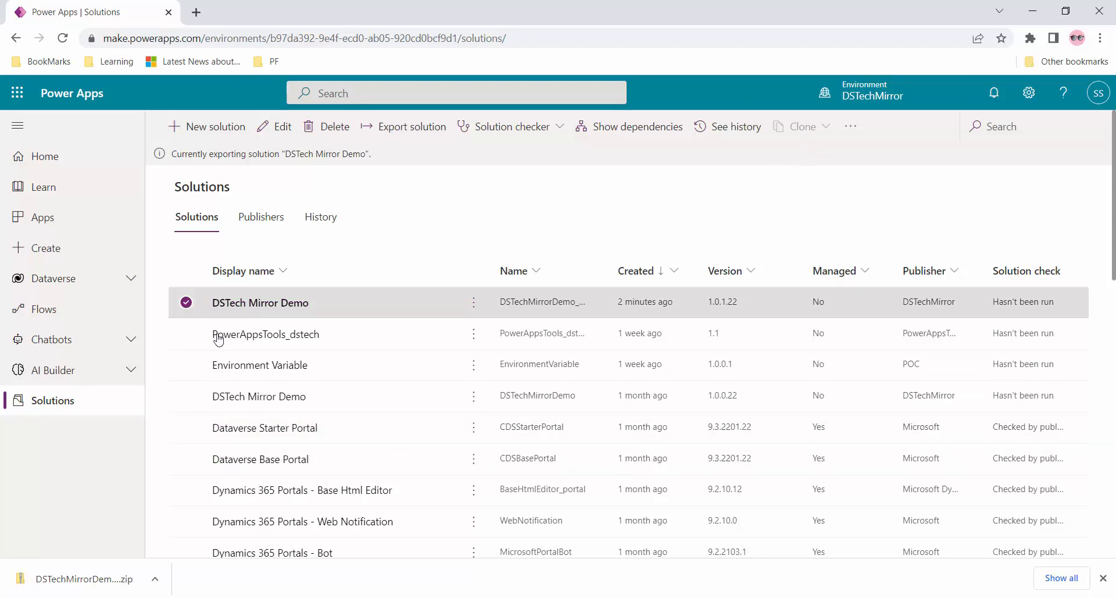
- Deselect the 1.0.1.22 patch, then select and deselect the original DSTech Mirror Demo 1.0.0.22 solution
click(187, 304)
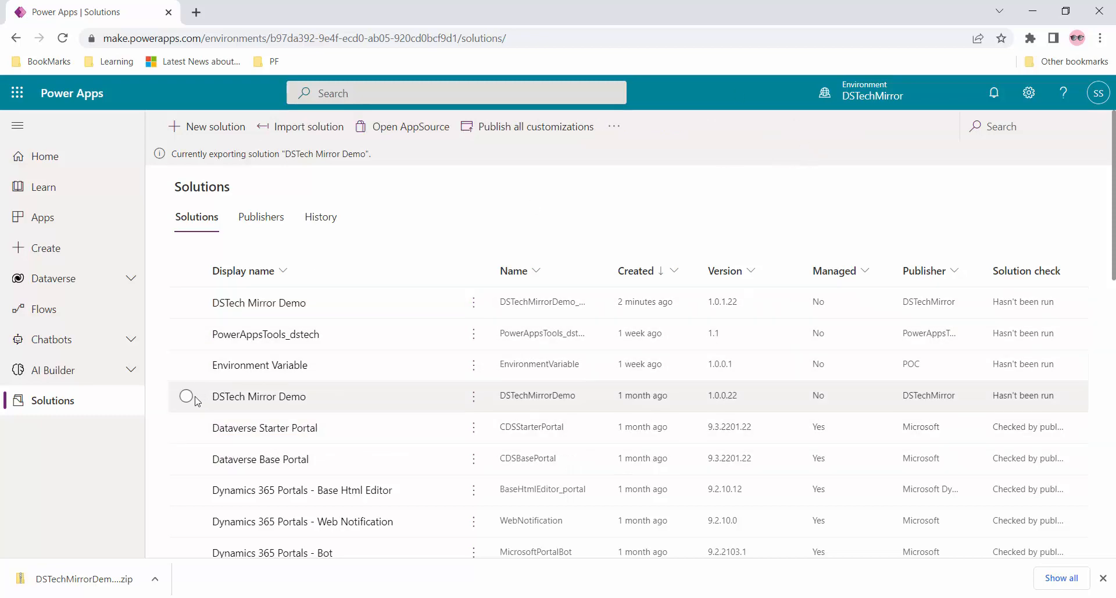
click(186, 396)
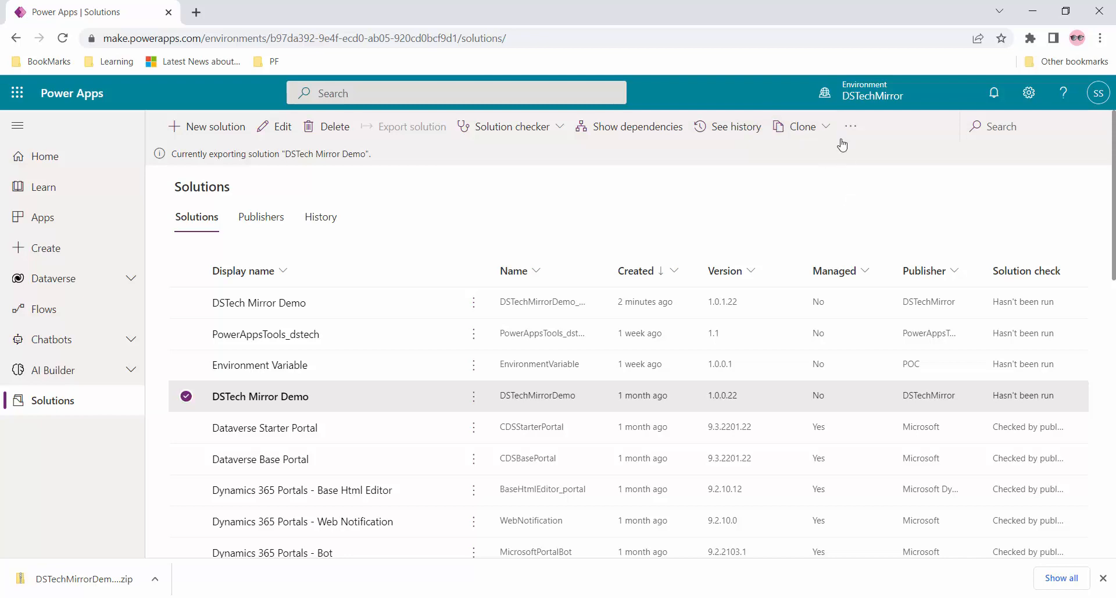
click(191, 399)
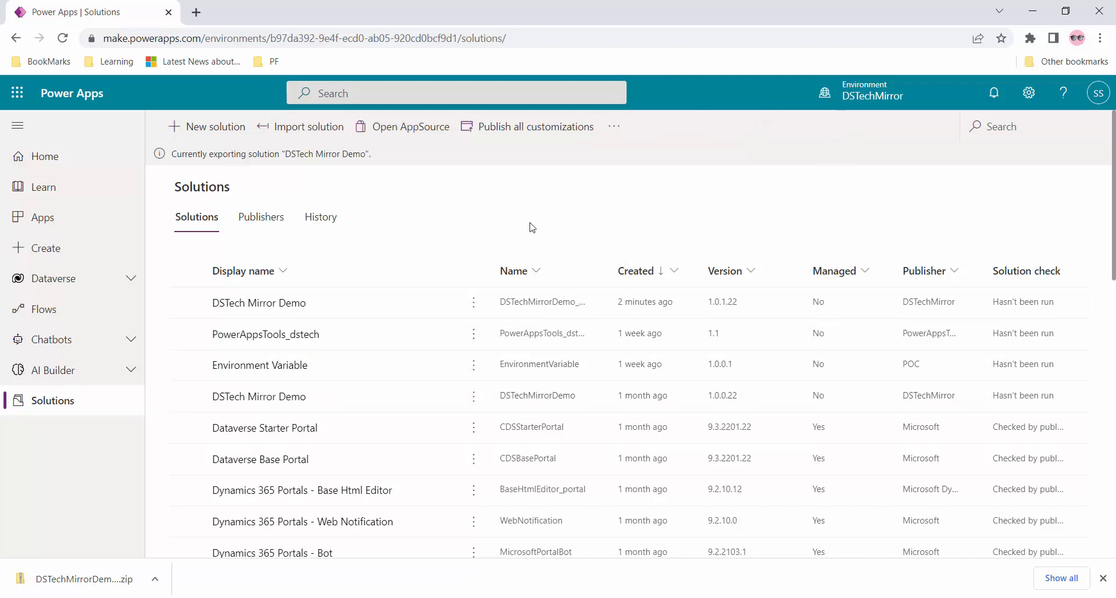
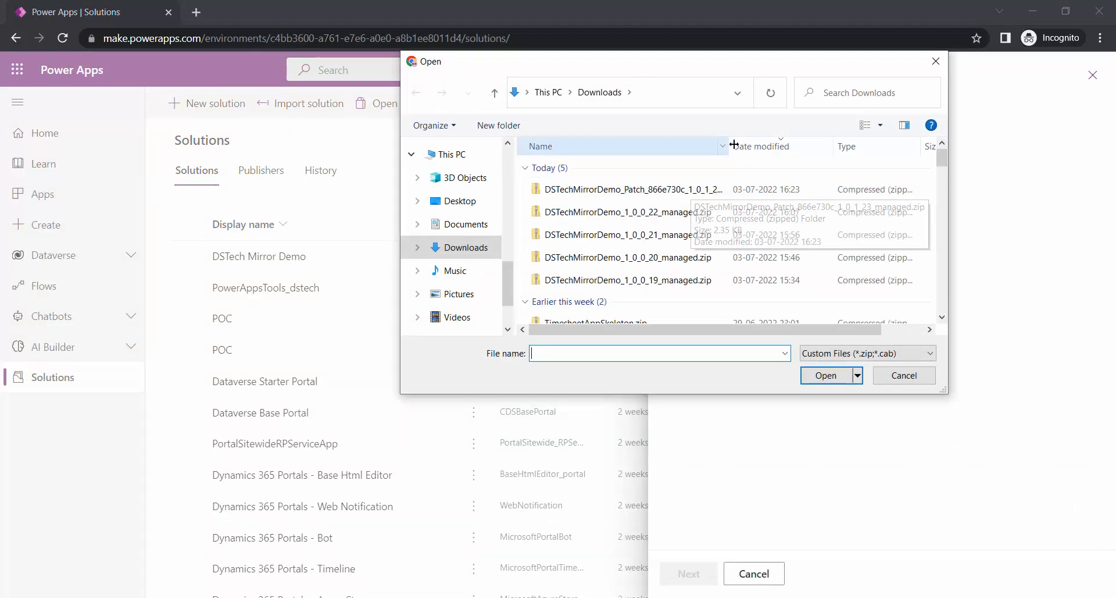
- Import the patch 1_0_1_23 managed zip into the test environment, reviewing Advanced settings first
drag(731, 139, 783, 140)
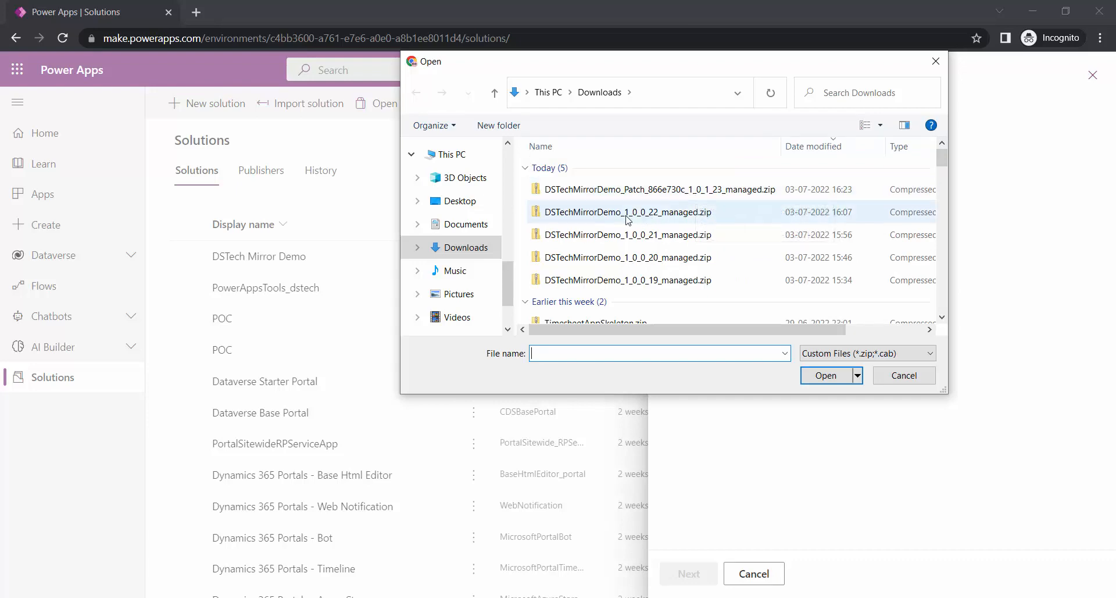
double_click(704, 191)
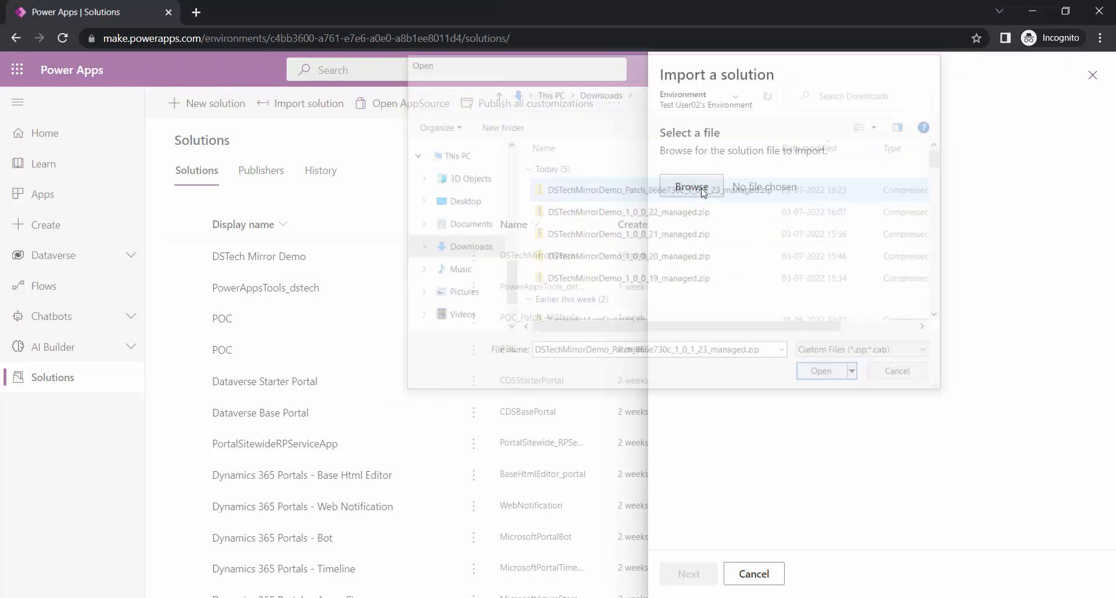
click(709, 571)
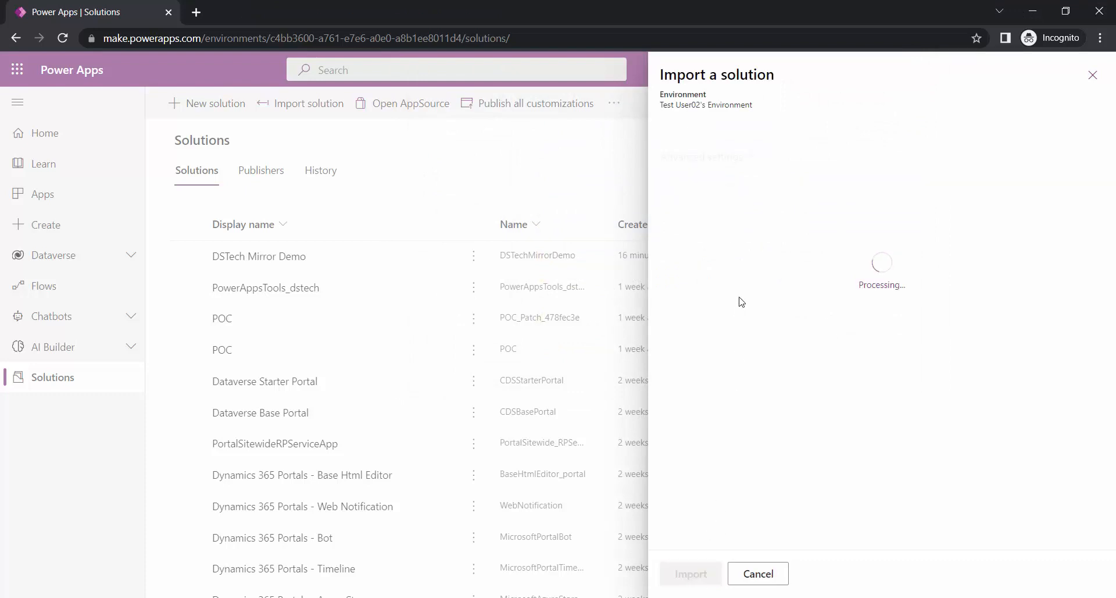
click(739, 417)
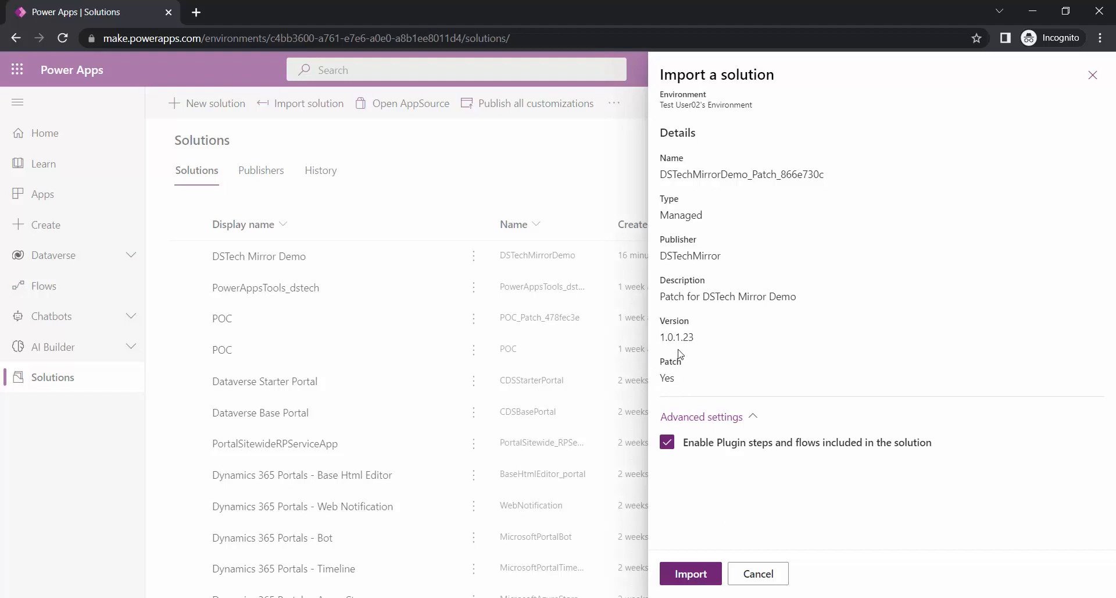
click(690, 574)
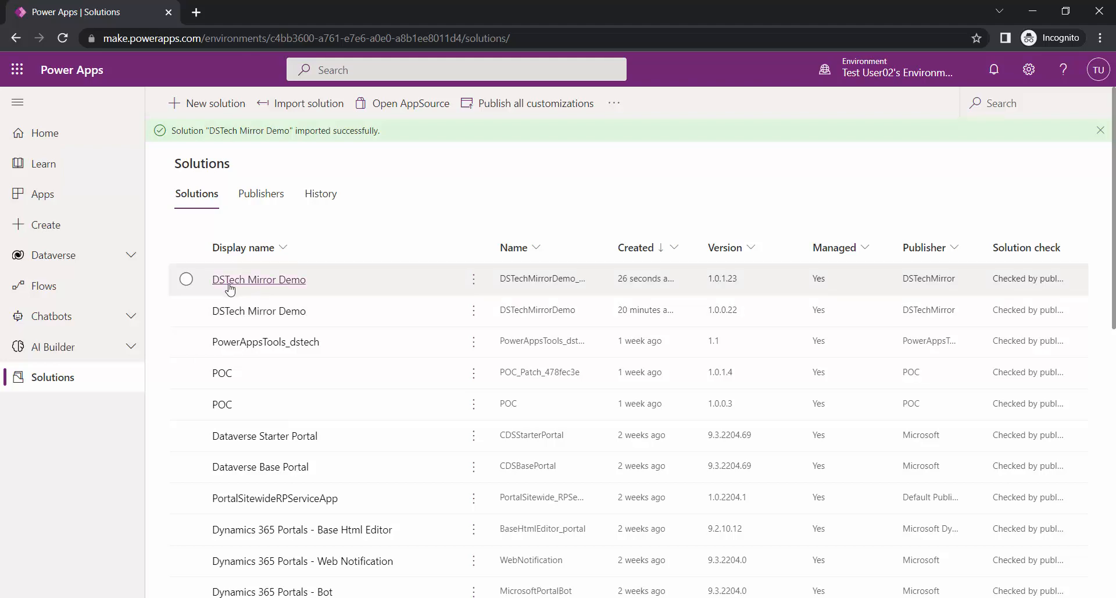
click(186, 279)
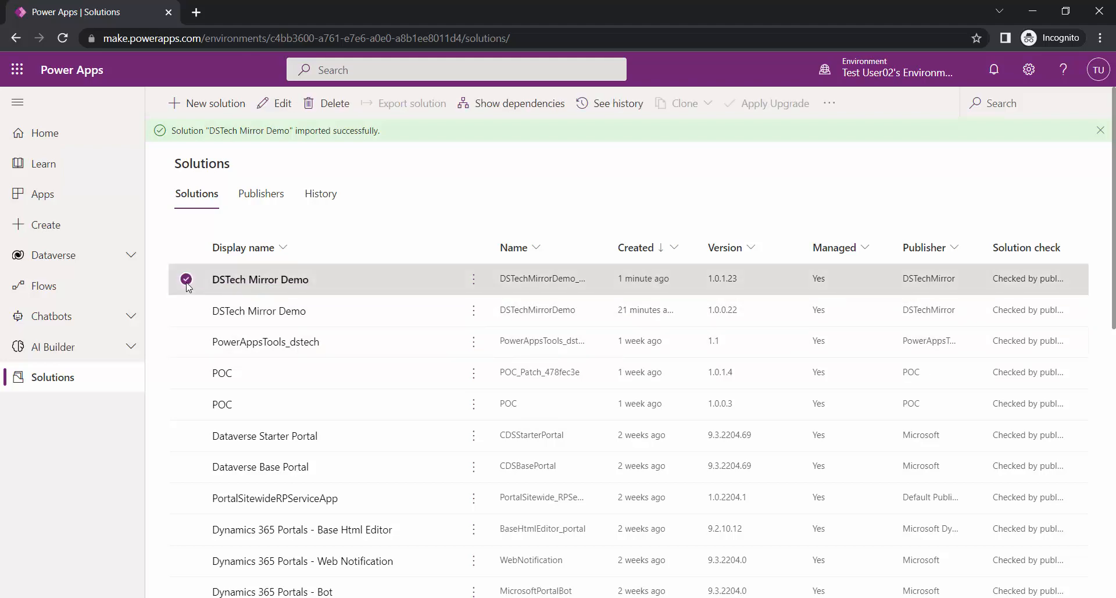
click(244, 288)
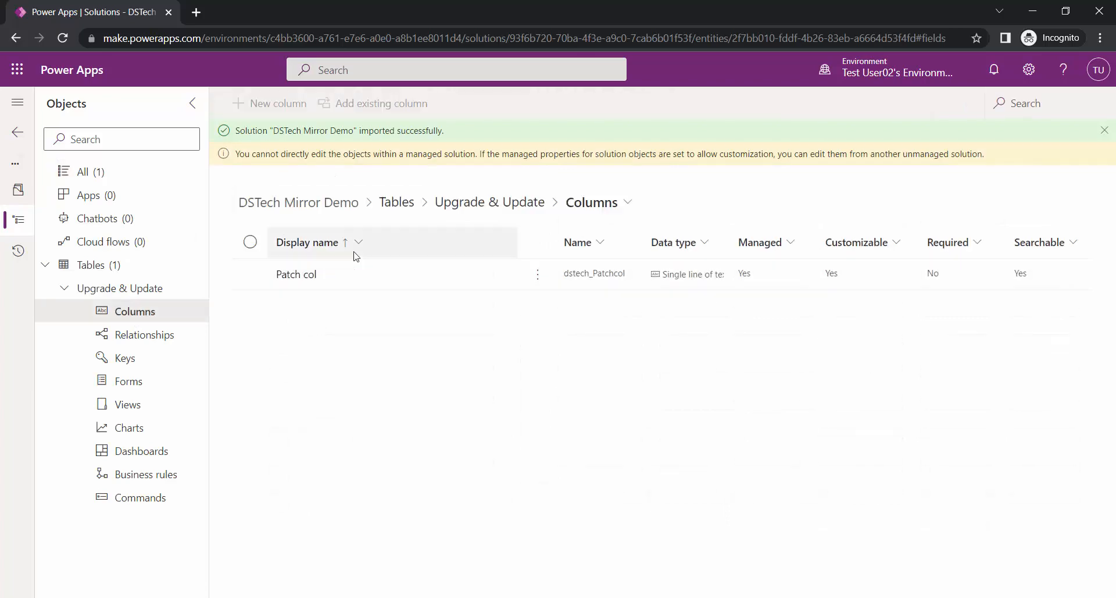
click(19, 135)
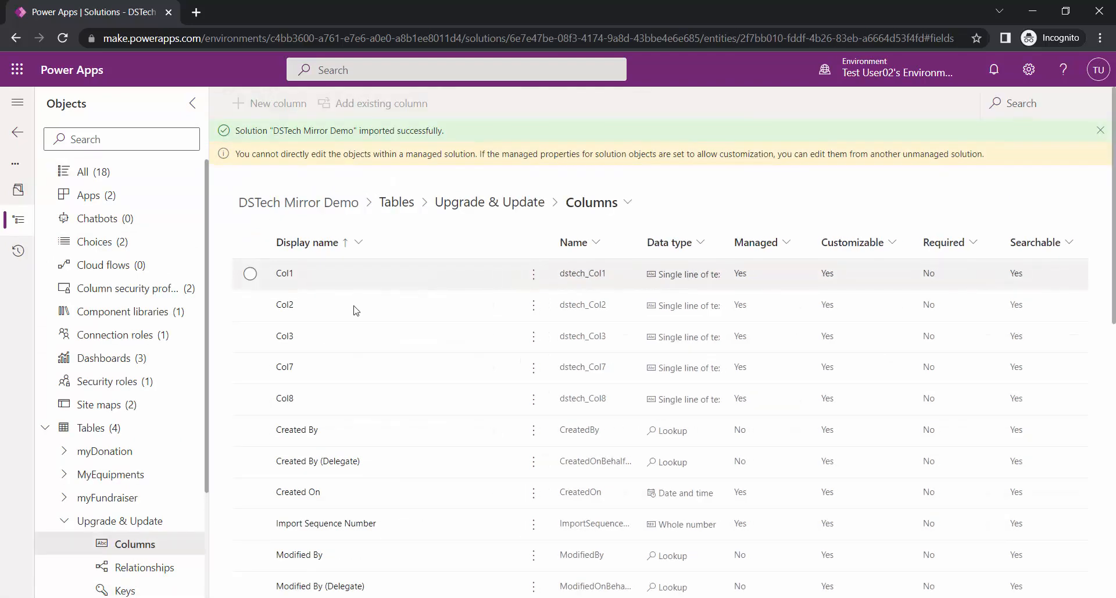
scroll(356, 311, down, 8)
scroll(291, 381, up, 6)
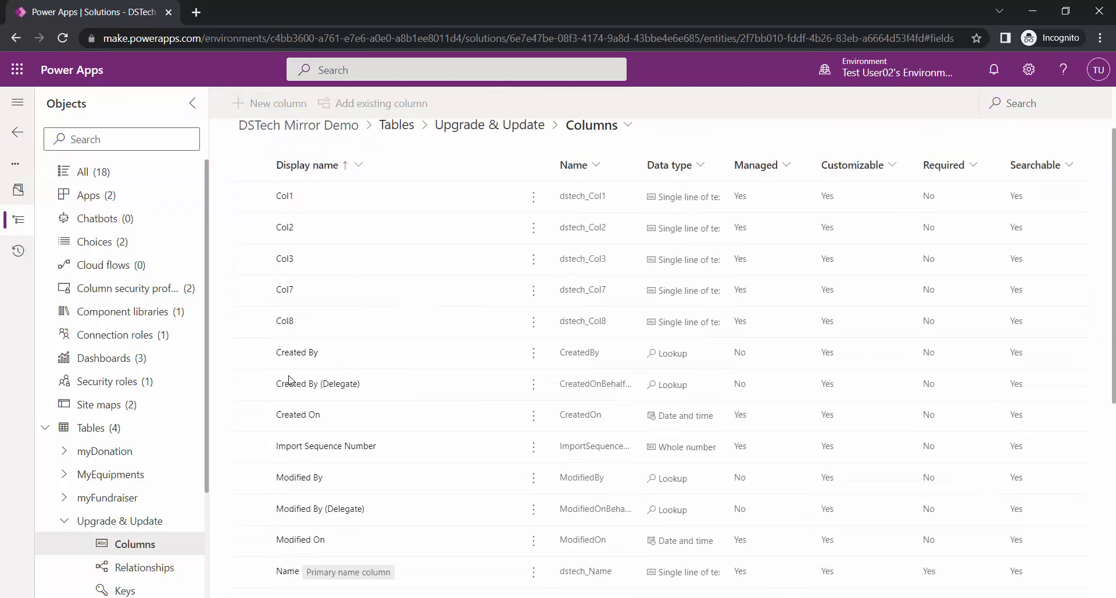
click(18, 138)
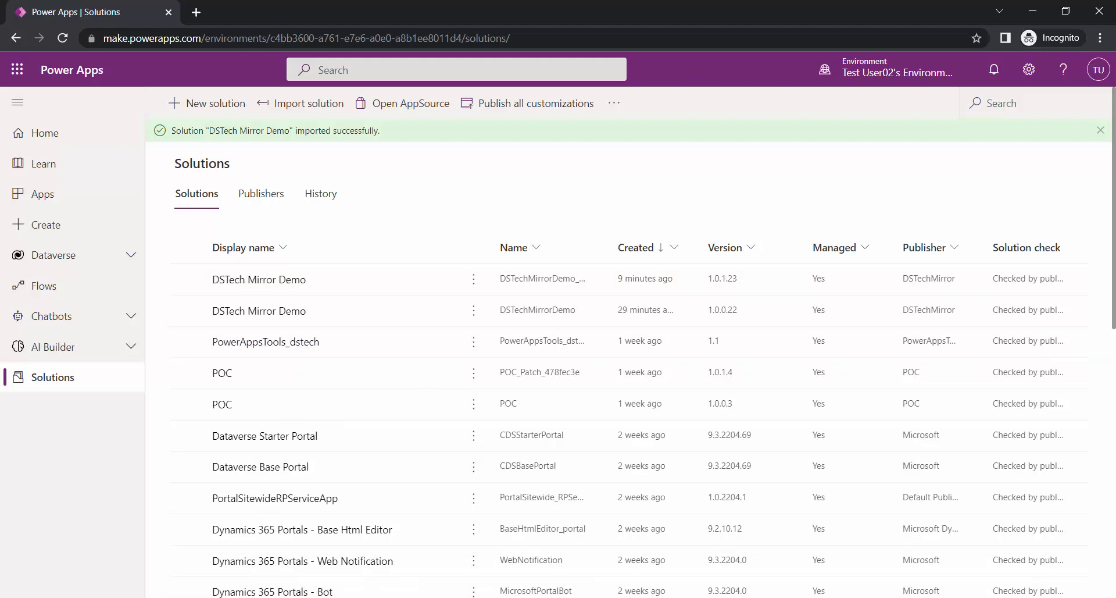
- Switch to the DSTechMirror development environment and briefly open the base 1.0.0.22 solution
mouse_move(351, 596)
click(271, 558)
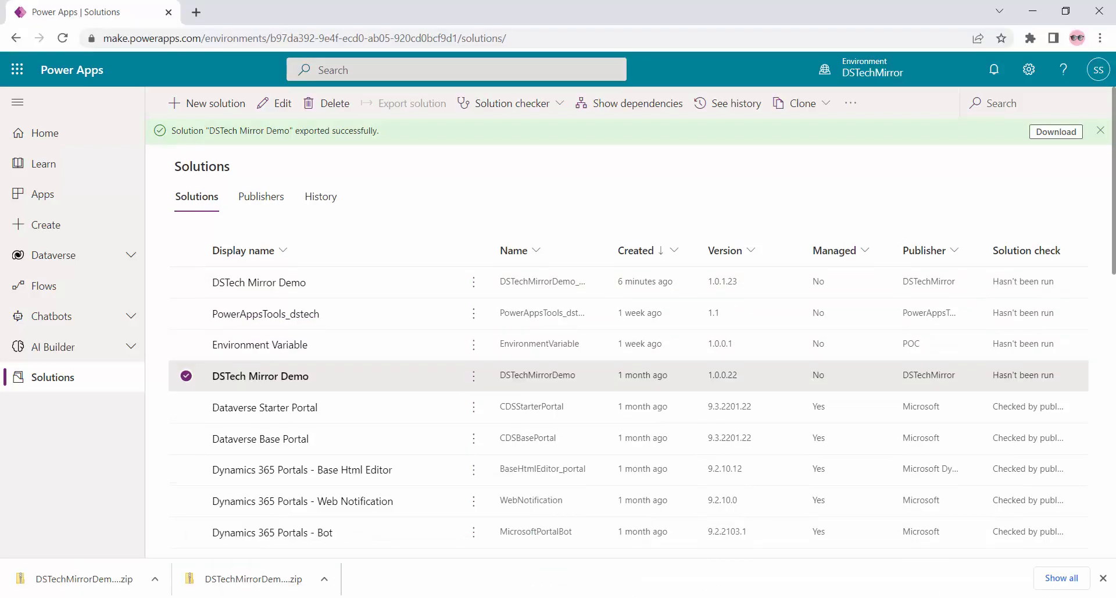
click(193, 380)
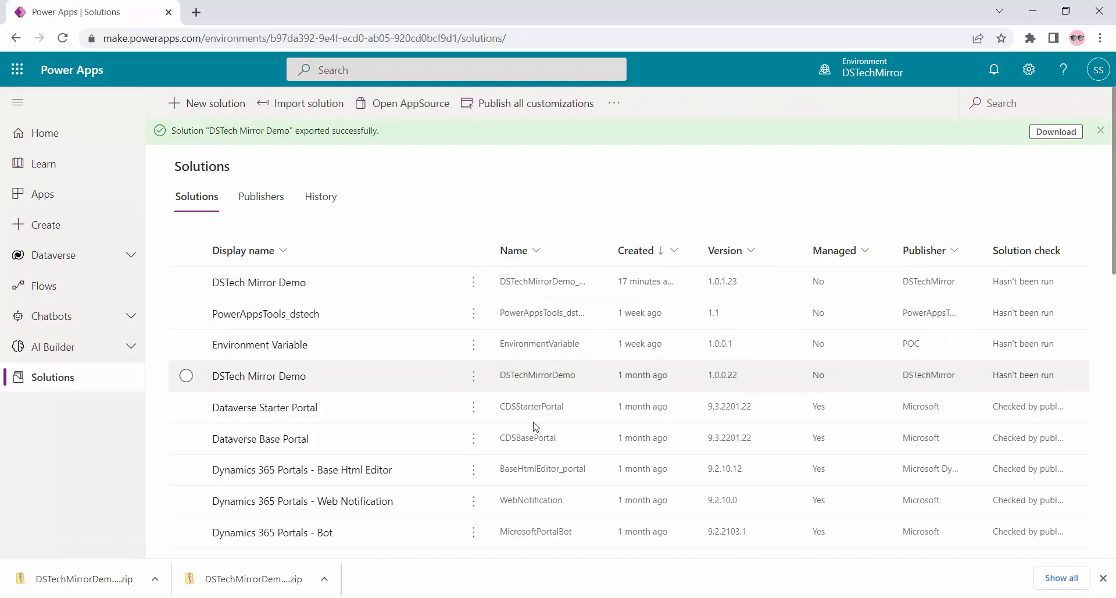
click(283, 377)
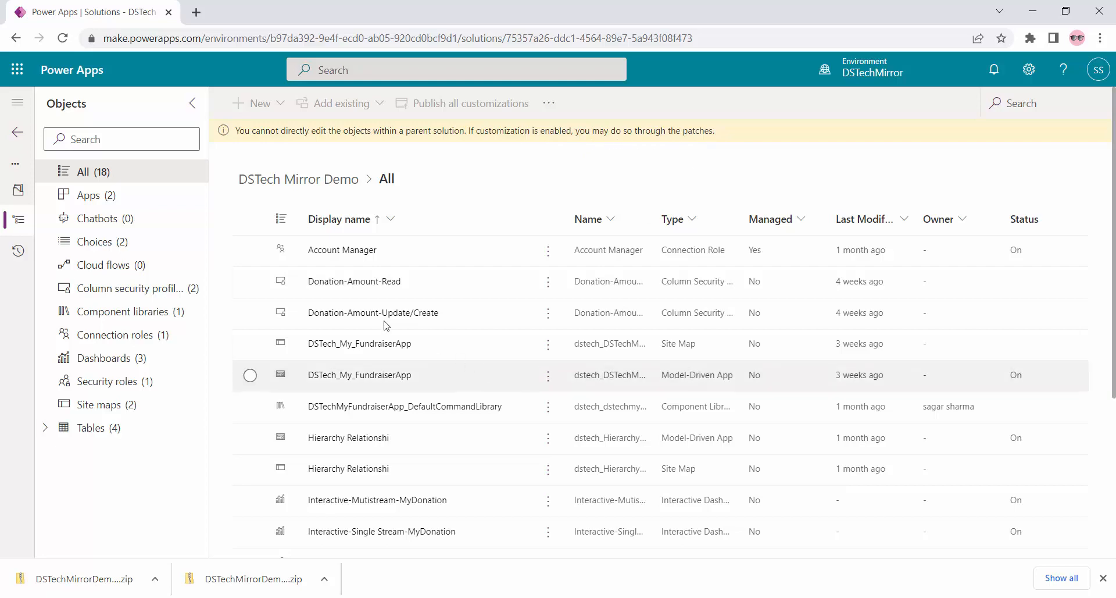
click(20, 134)
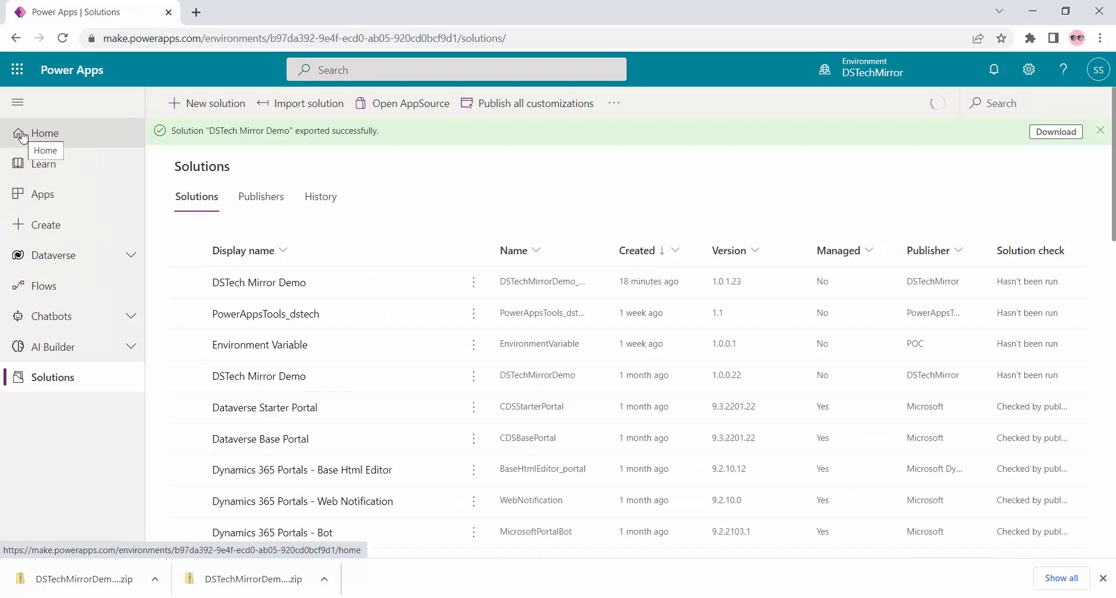
- Toggle the 1.0.1.23 patch and 1.0.0.22 base rows, ending with the base selected for cloning
click(193, 378)
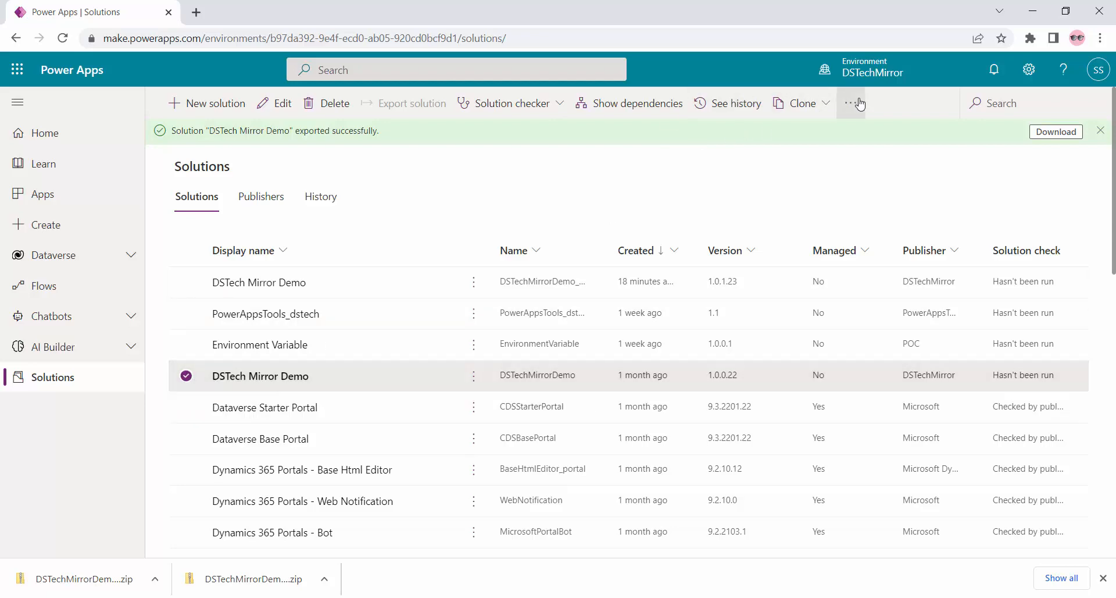
click(186, 376)
click(186, 282)
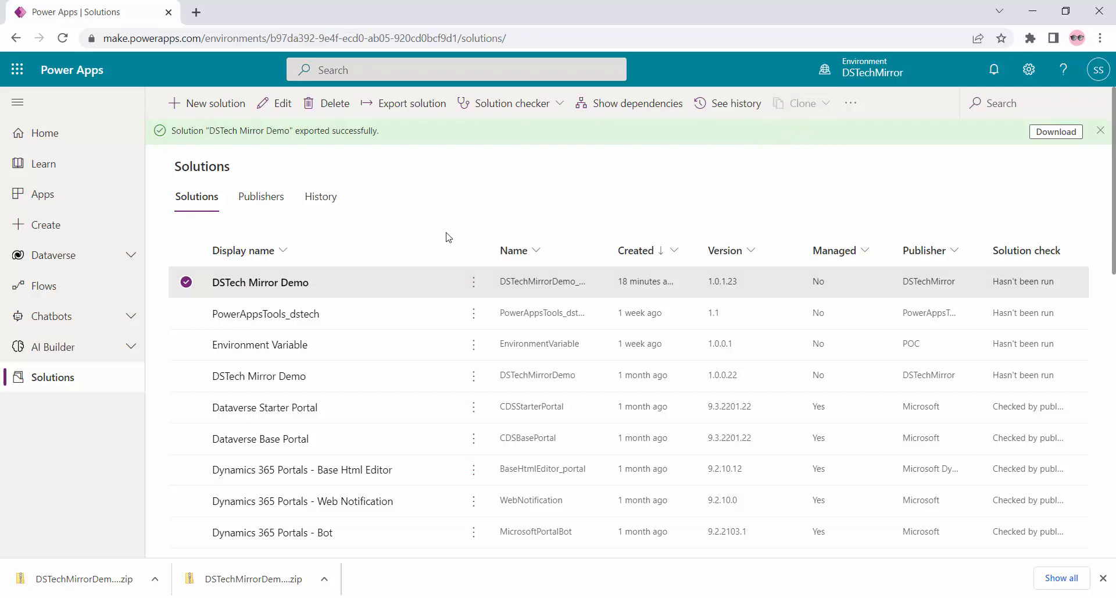
click(187, 282)
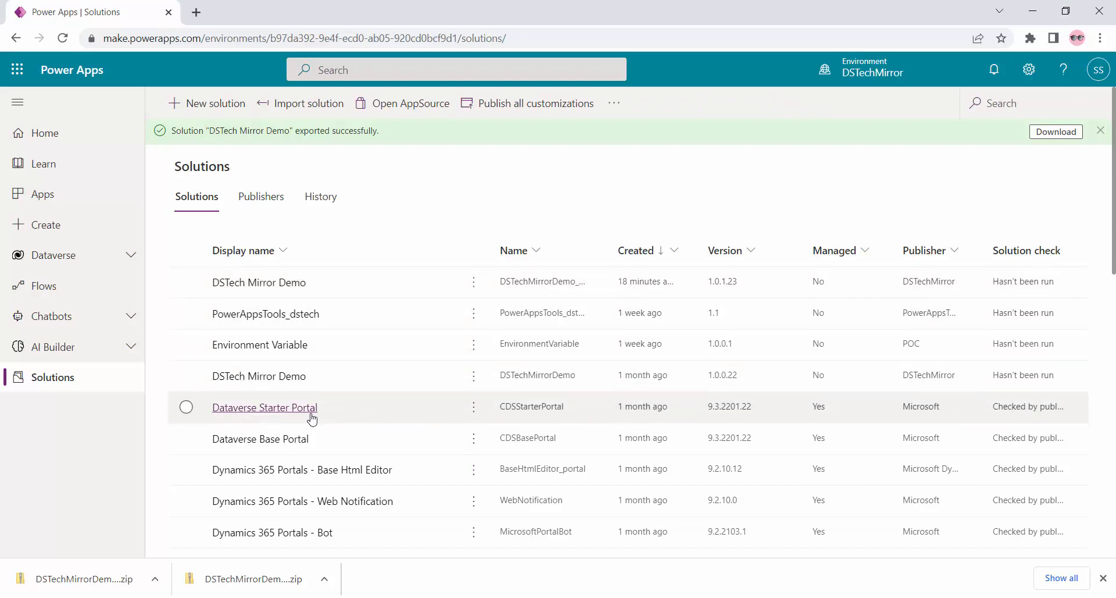
click(186, 282)
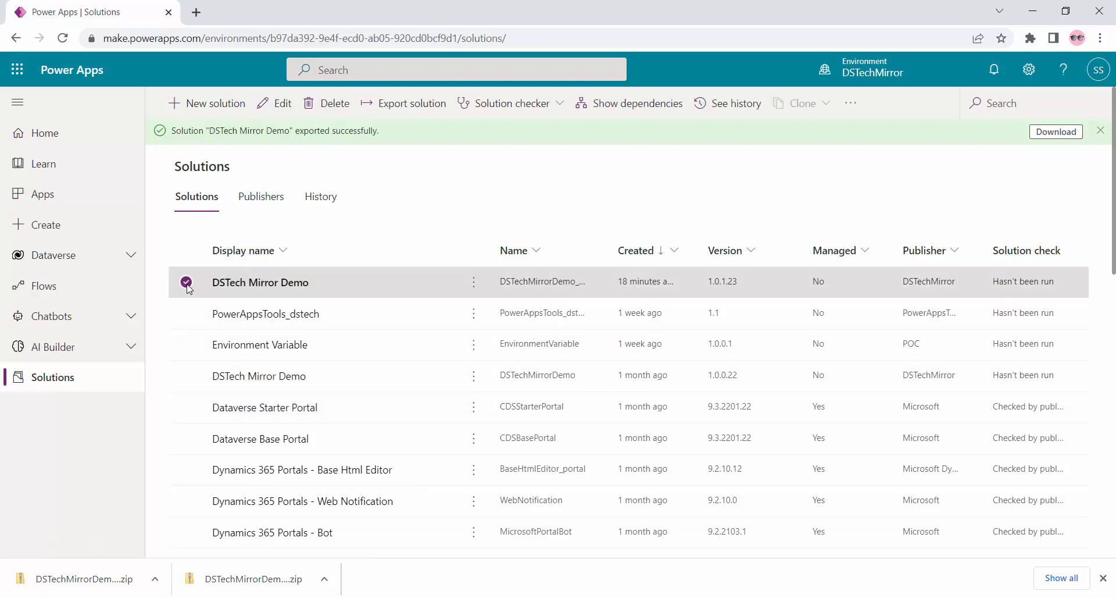
click(187, 376)
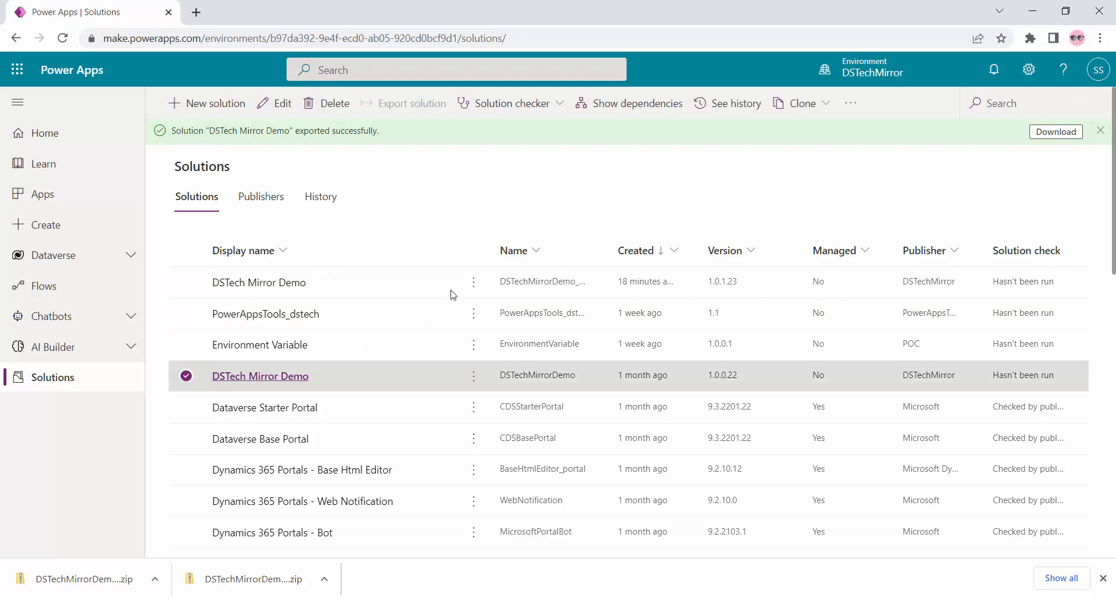
- Clone the base DSTech Mirror Demo solution, saving it as version 1.1.0.0
click(829, 106)
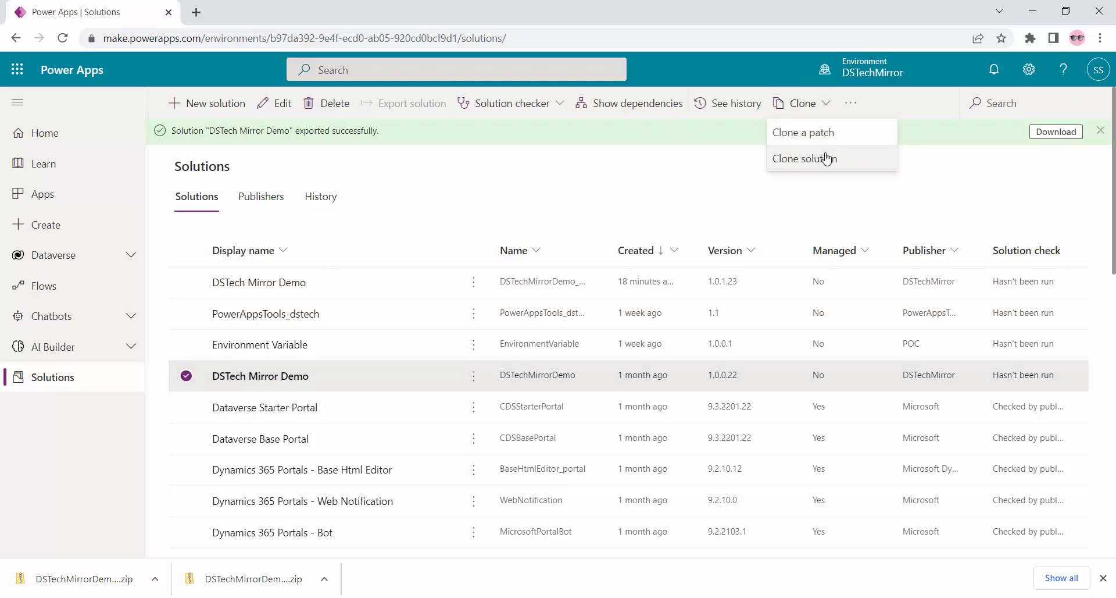
click(826, 160)
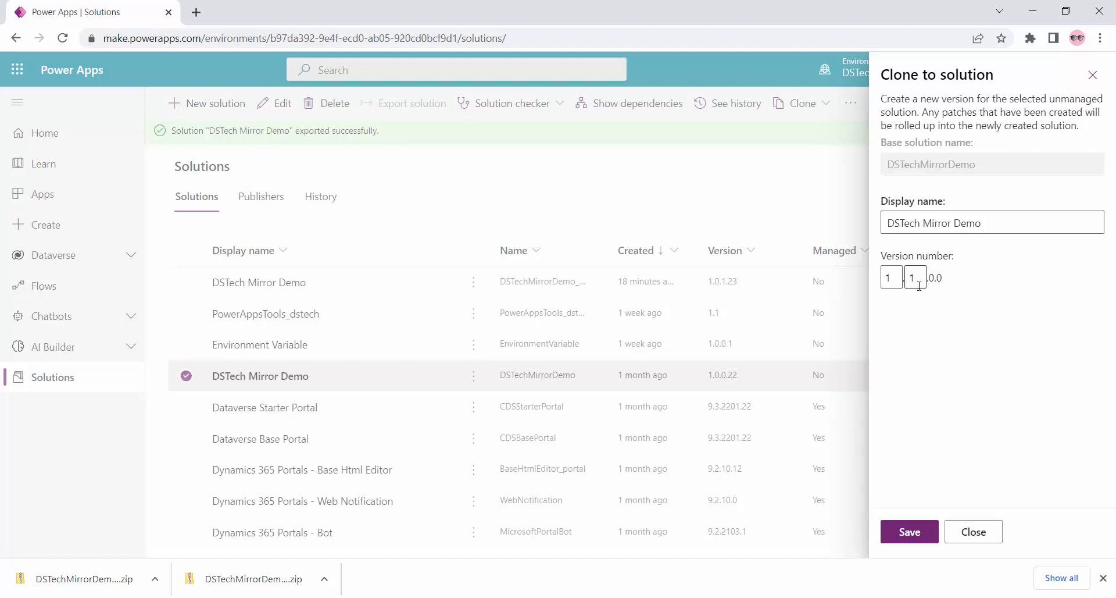
click(908, 532)
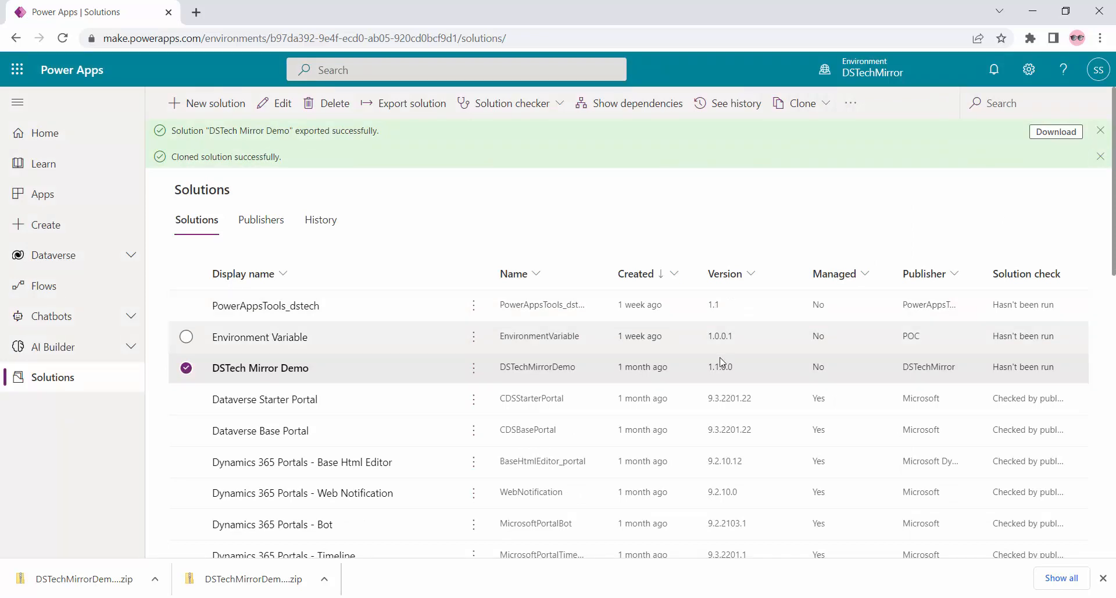
- Confirm Patch col appears in the cloned solution's Upgrade & Update columns, then show the PowerPoint cloning slide
click(269, 371)
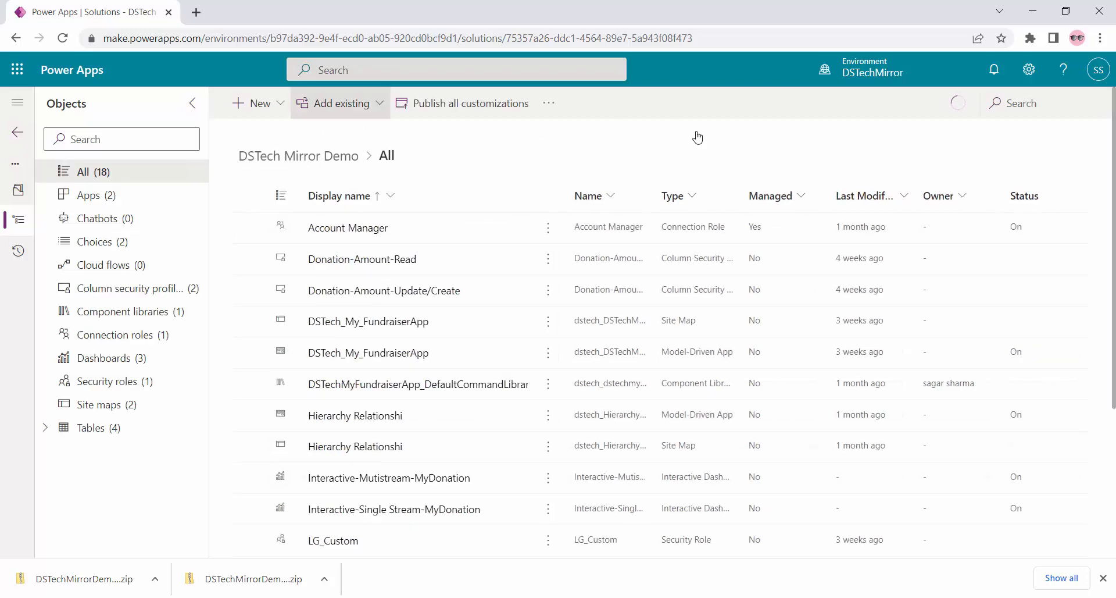
click(46, 428)
scroll(111, 450, down, 3)
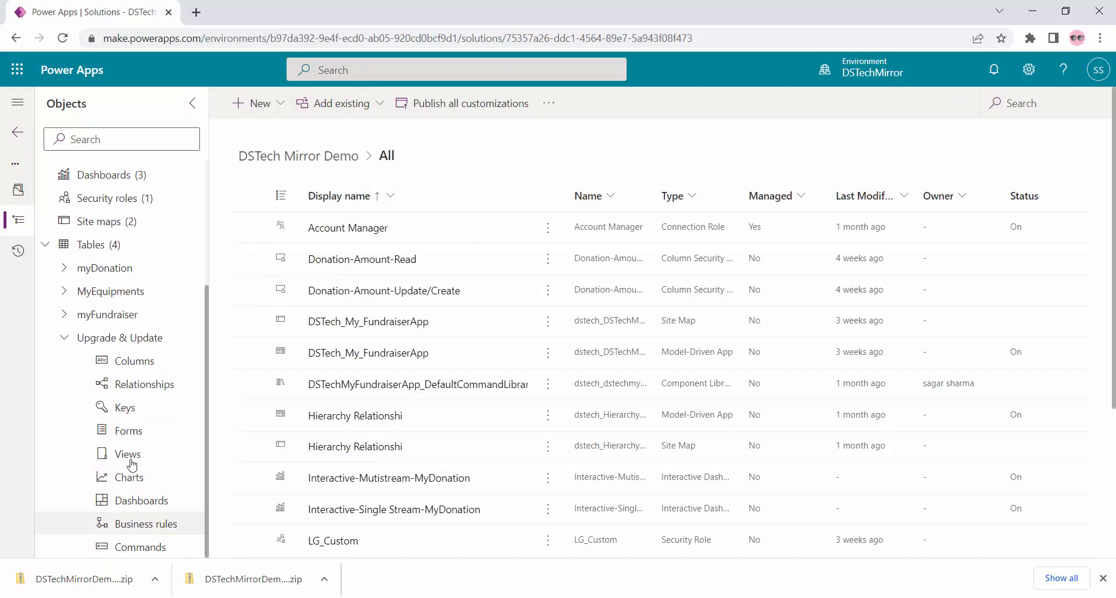
click(140, 361)
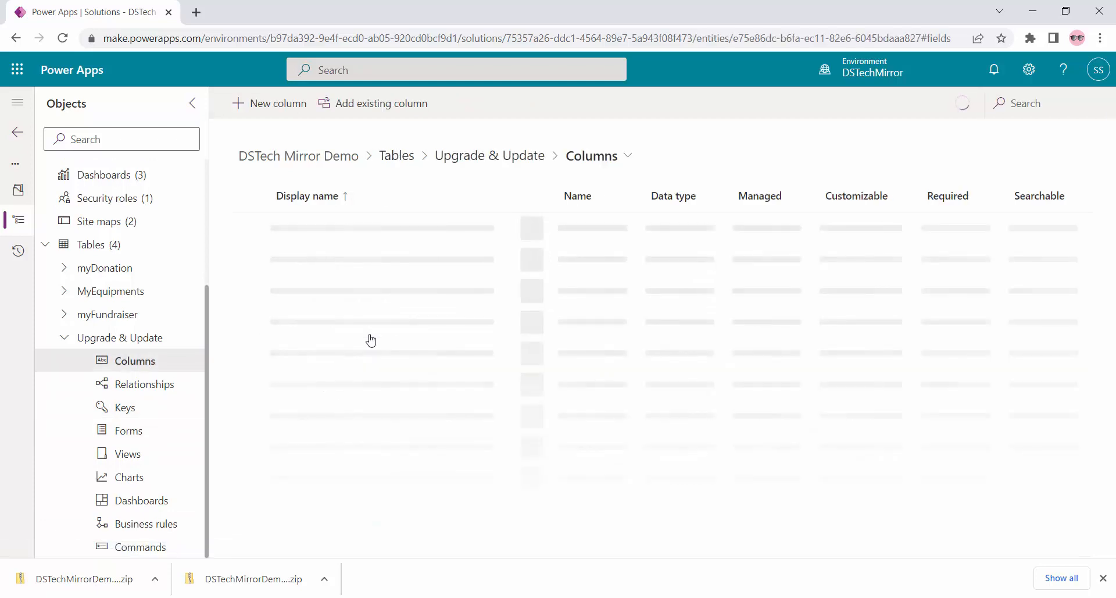
scroll(410, 351, down, 8)
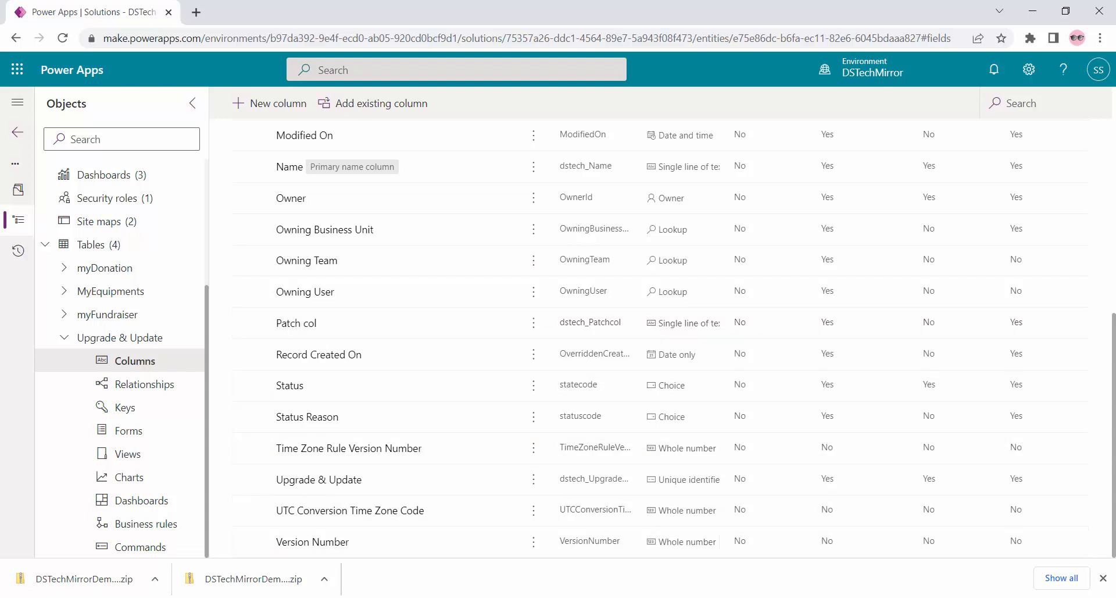
click(539, 597)
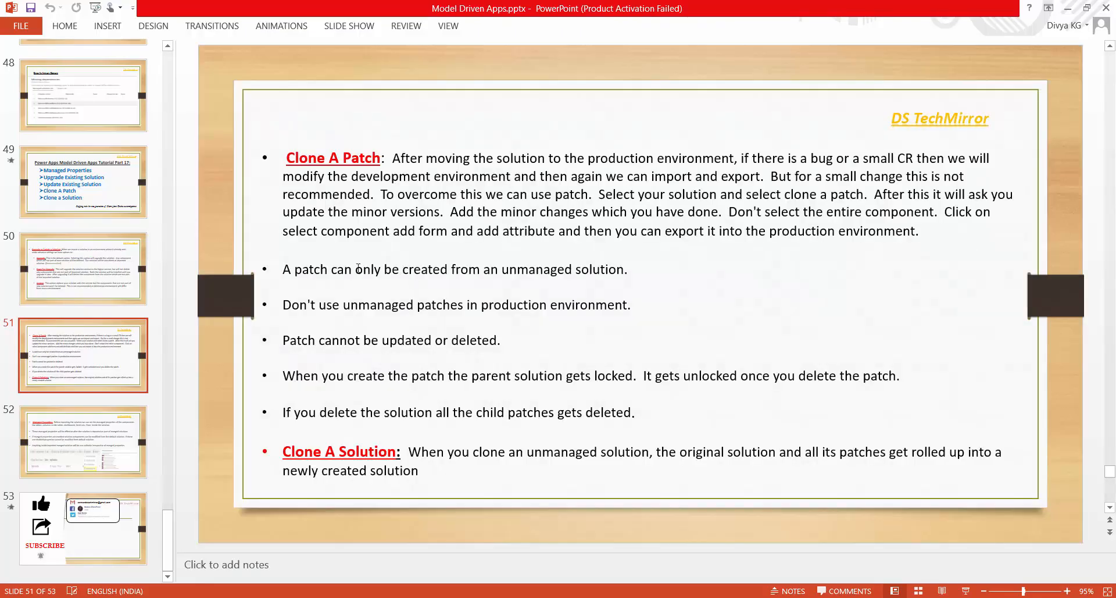